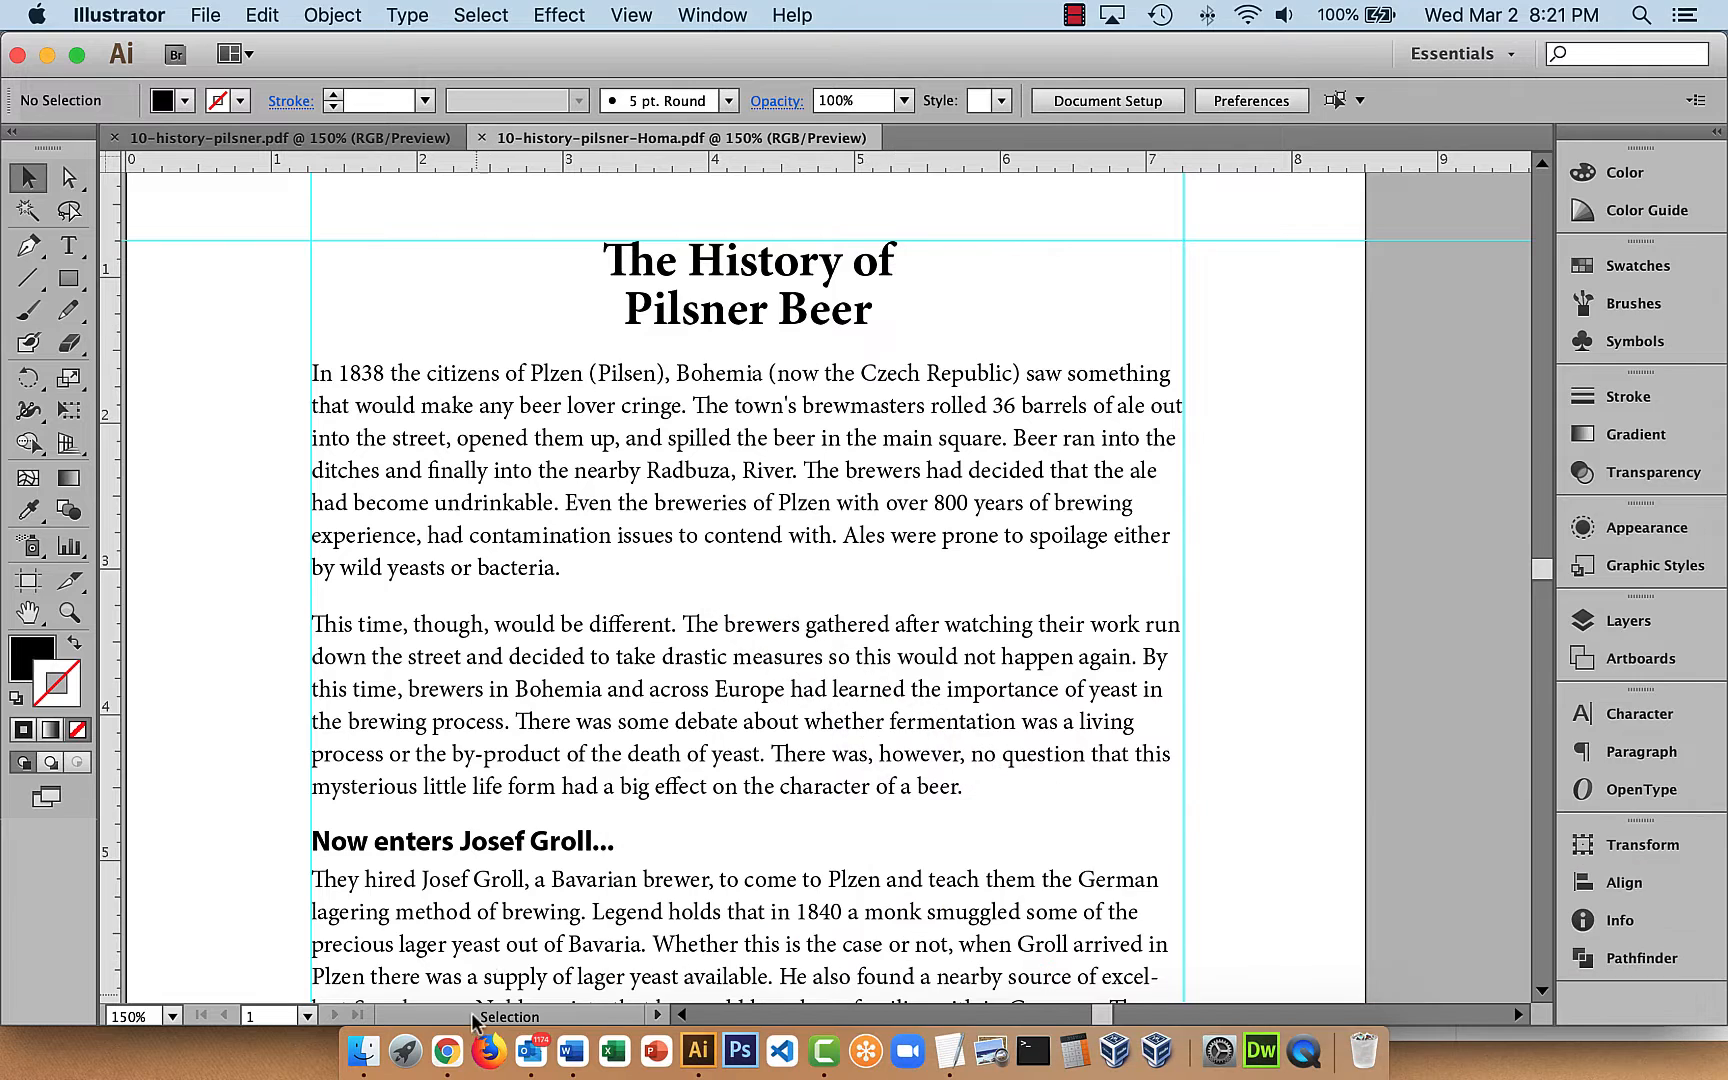
# Switch to Chrome and read the Unit 6 Readability Strategies handout on margins, leading, indents, spacing and font choices.
pyautogui.click(447, 1050)
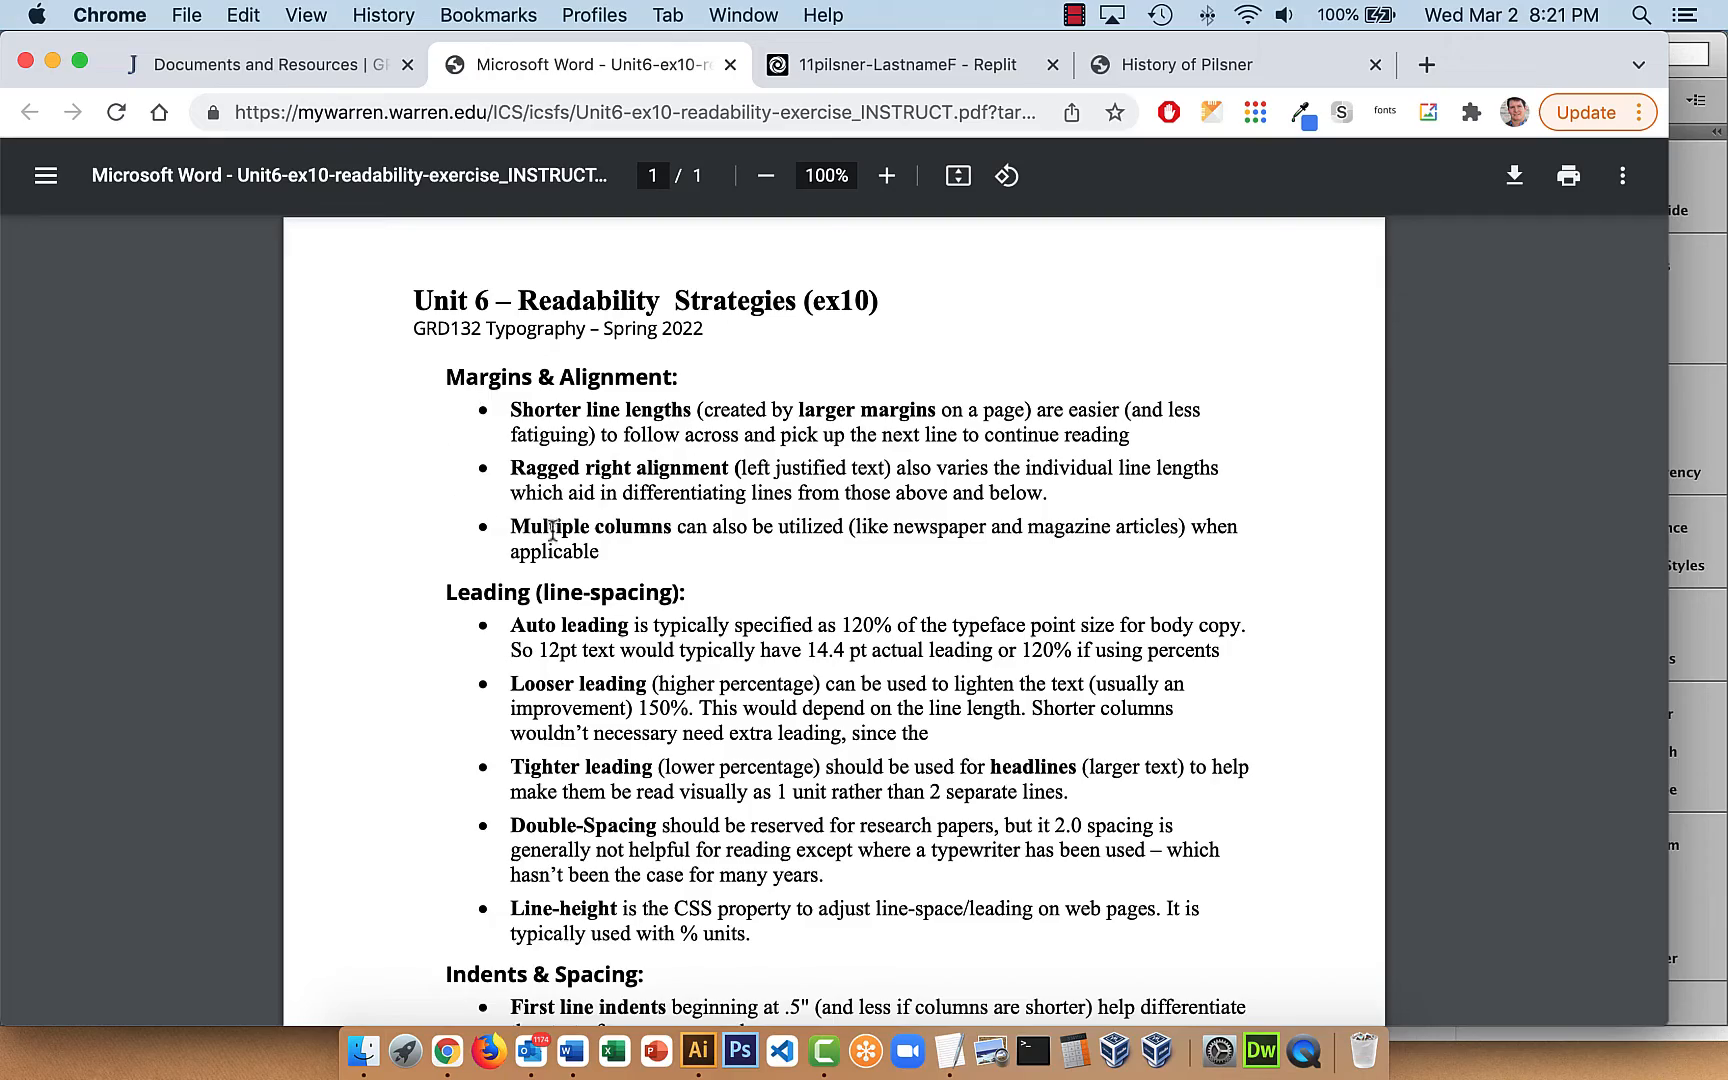
pyautogui.scroll(-3, 813, 541)
pyautogui.scroll(-3, 813, 541)
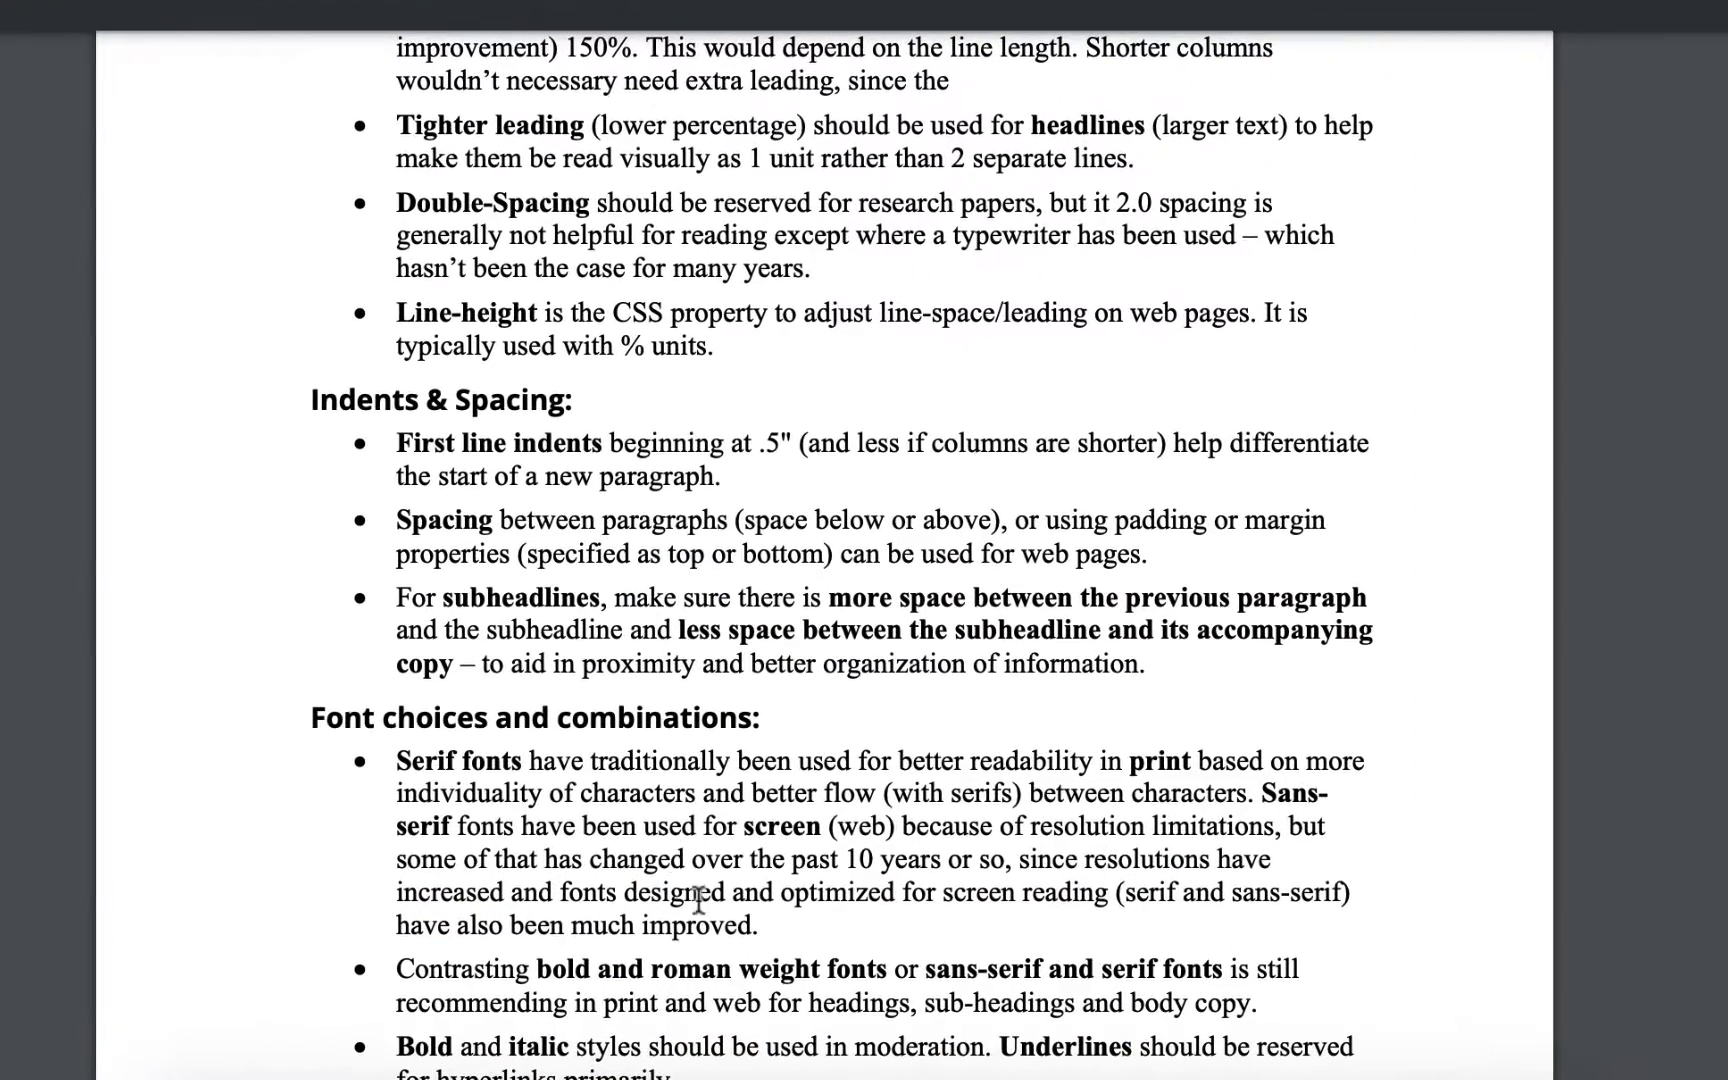
pyautogui.scroll(12, 698, 905)
pyautogui.scroll(1, 698, 903)
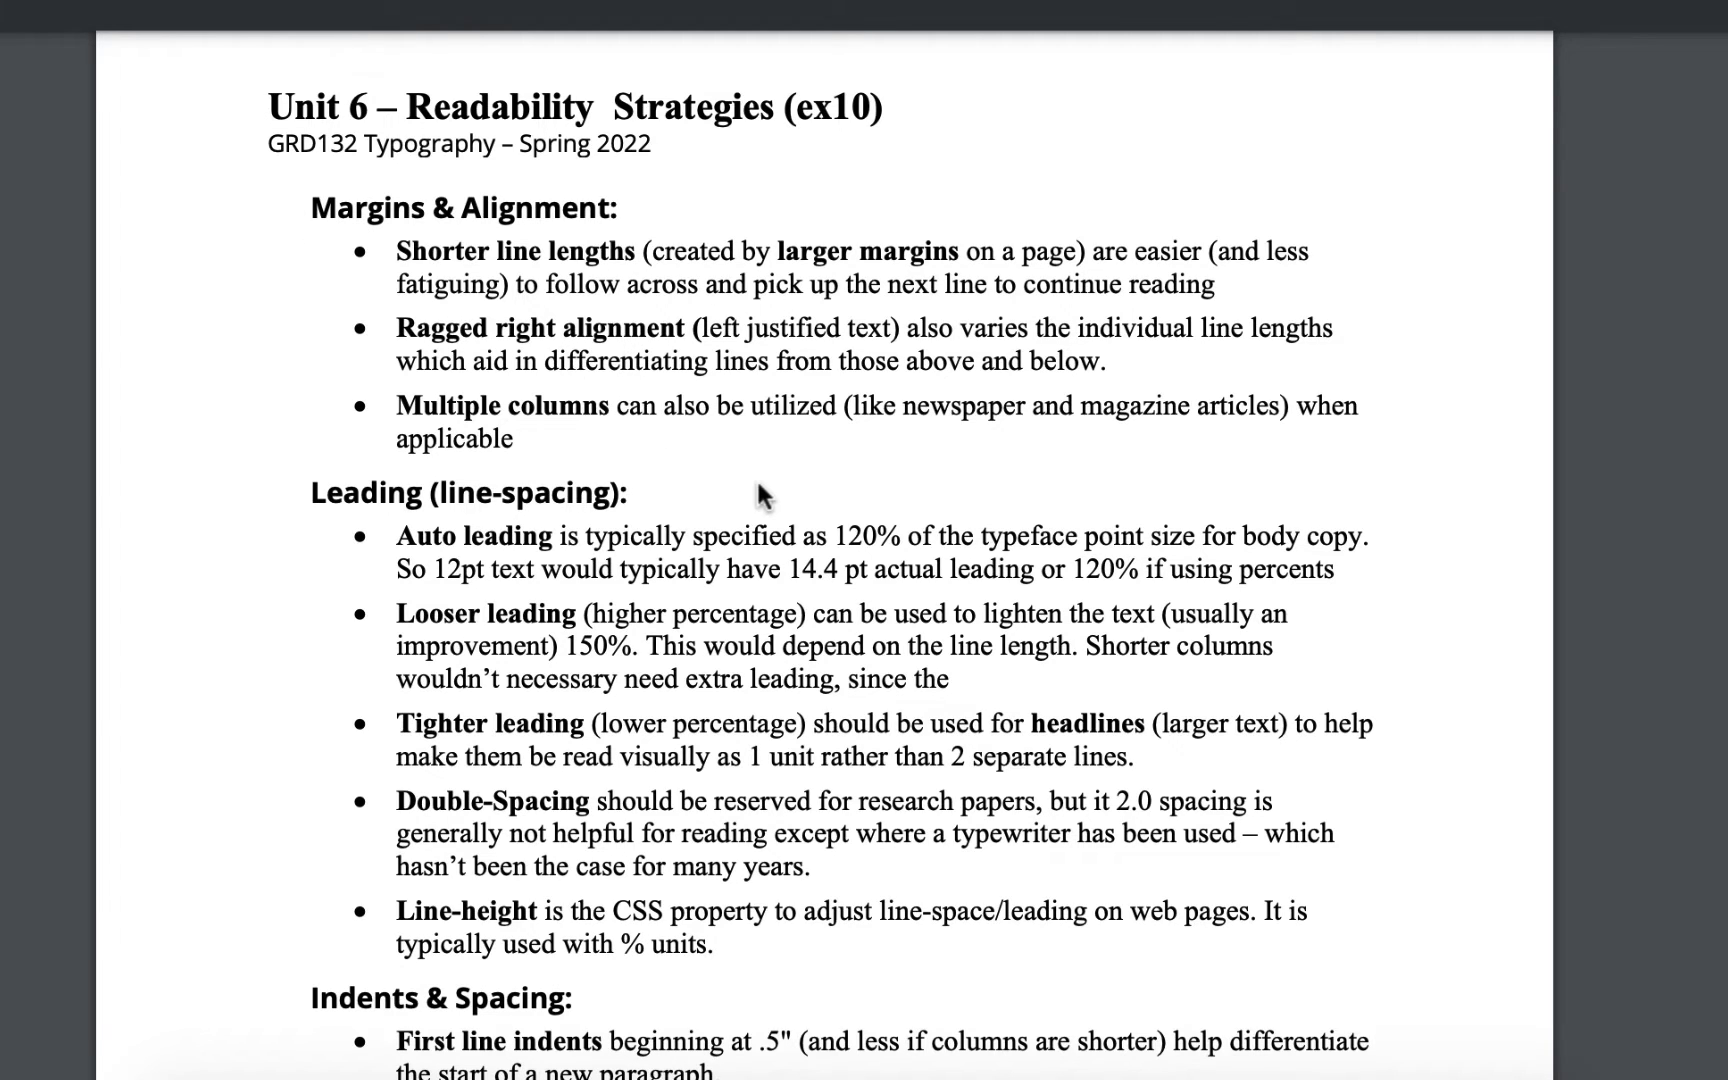
pyautogui.scroll(-3, 757, 484)
pyautogui.scroll(2, 757, 484)
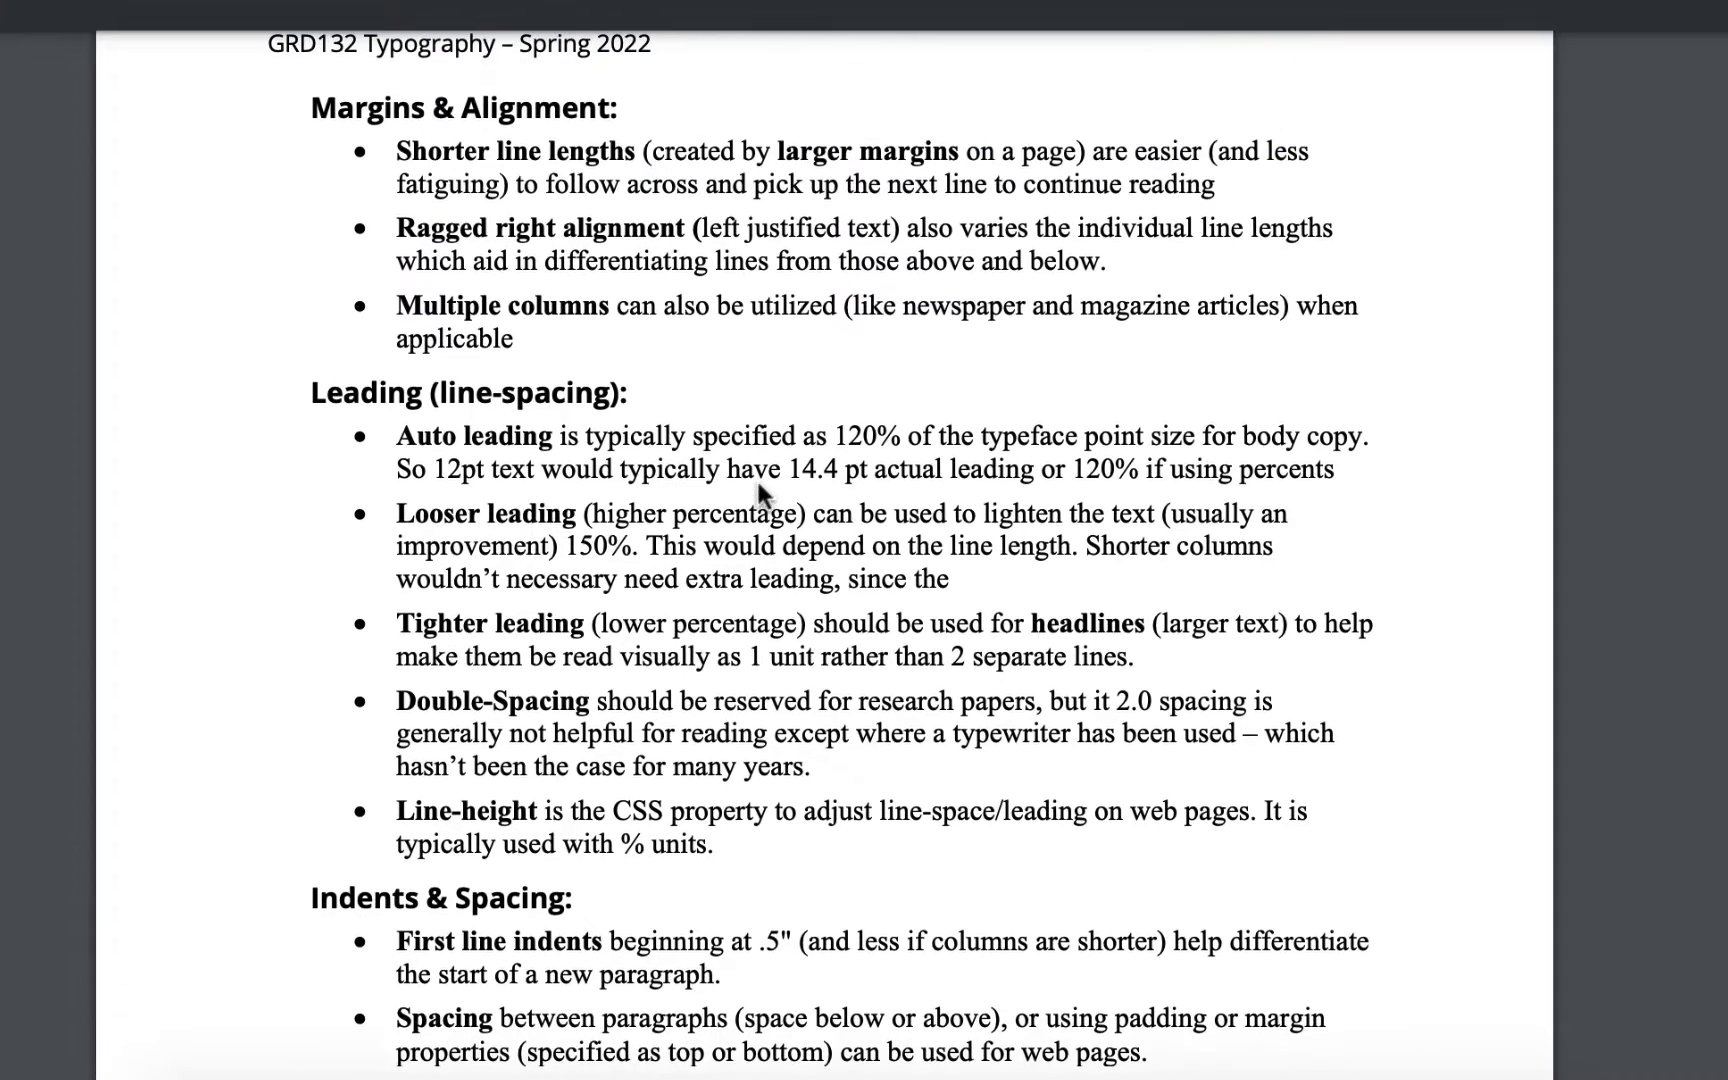
pyautogui.scroll(2, 745, 478)
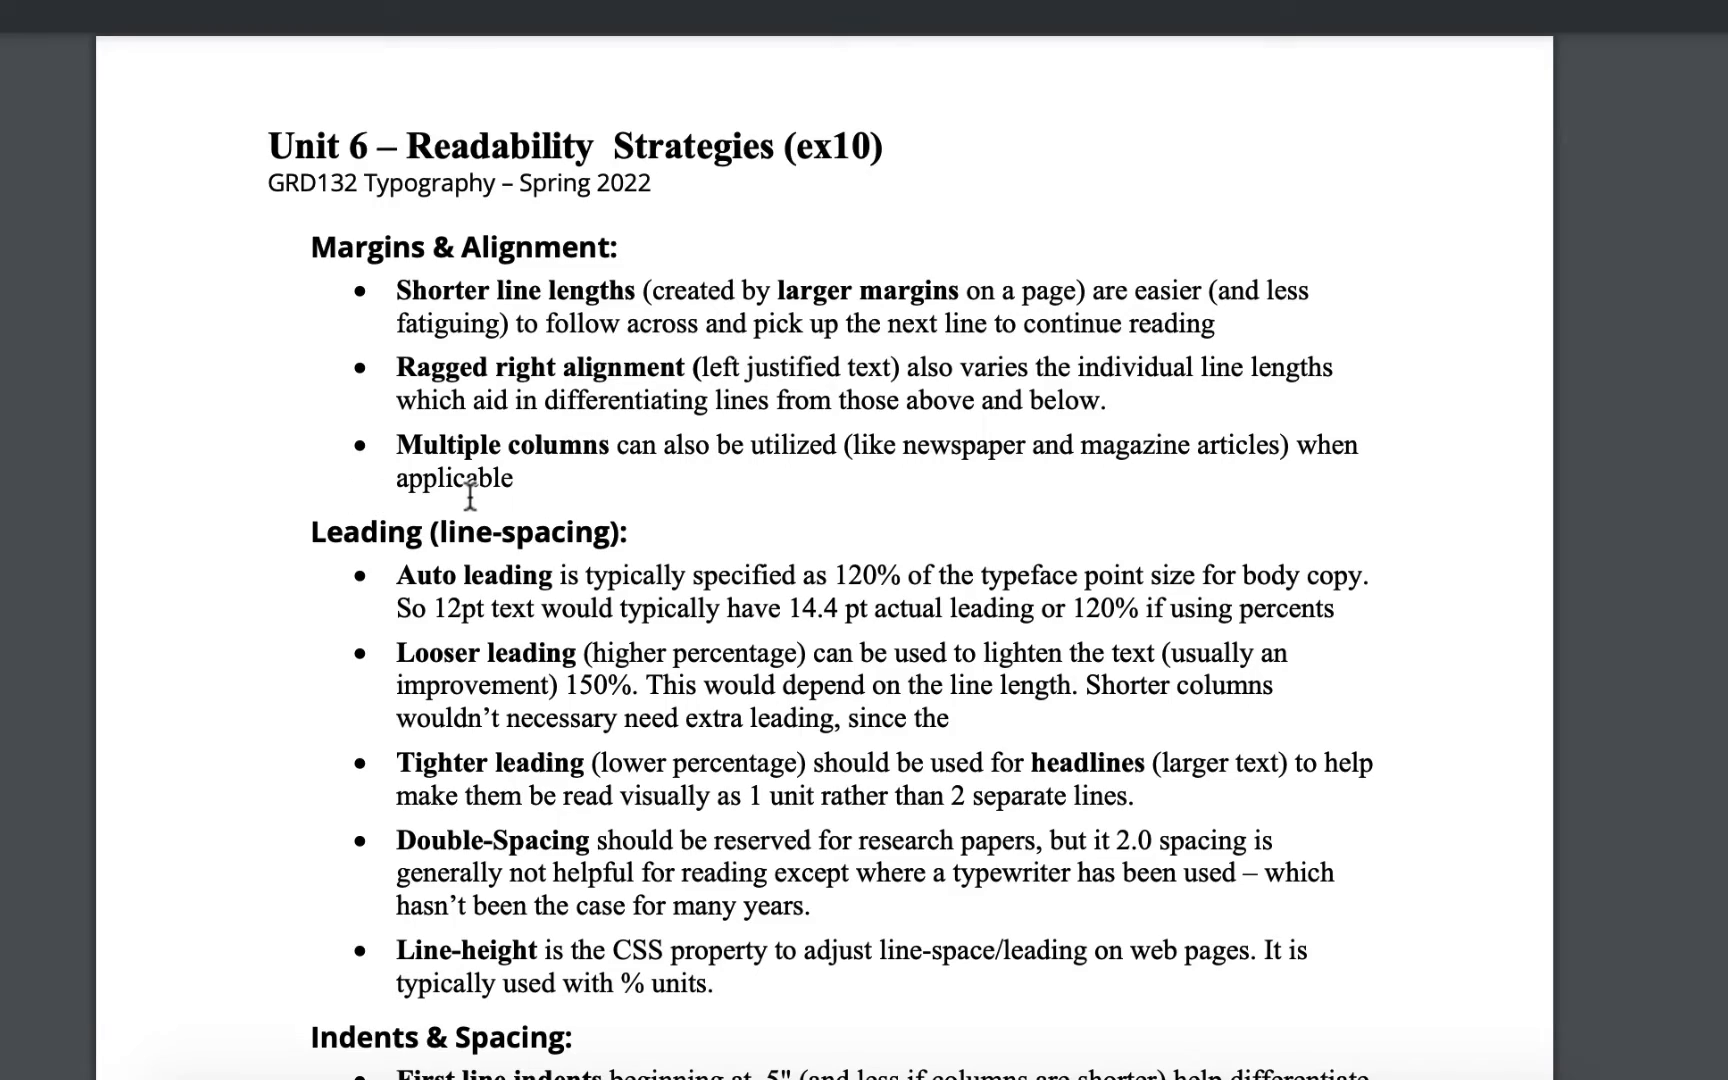
pyautogui.scroll(-6, 617, 490)
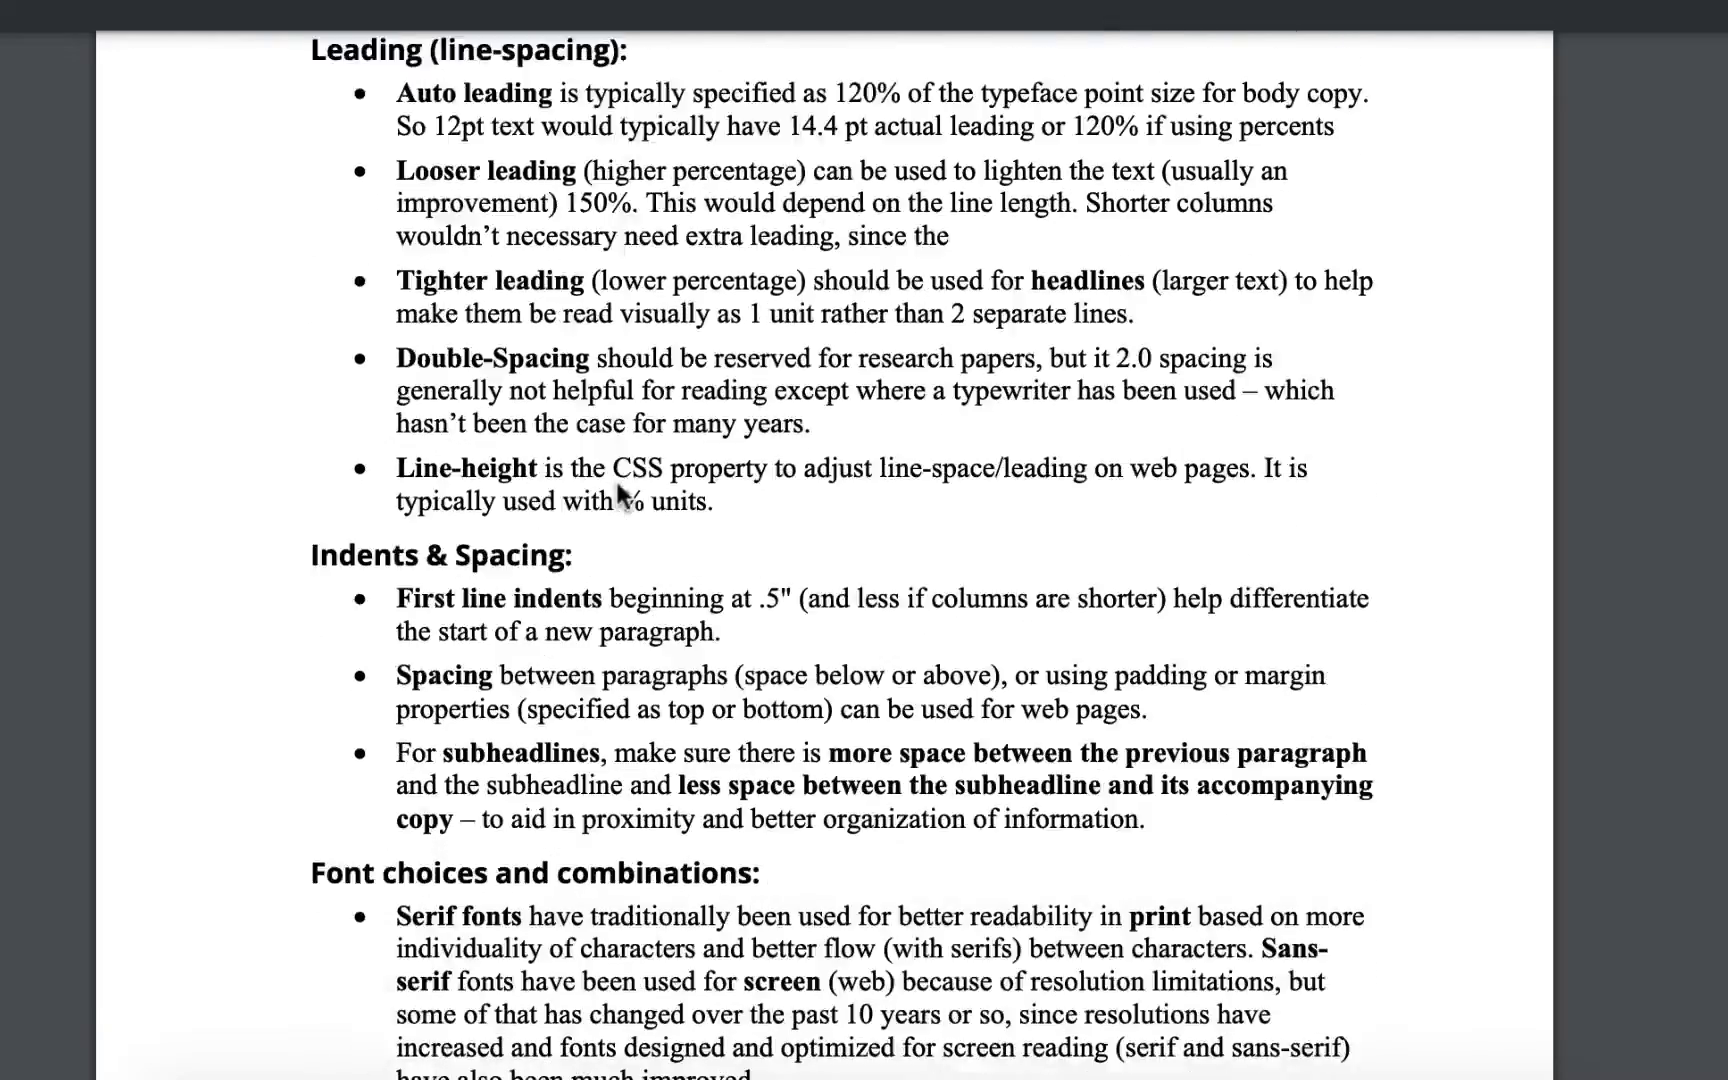
pyautogui.scroll(-3, 616, 477)
pyautogui.scroll(5, 616, 482)
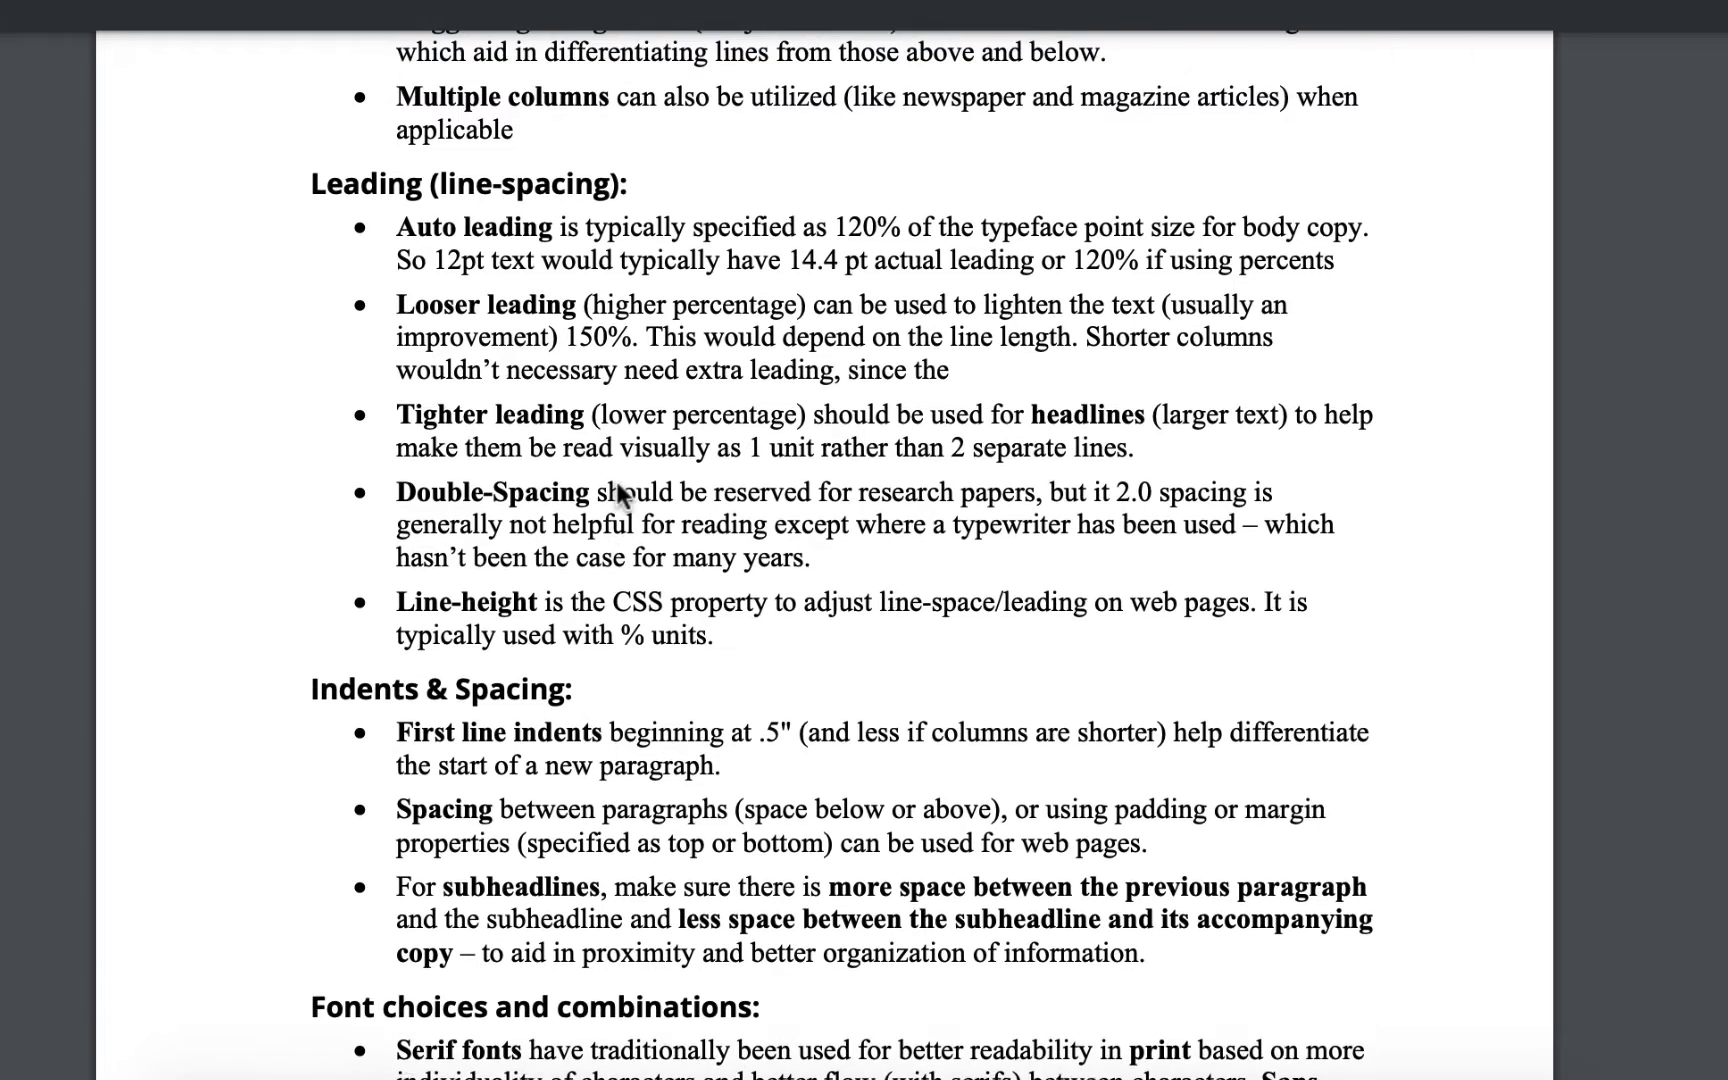
pyautogui.scroll(5, 617, 482)
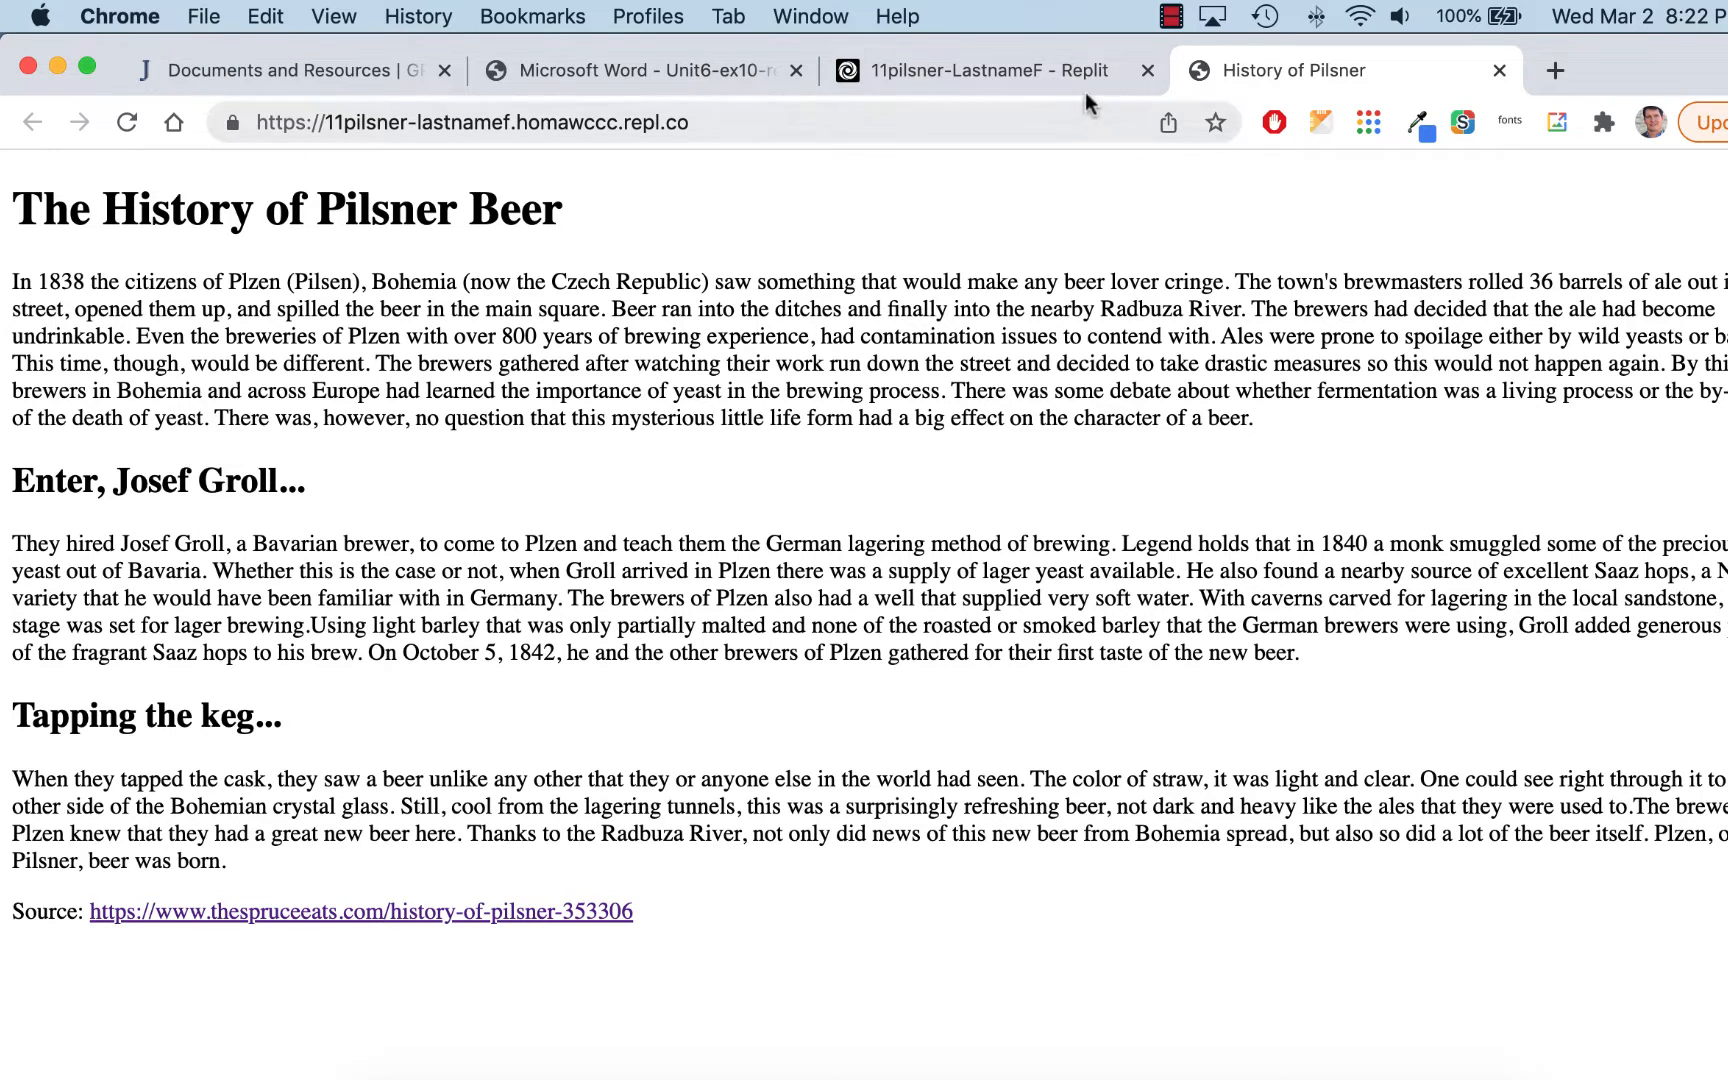
# Review the index.html source of 11pilsner-LastnameF in Replit and its unstyled History of Pilsner web page.
pyautogui.click(1056, 78)
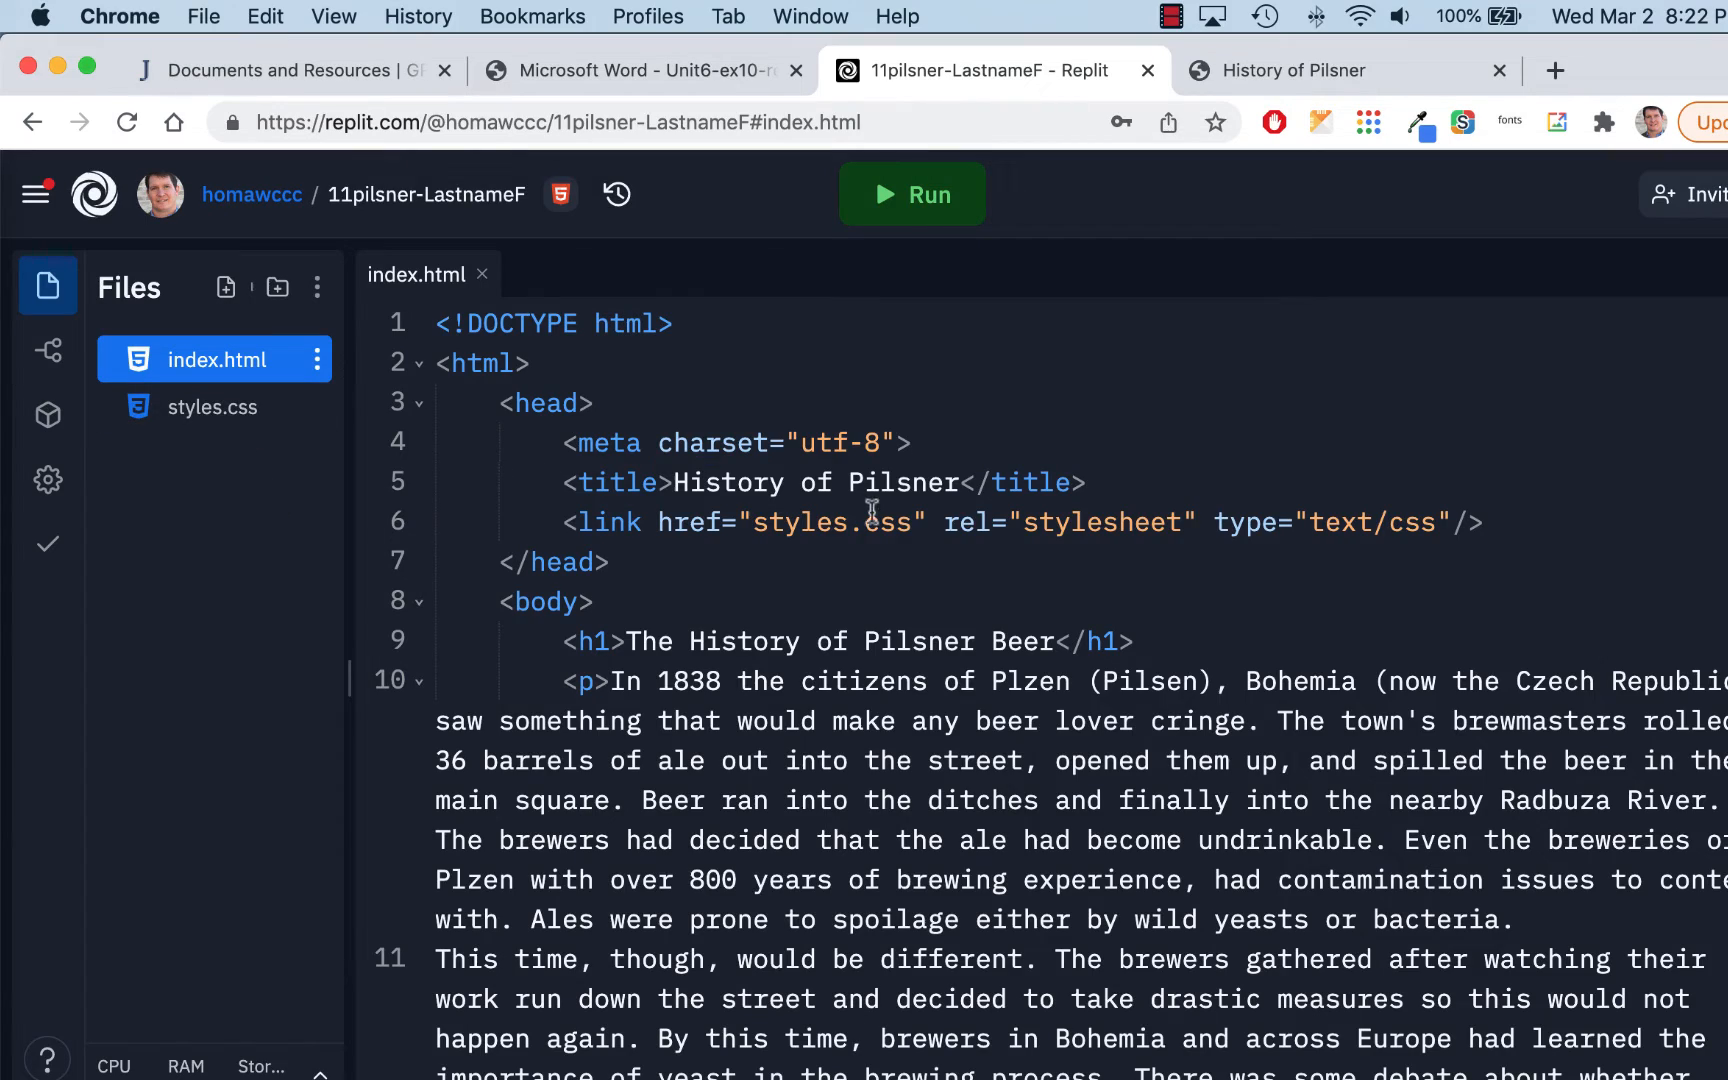
pyautogui.scroll(-5, 872, 510)
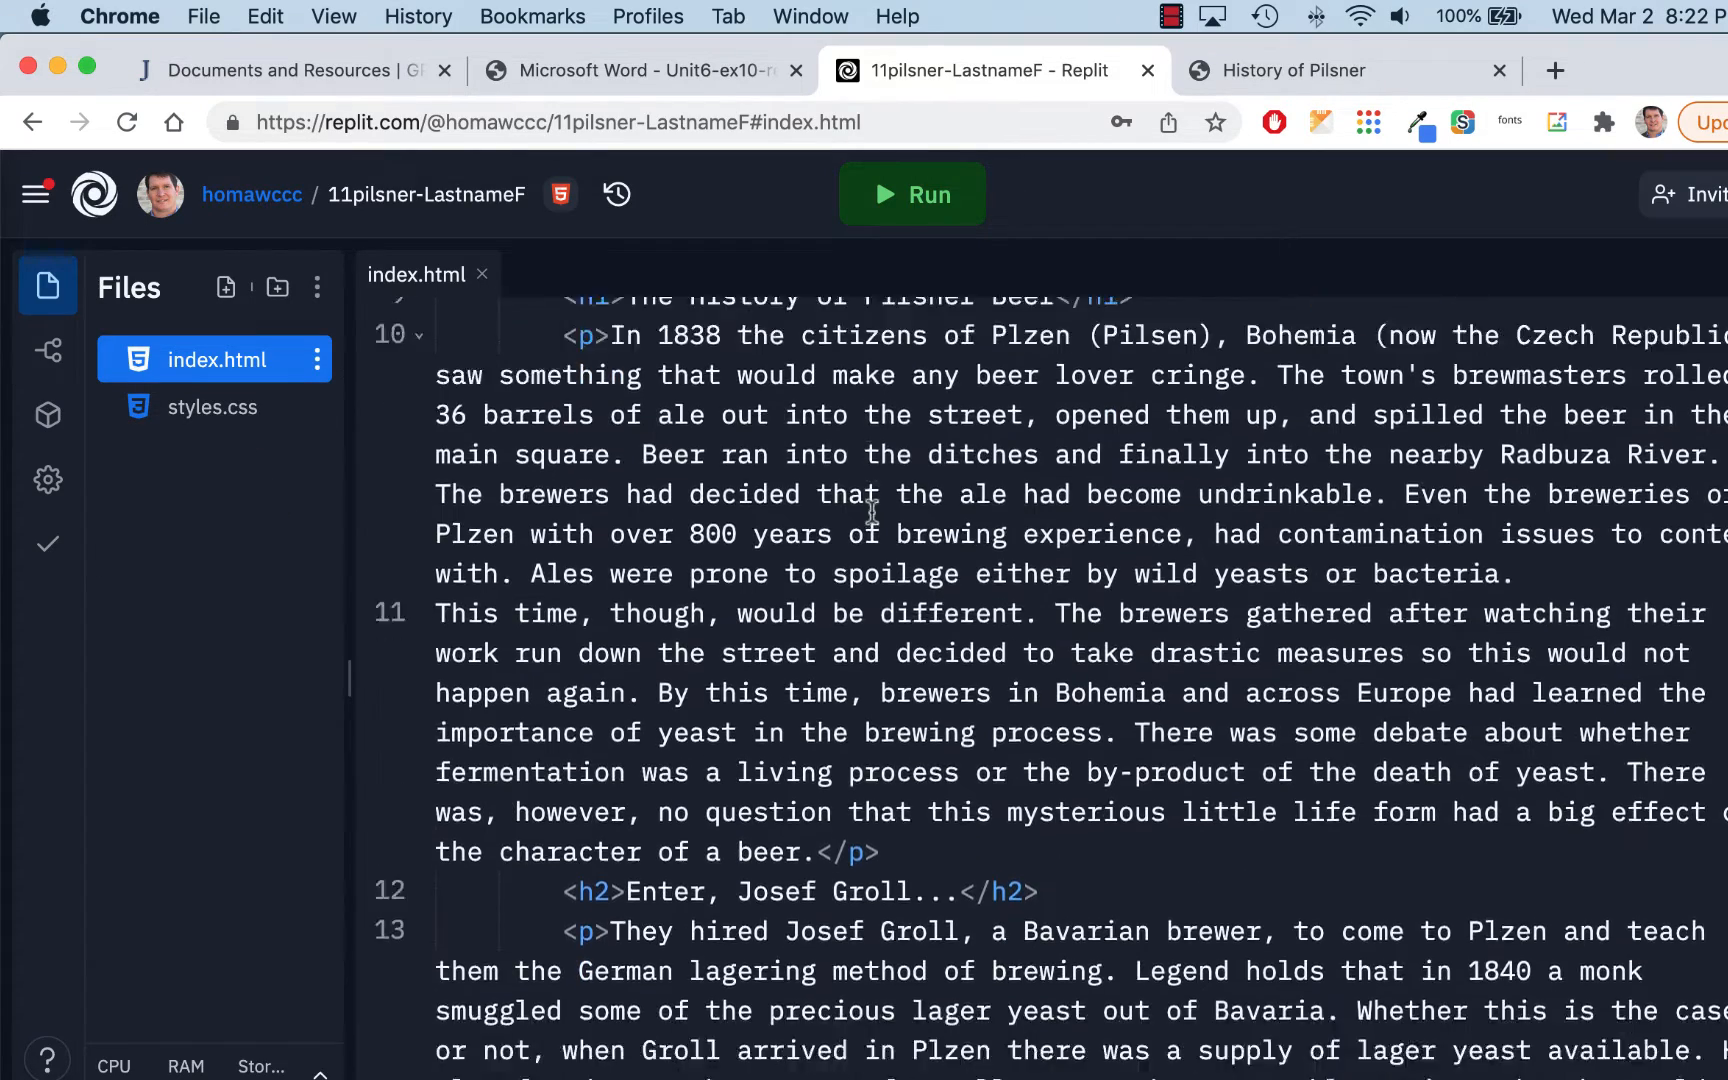
pyautogui.scroll(2, 918, 463)
pyautogui.click(1303, 68)
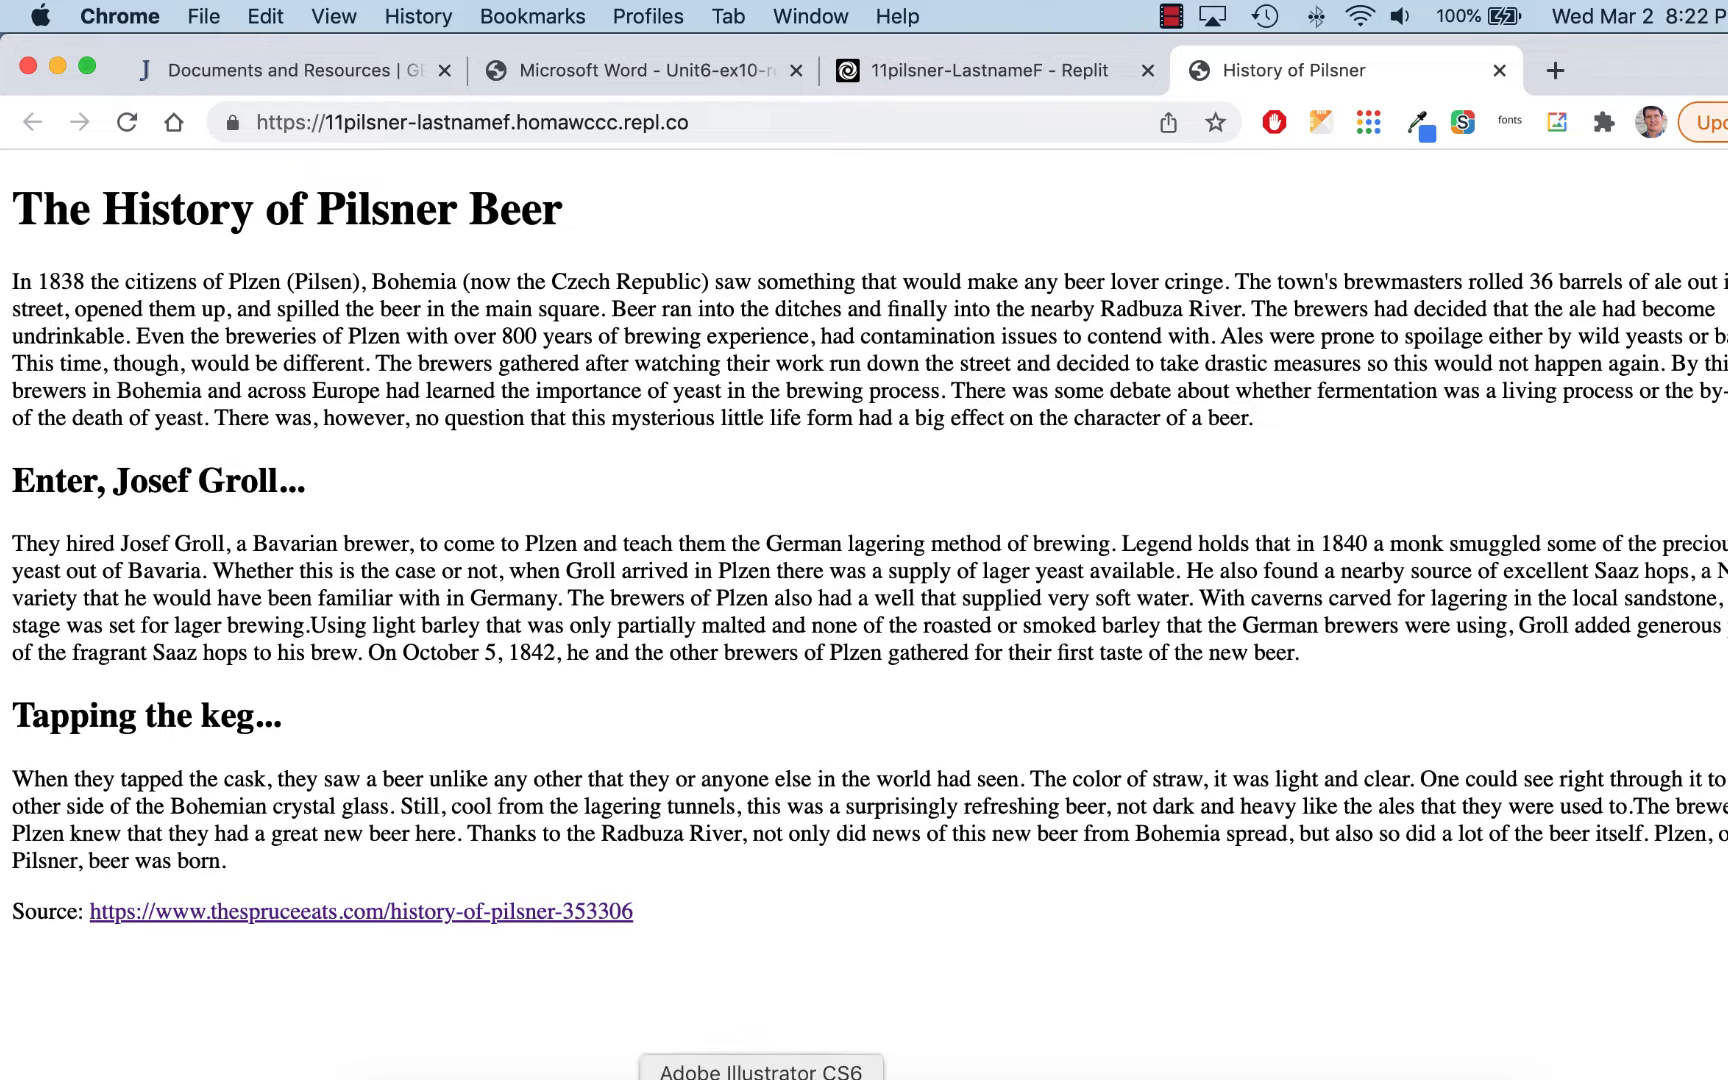
# Switch to Illustrator and examine the margins, line lengths and justified italic text in the original 10-history-pilsner.pdf.
pyautogui.click(761, 1076)
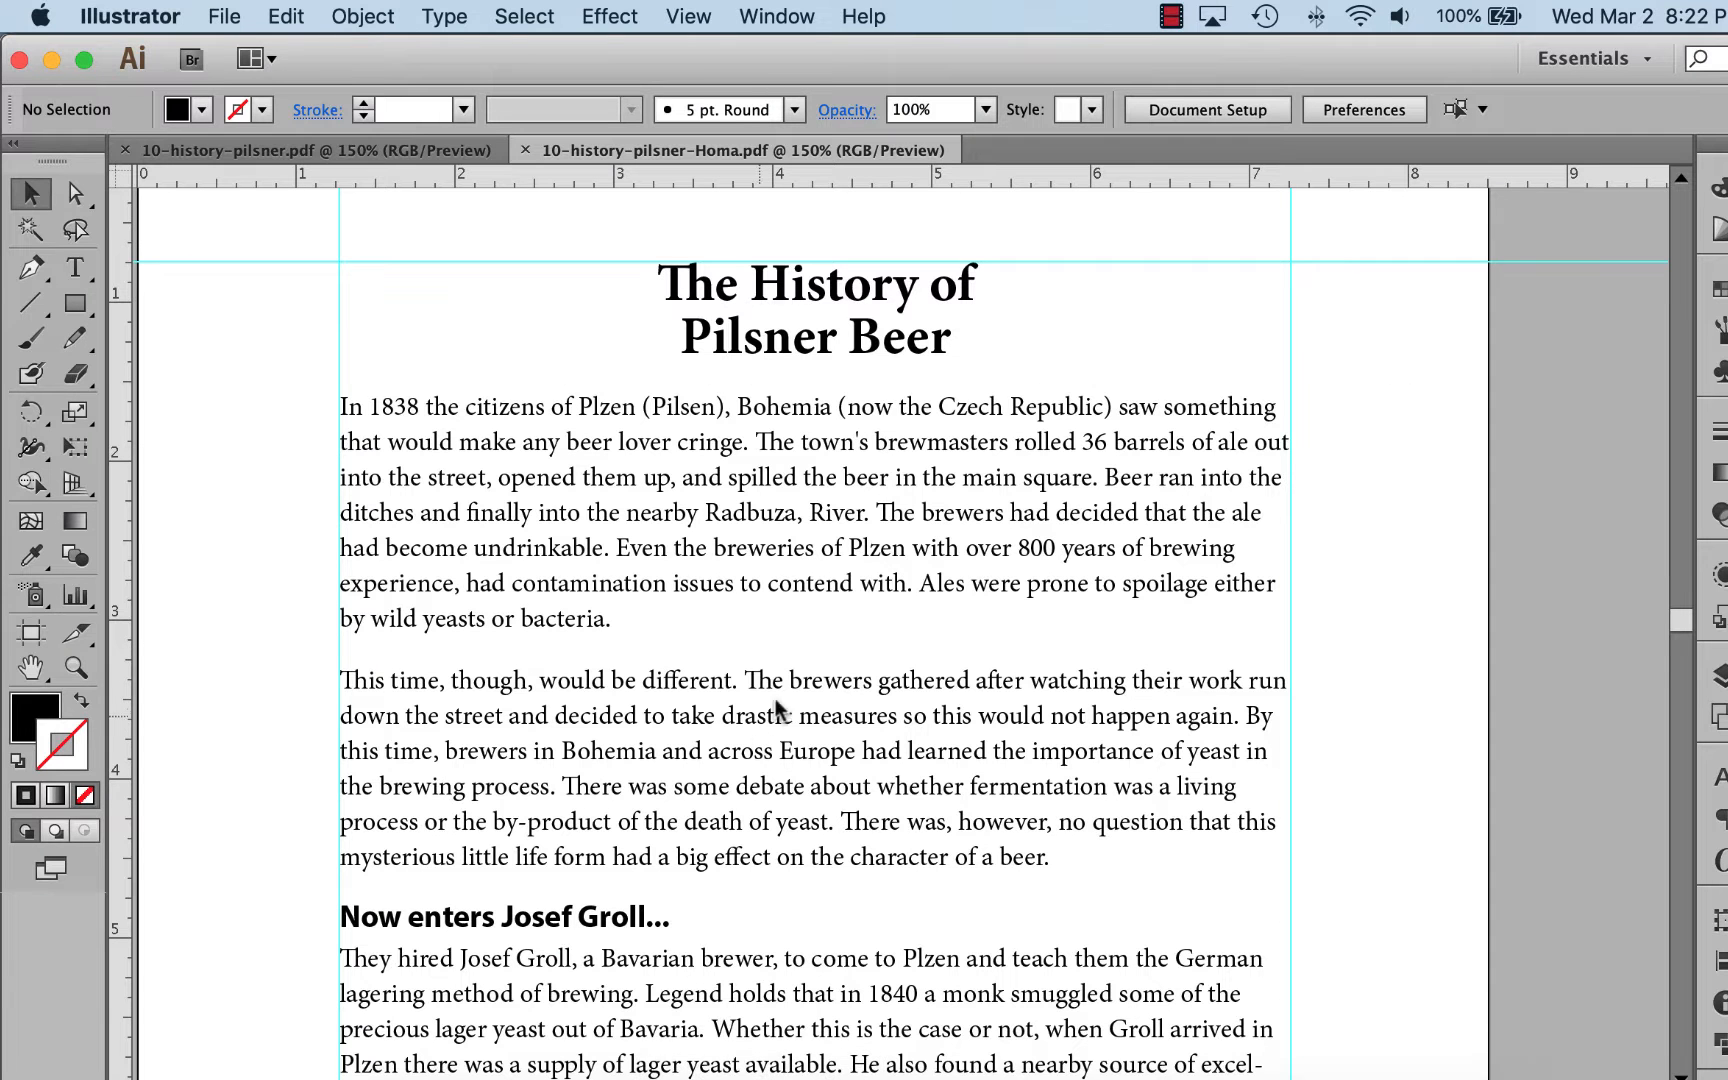
pyautogui.click(386, 148)
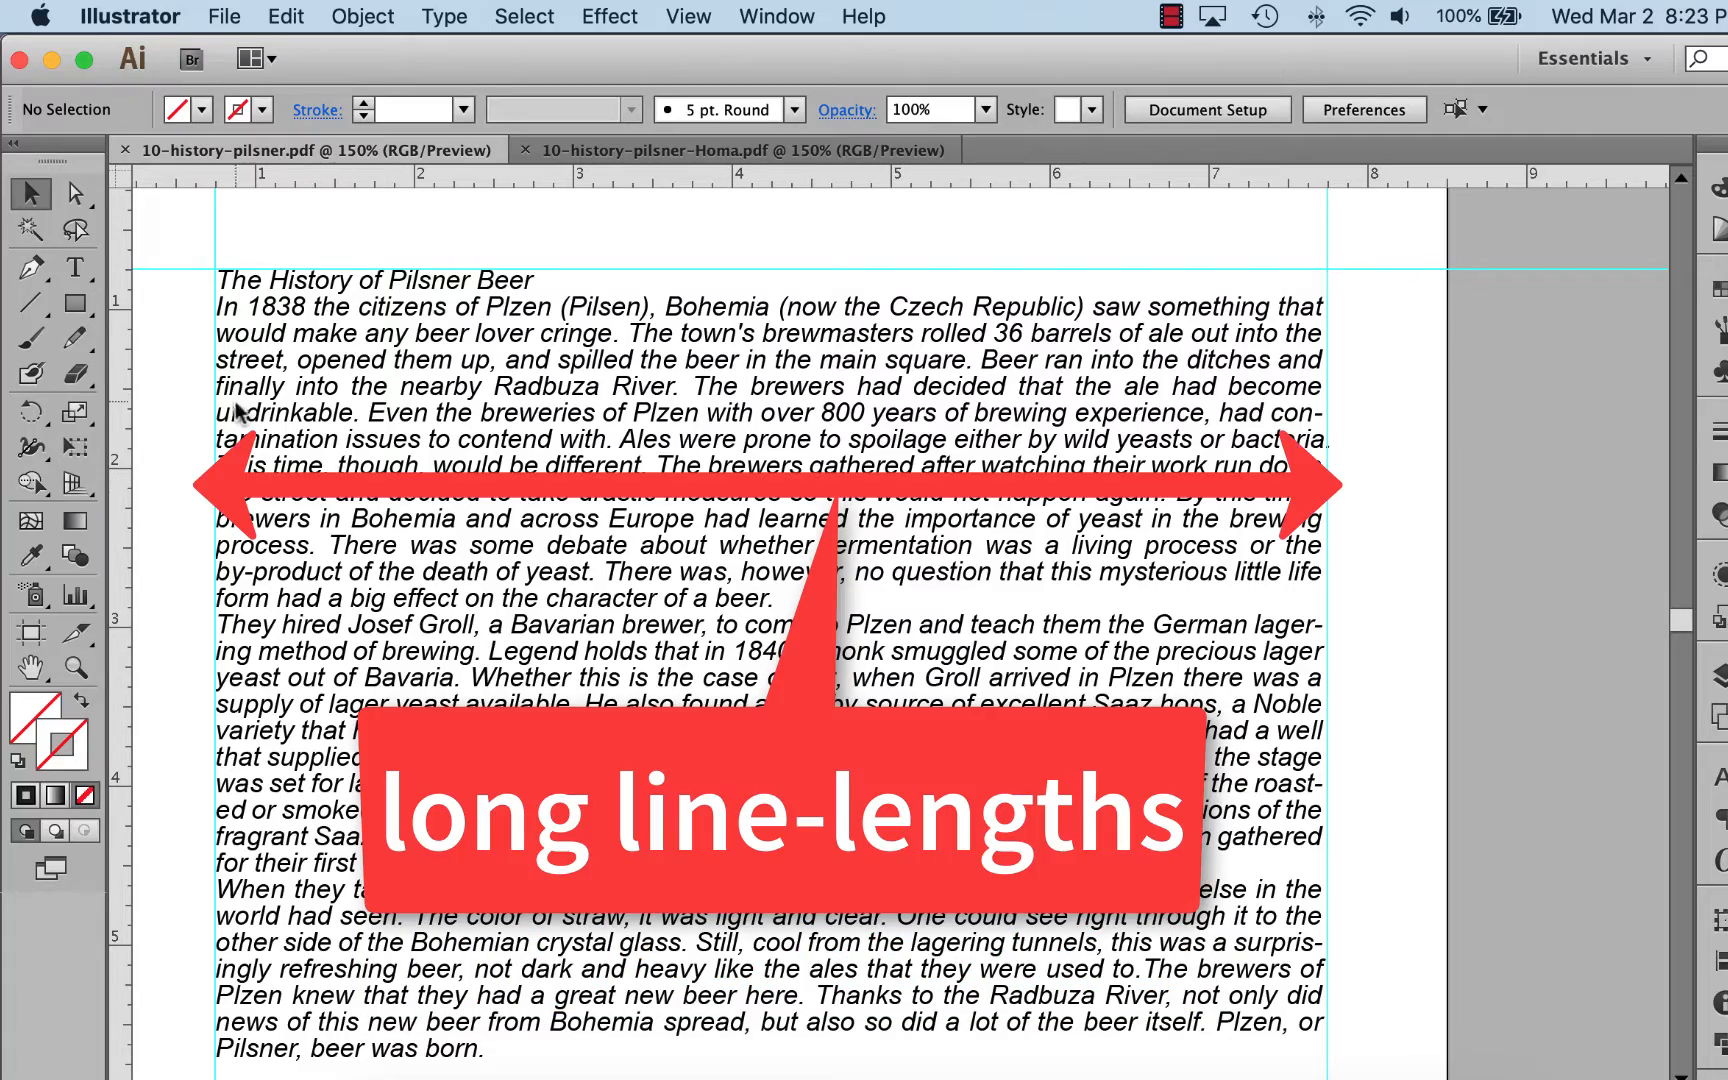
pyautogui.scroll(2, 405, 485)
pyautogui.hscroll(-3, 405, 485)
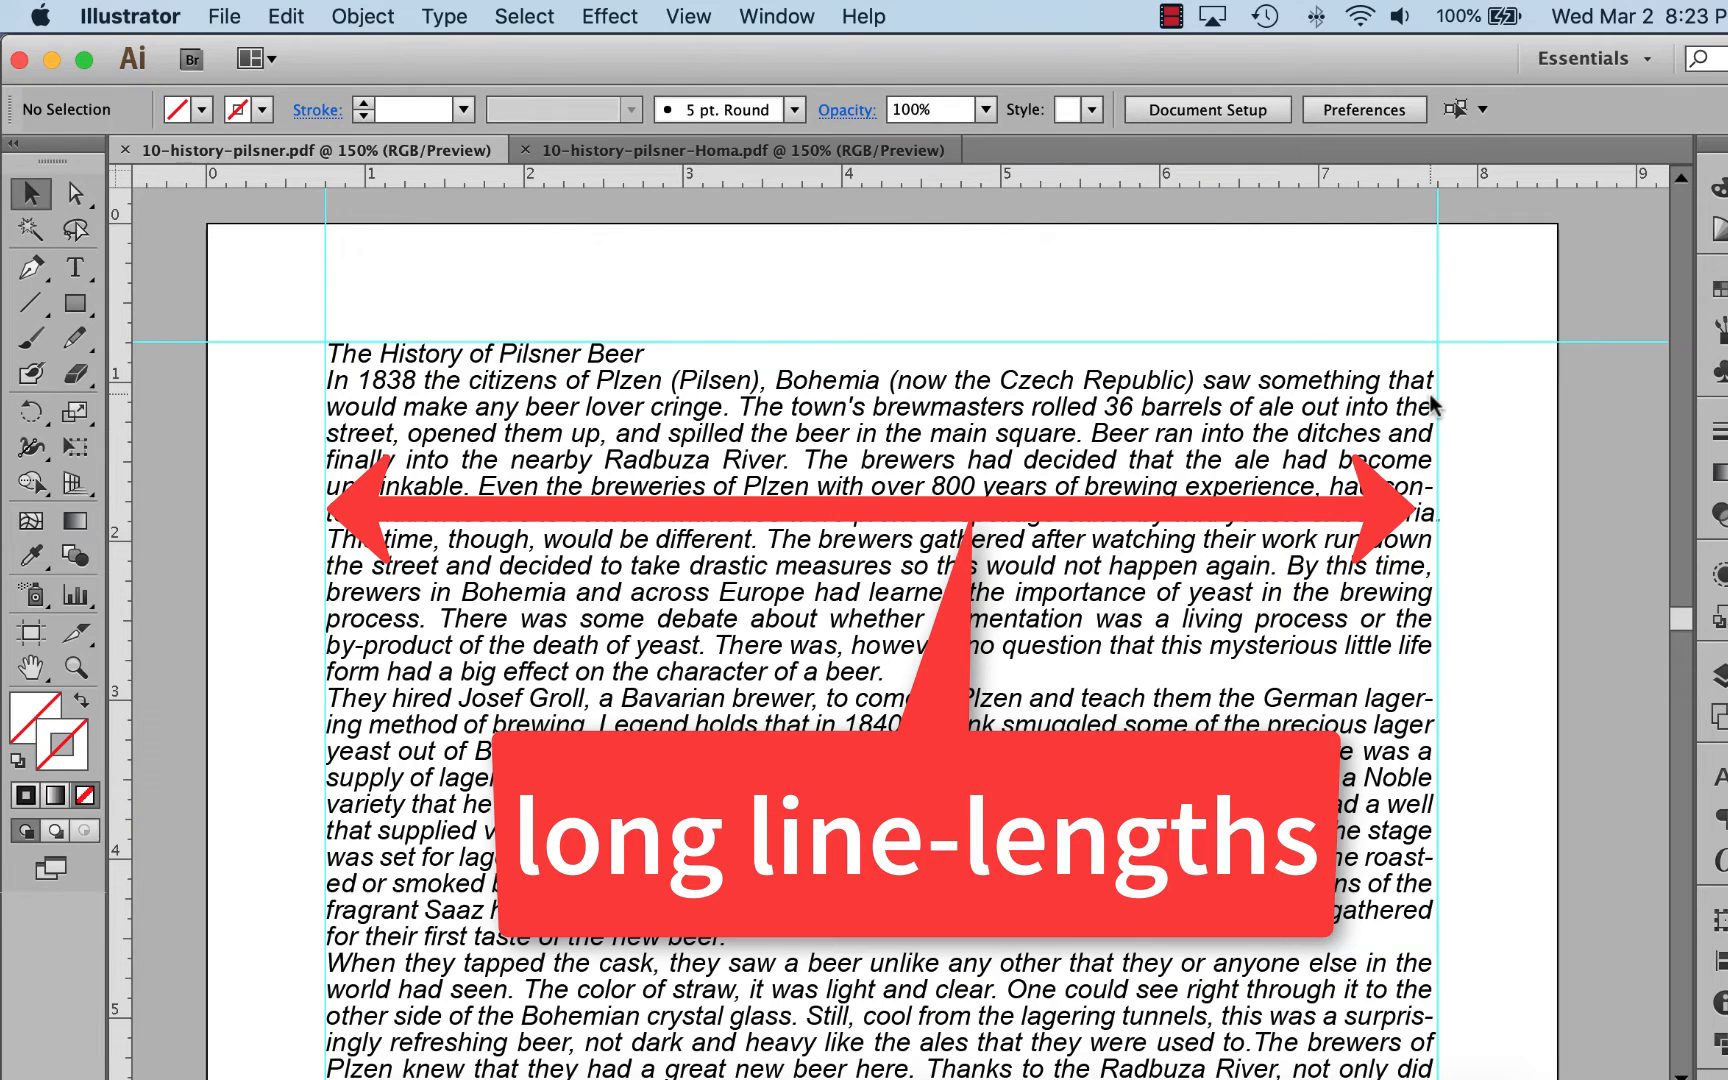
pyautogui.scroll(-1, 1432, 404)
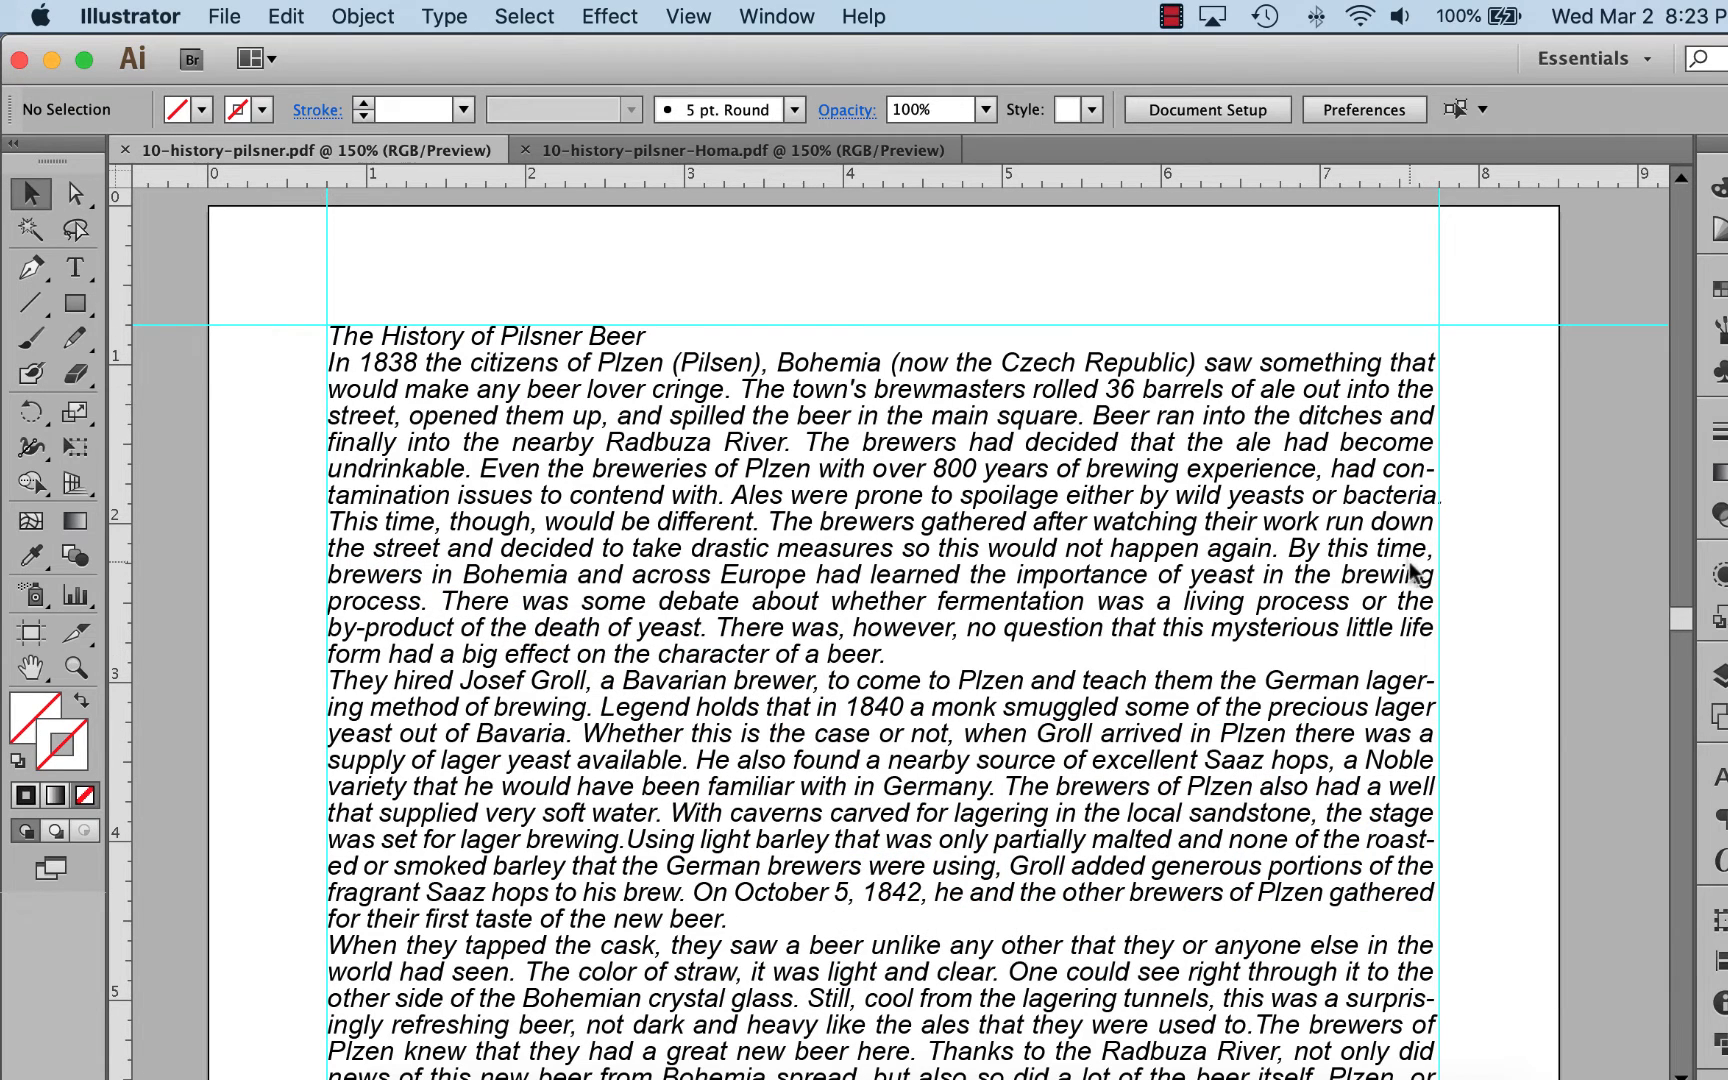
pyautogui.scroll(-2, 1414, 575)
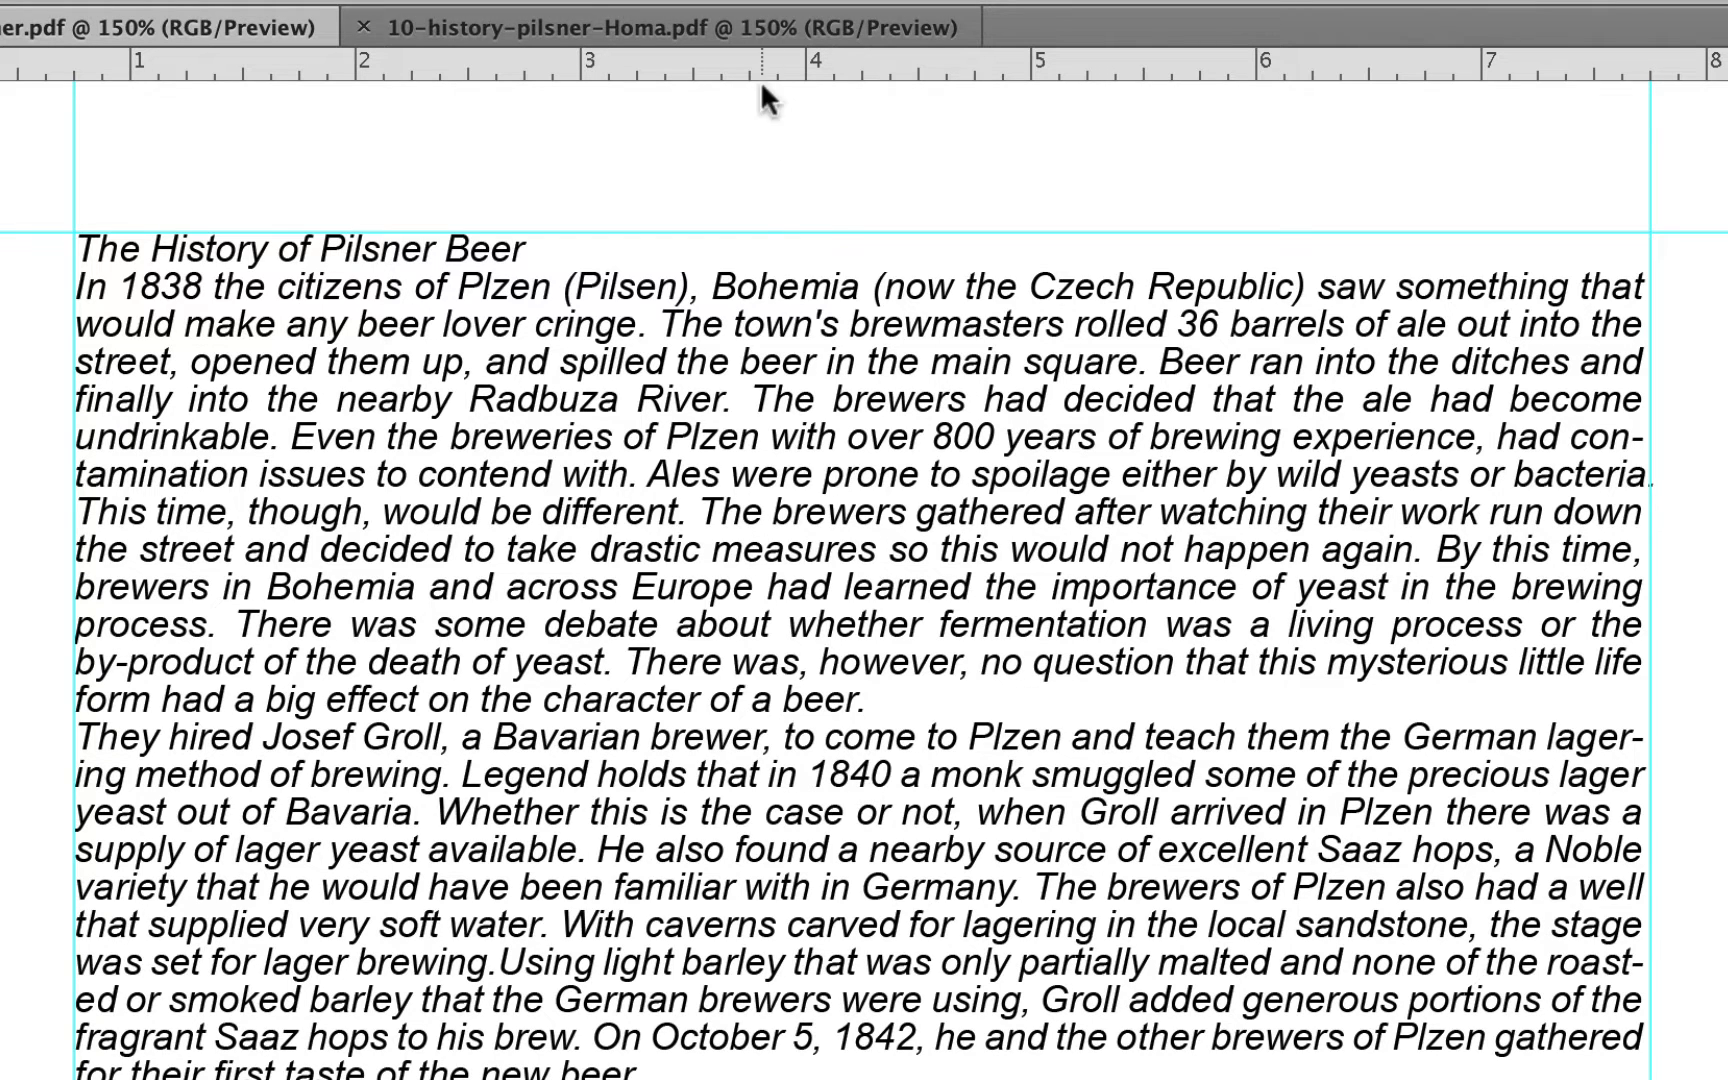
# Examine the finished example of the Pilsner document for its headline, margins, leading, paragraph spacing and subheadings.
pyautogui.click(757, 30)
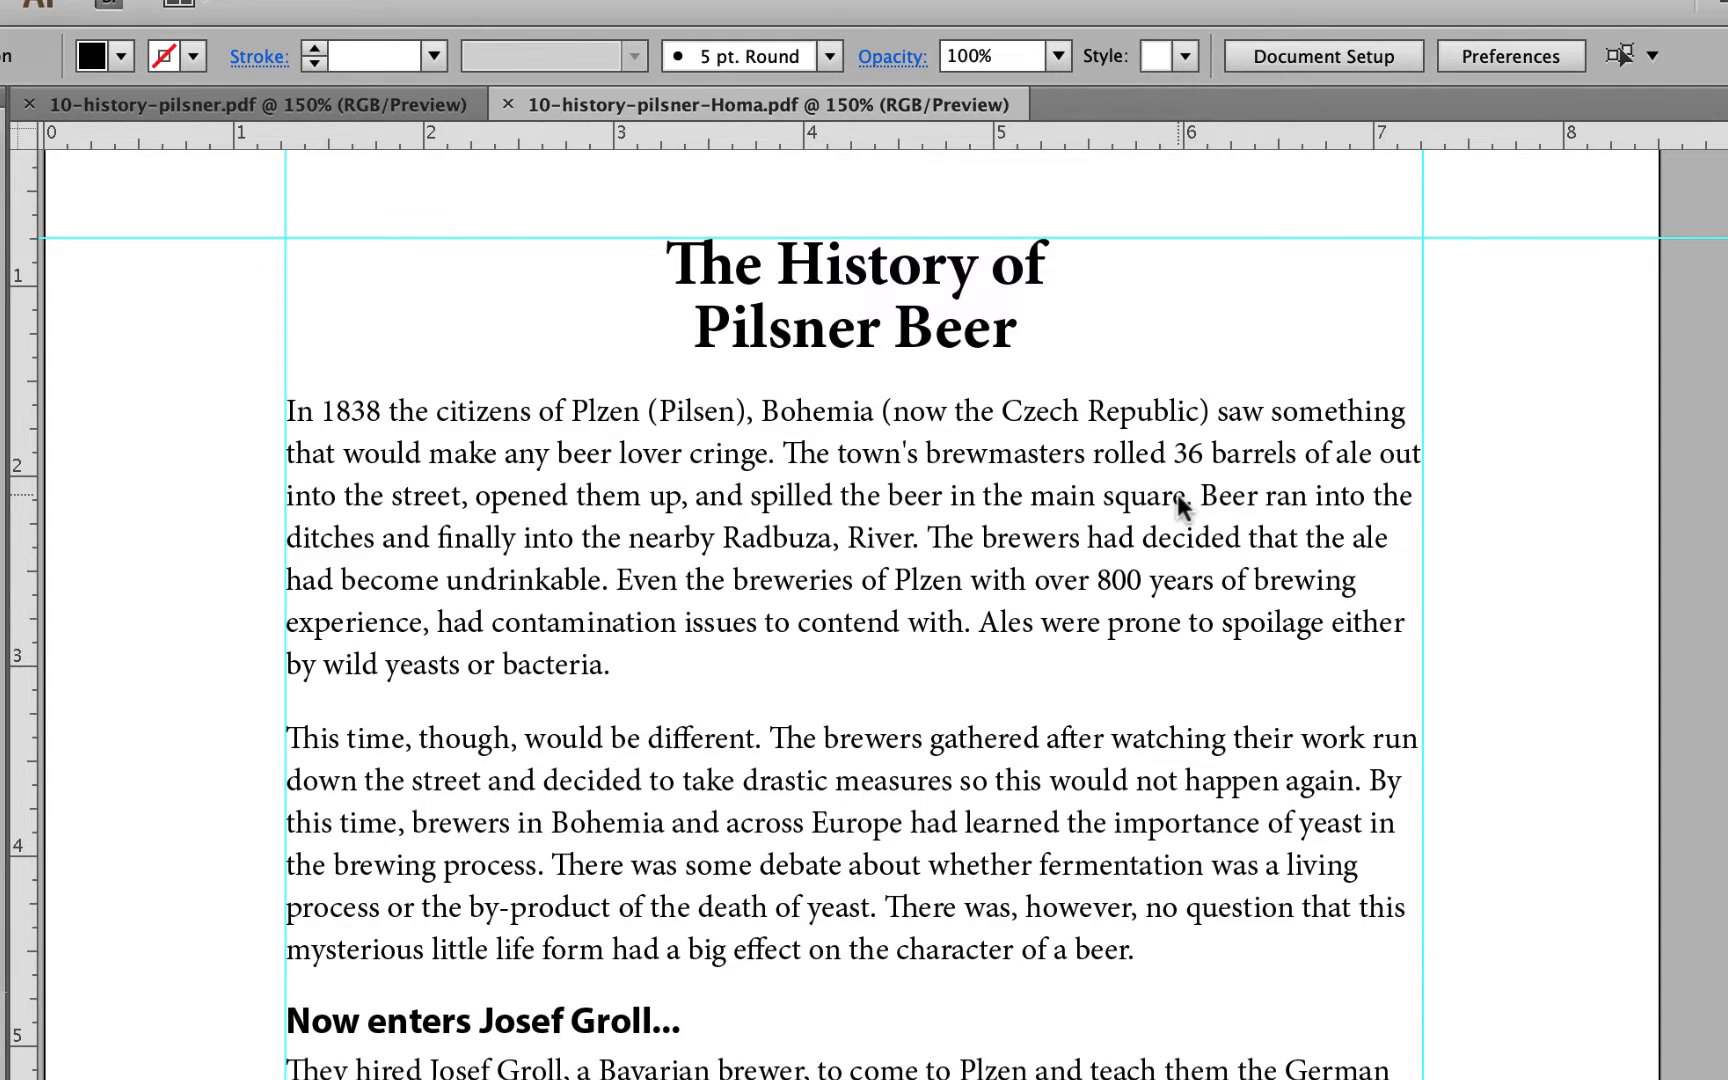
pyautogui.scroll(-5, 1177, 494)
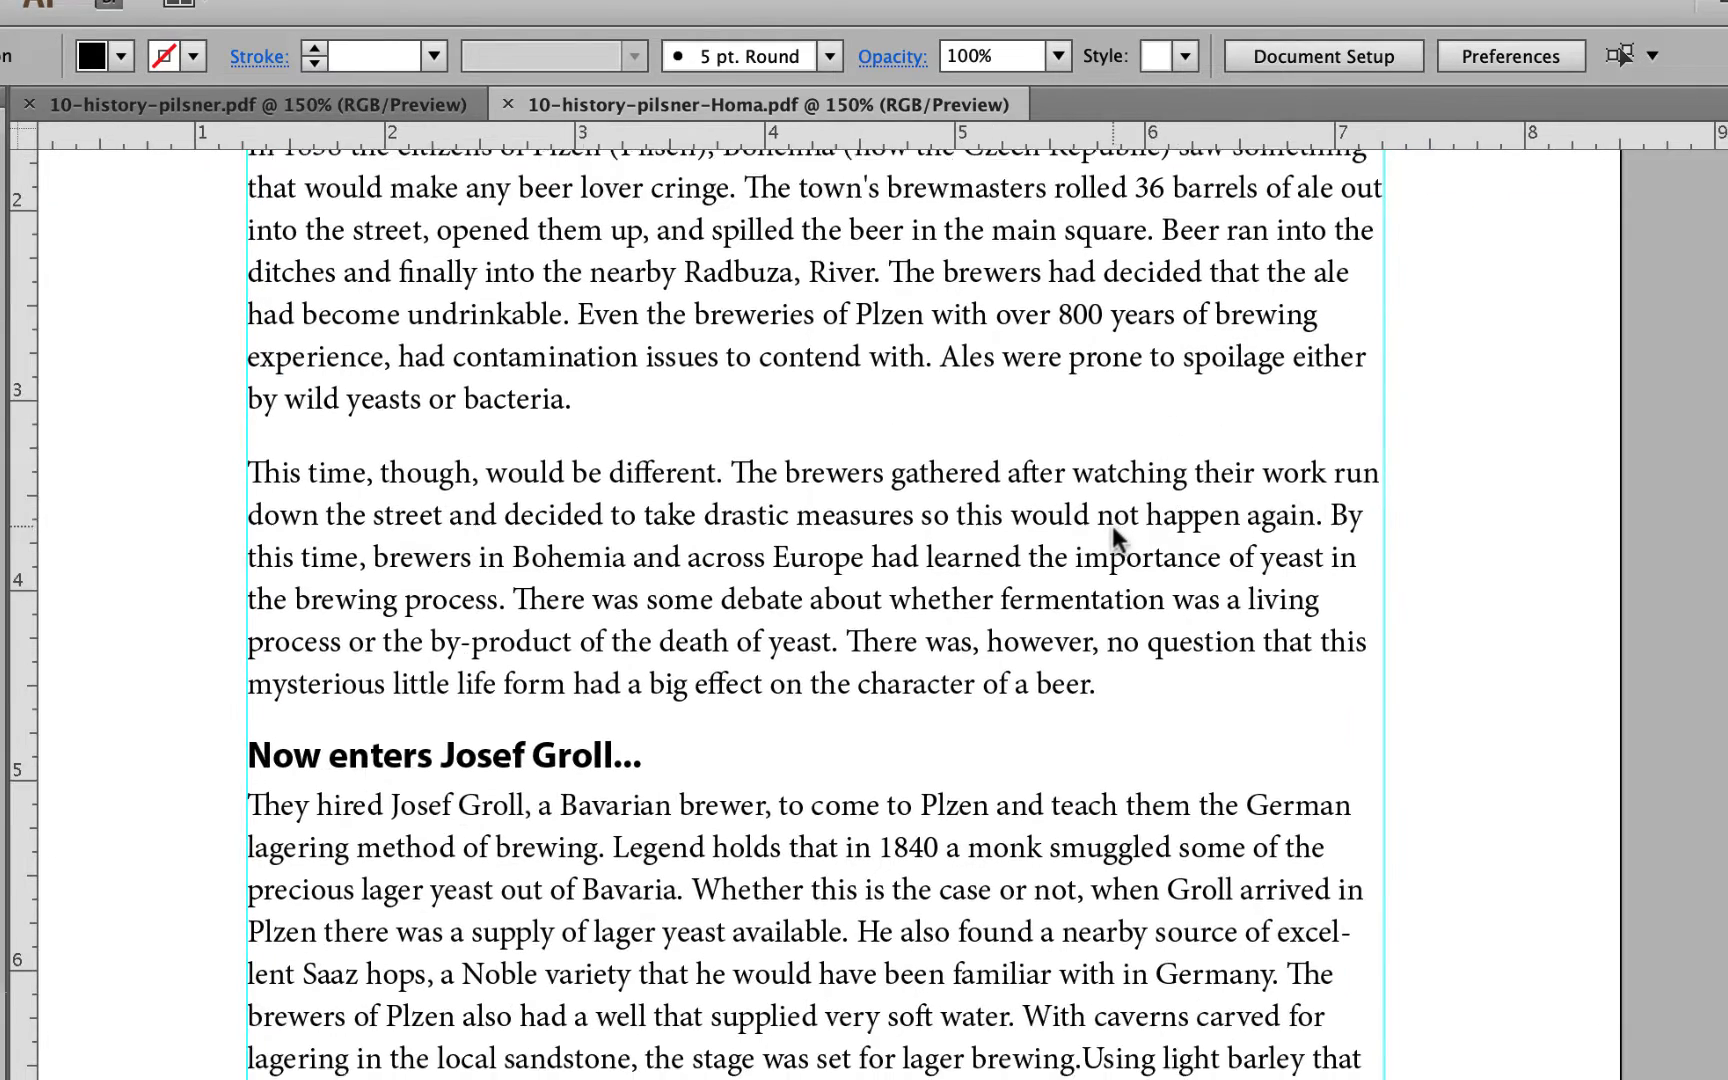
pyautogui.scroll(-4, 1112, 525)
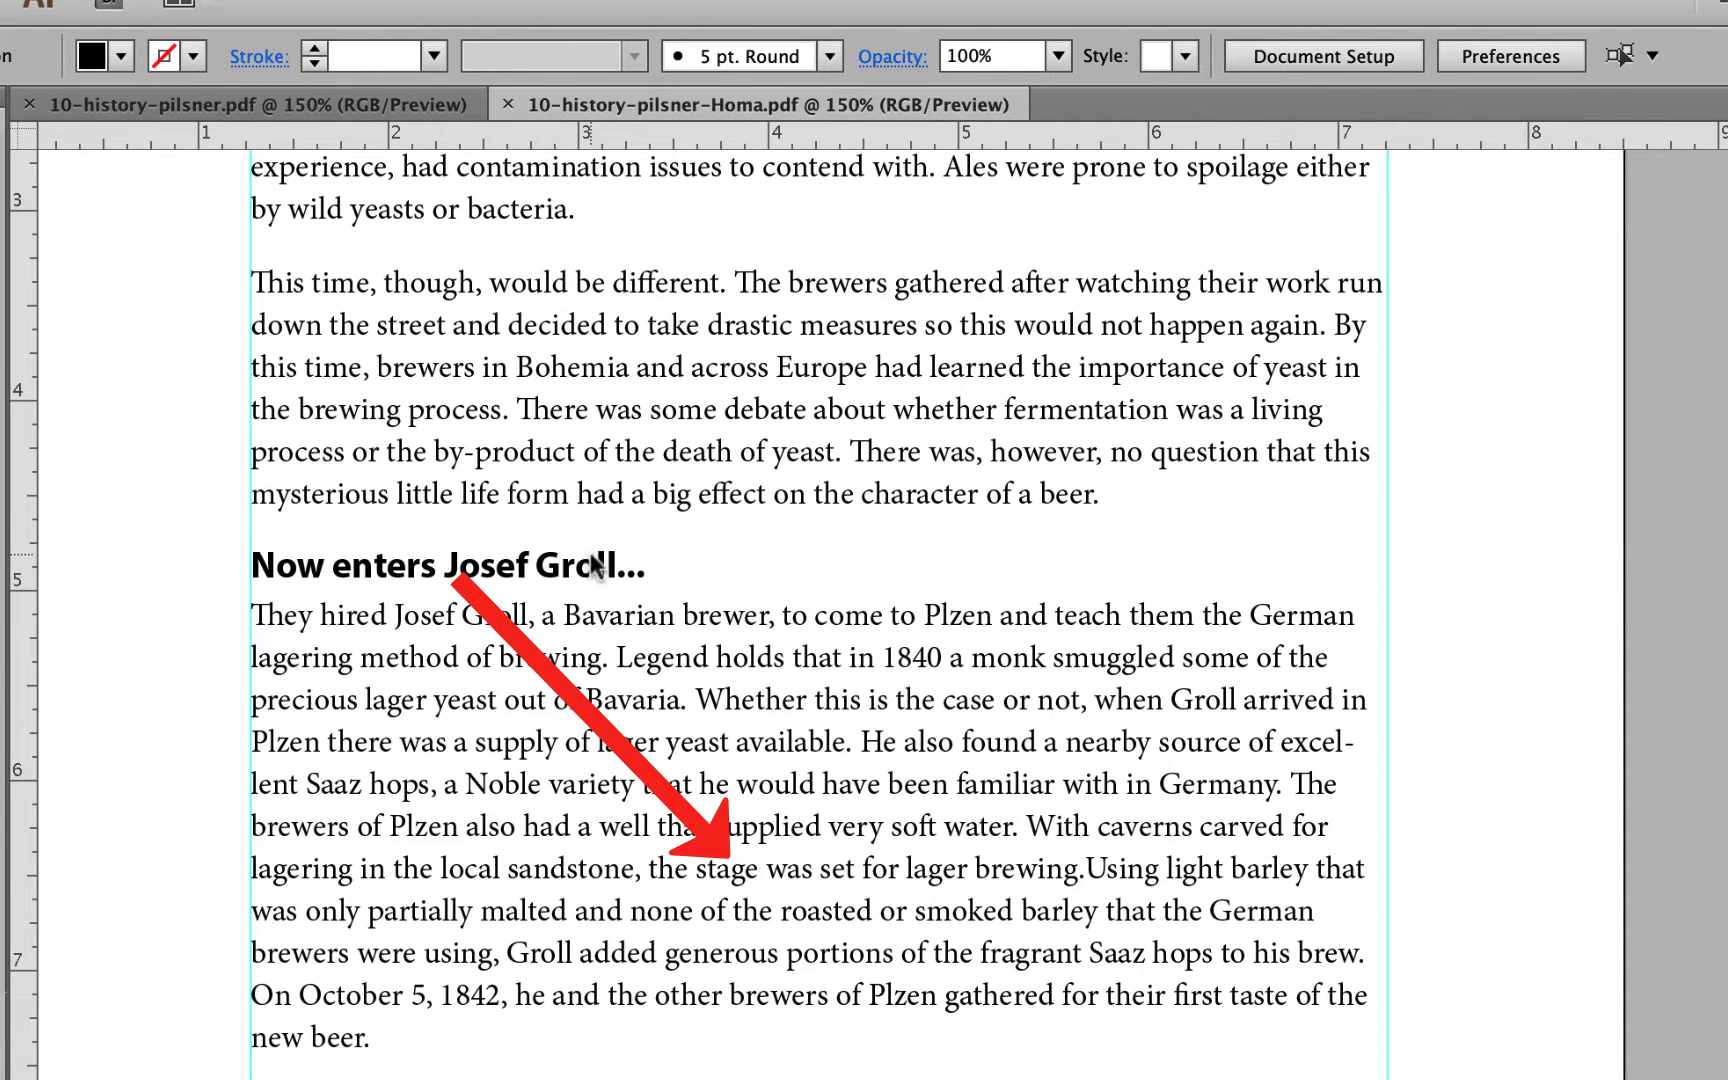
pyautogui.scroll(-5, 720, 600)
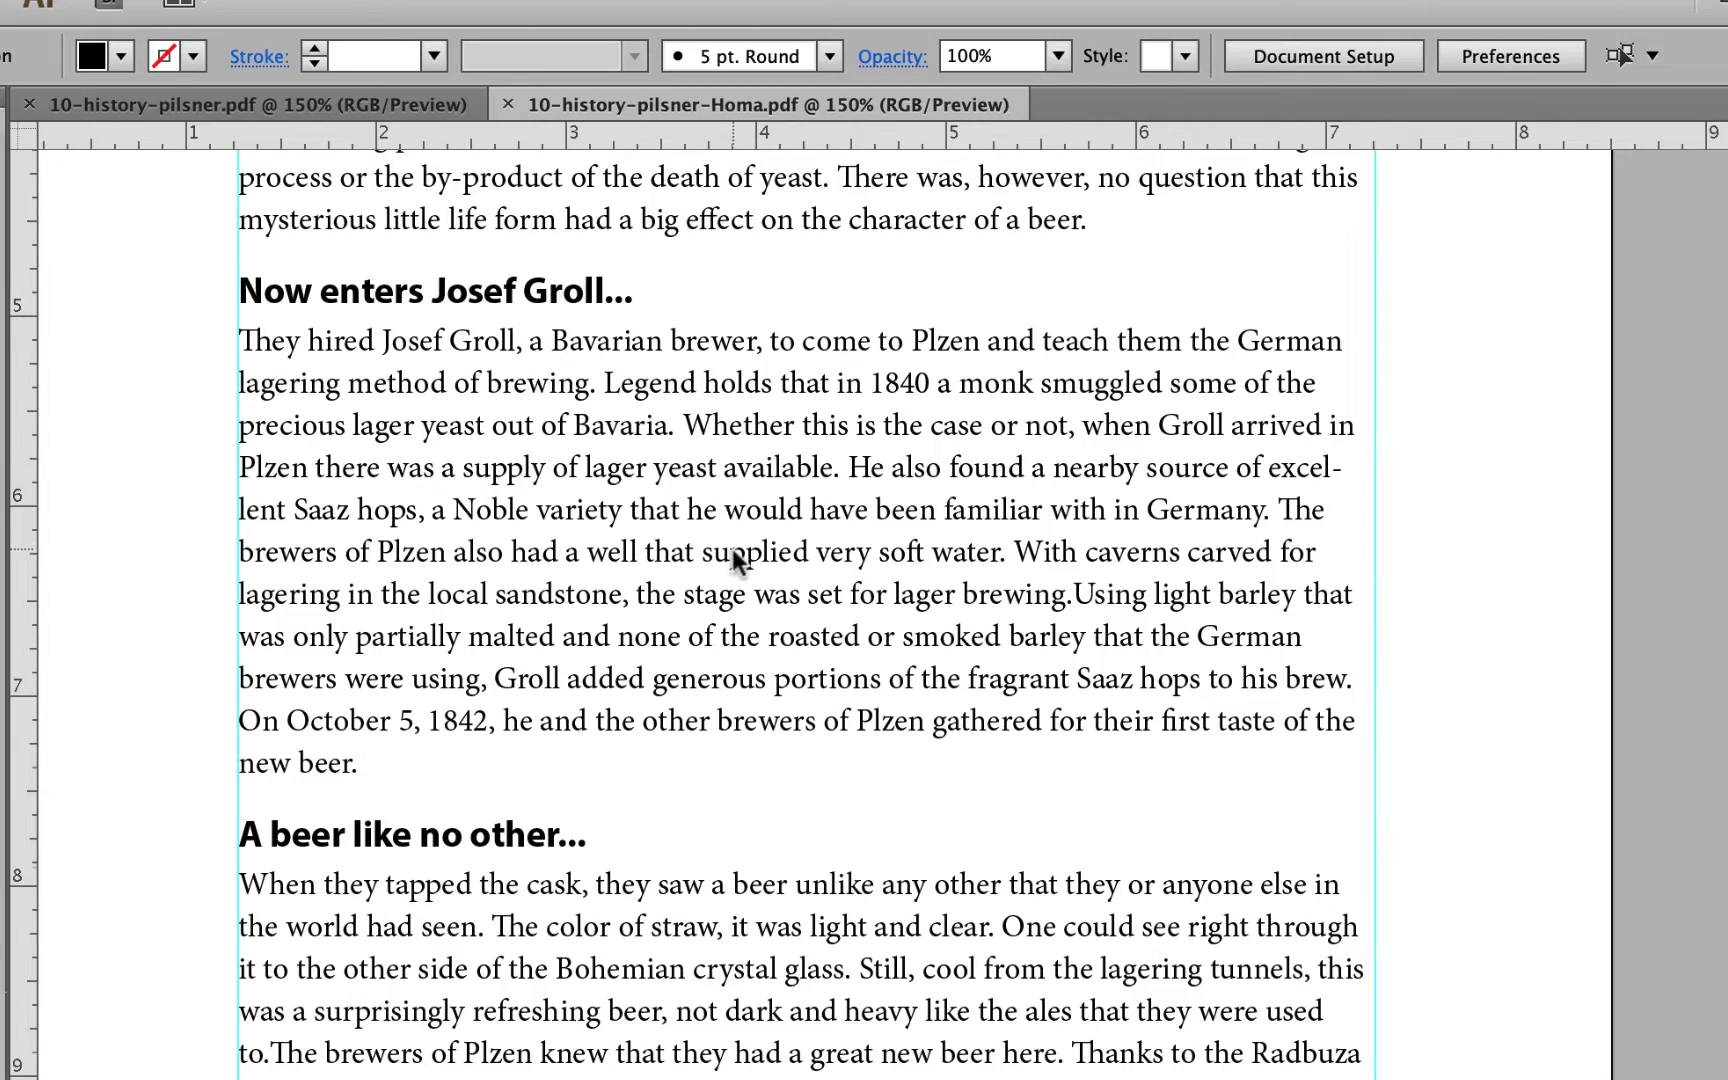
pyautogui.scroll(10, 735, 560)
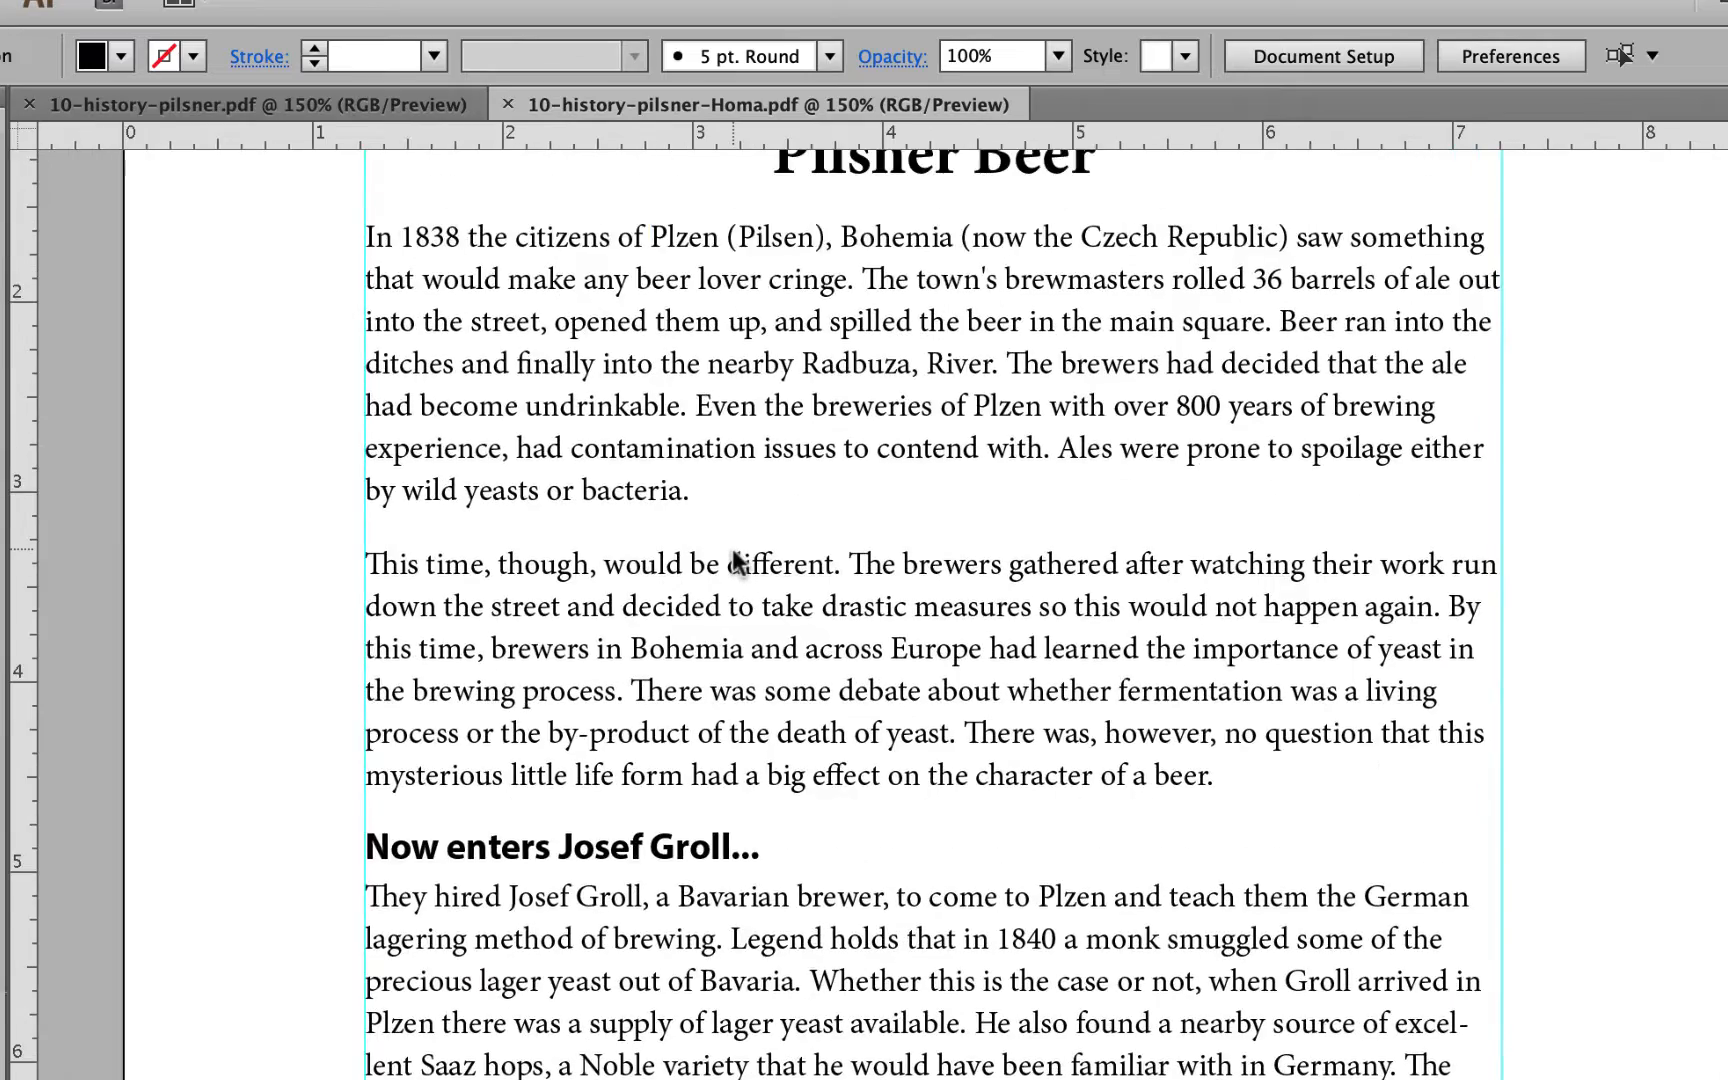
pyautogui.scroll(3, 734, 560)
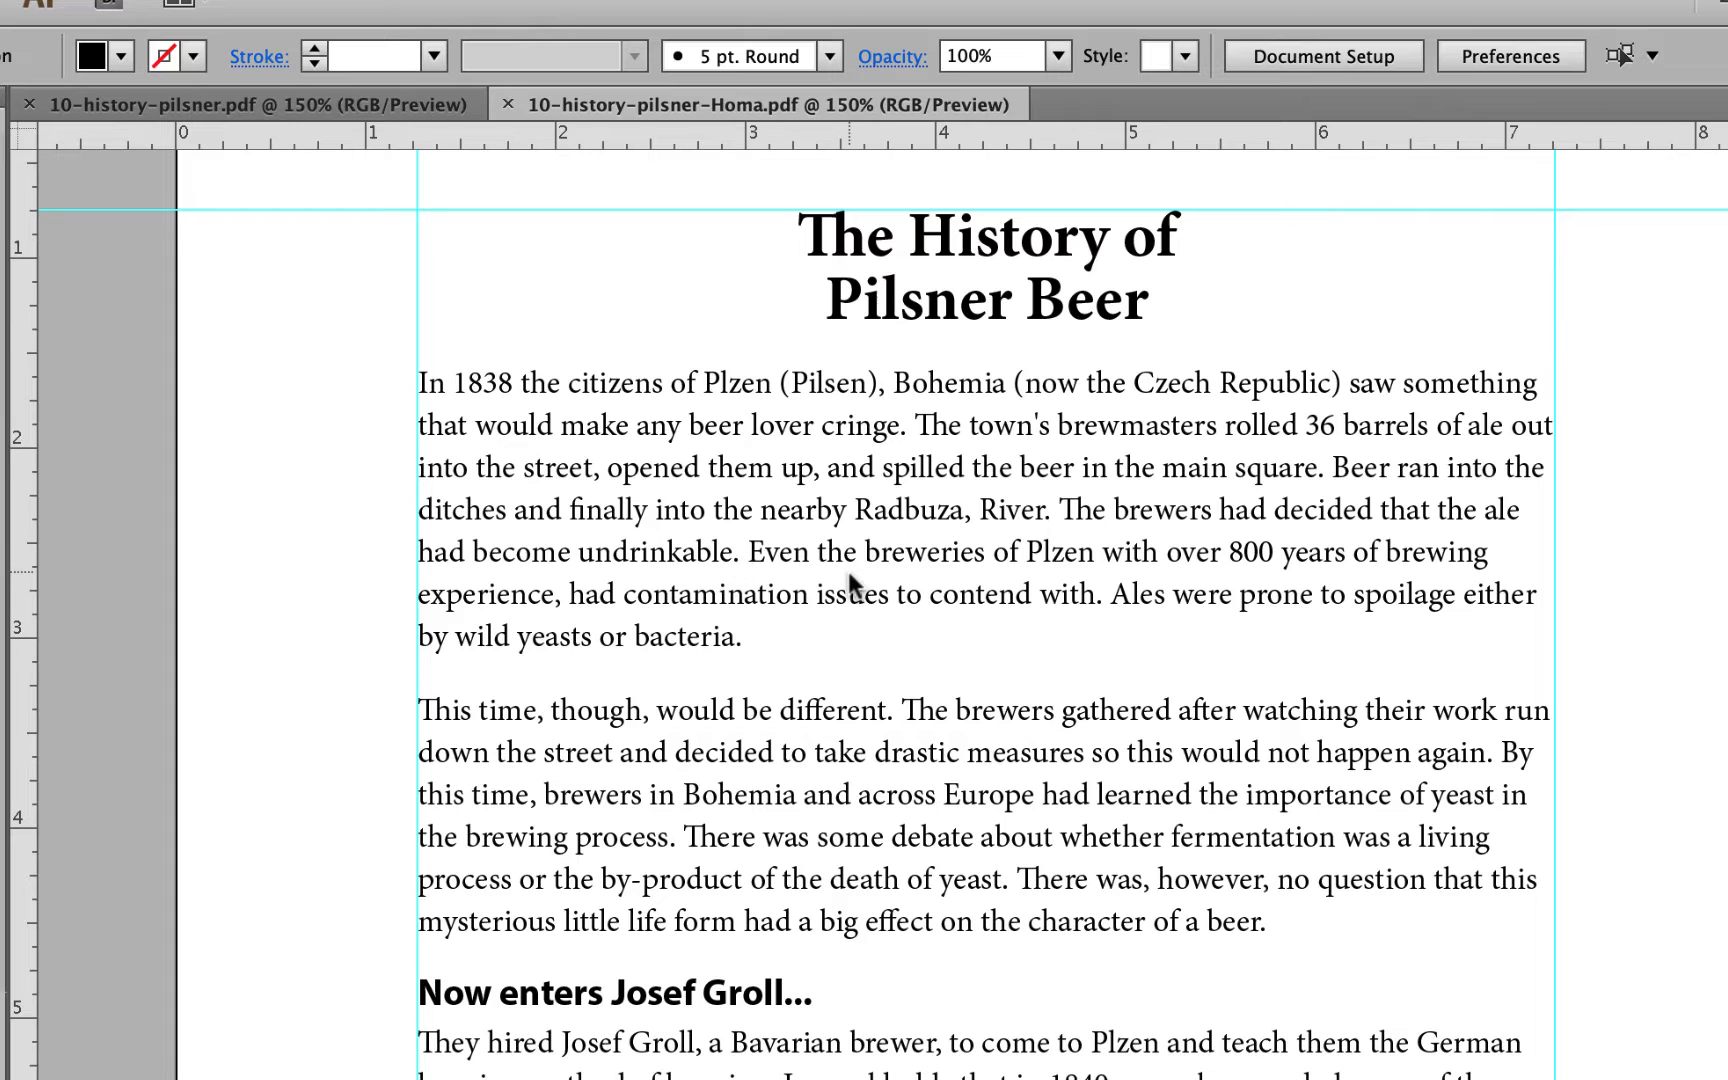
pyautogui.hscroll(2, 848, 580)
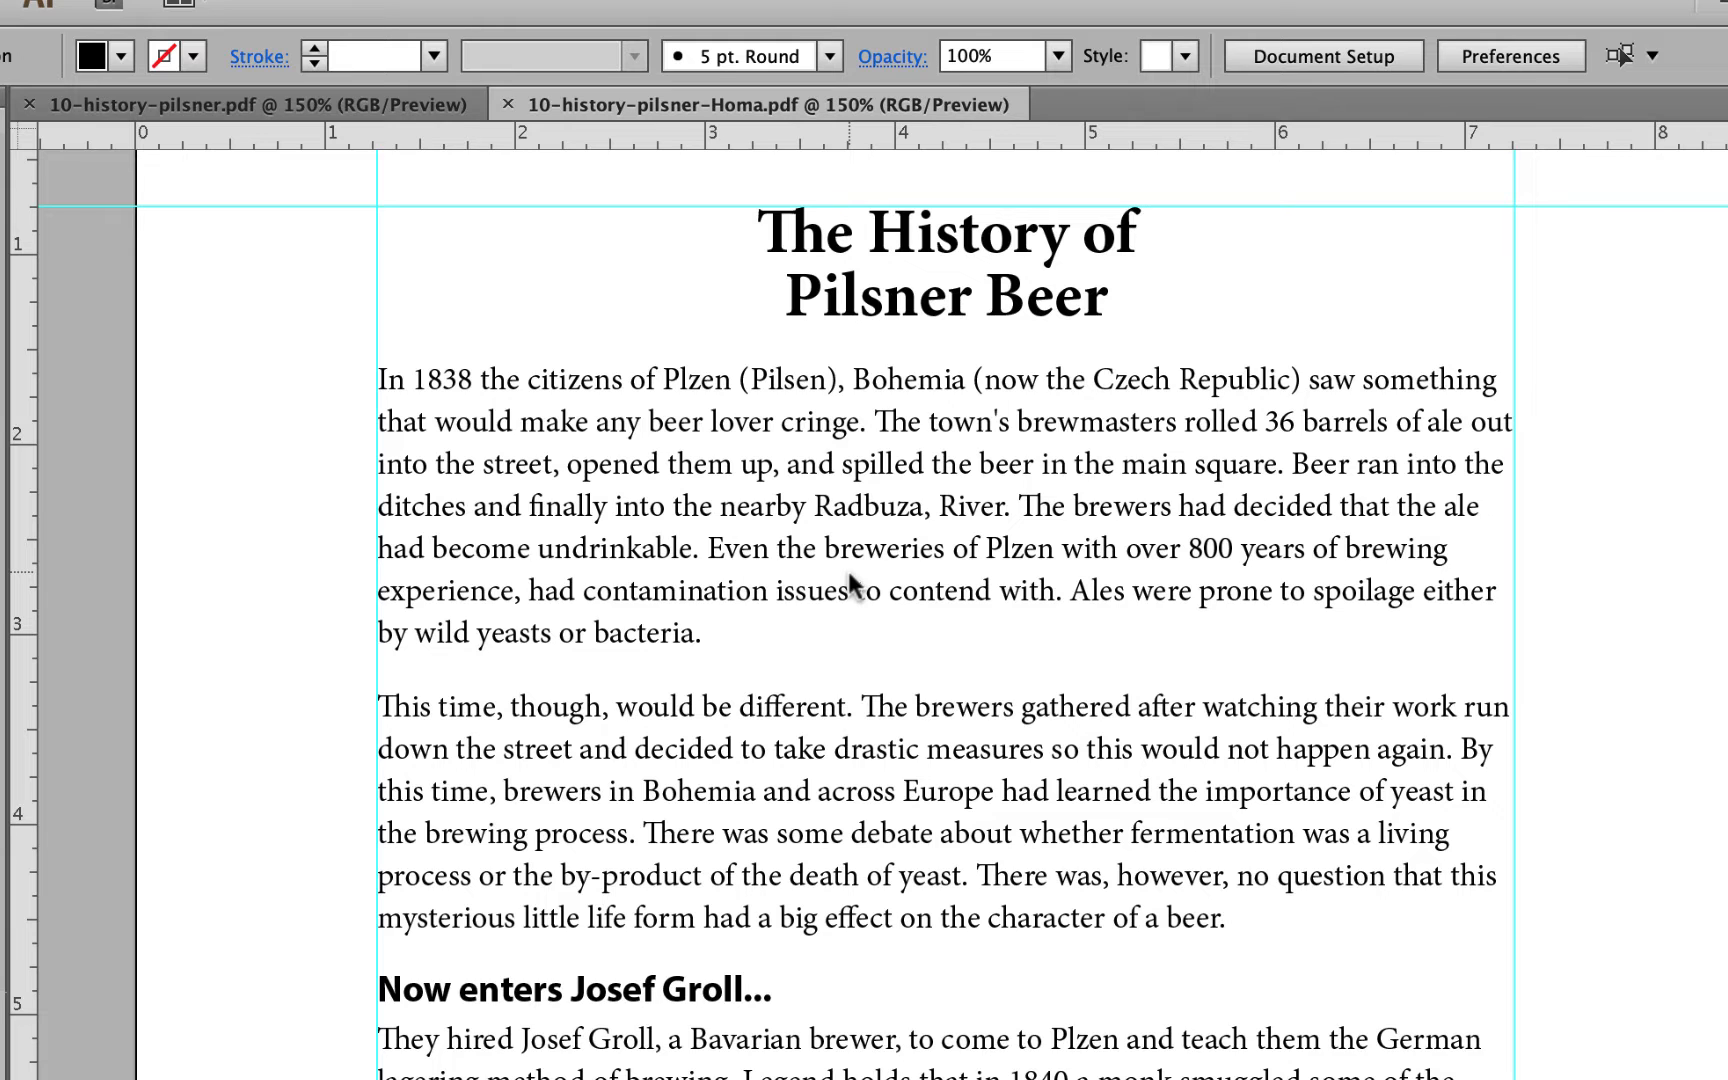
# In 10-history-pilsner.pdf, move the vertical margin guides inward to about 1.25 and 7.25 inches on the ruler.
pyautogui.click(352, 109)
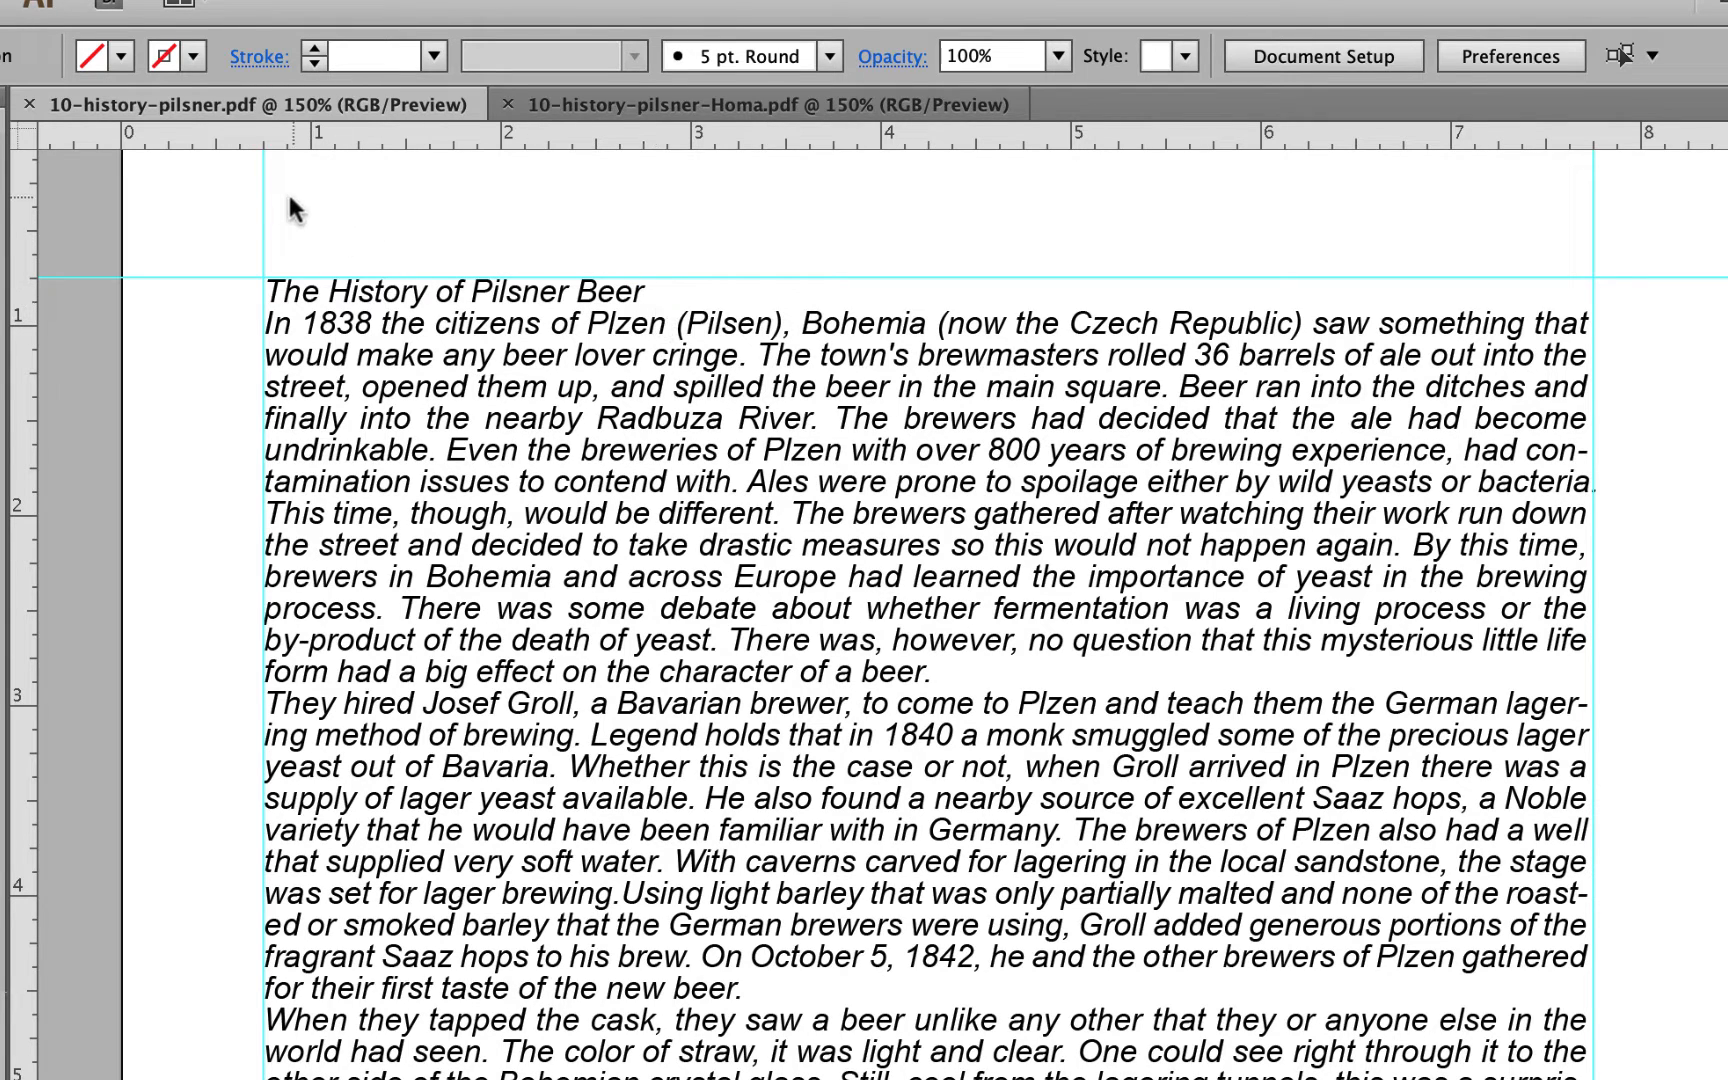
pyautogui.moveTo(260, 196)
pyautogui.mouseDown()
pyautogui.moveTo(394, 229)
pyautogui.moveTo(258, 203)
pyautogui.mouseUp()
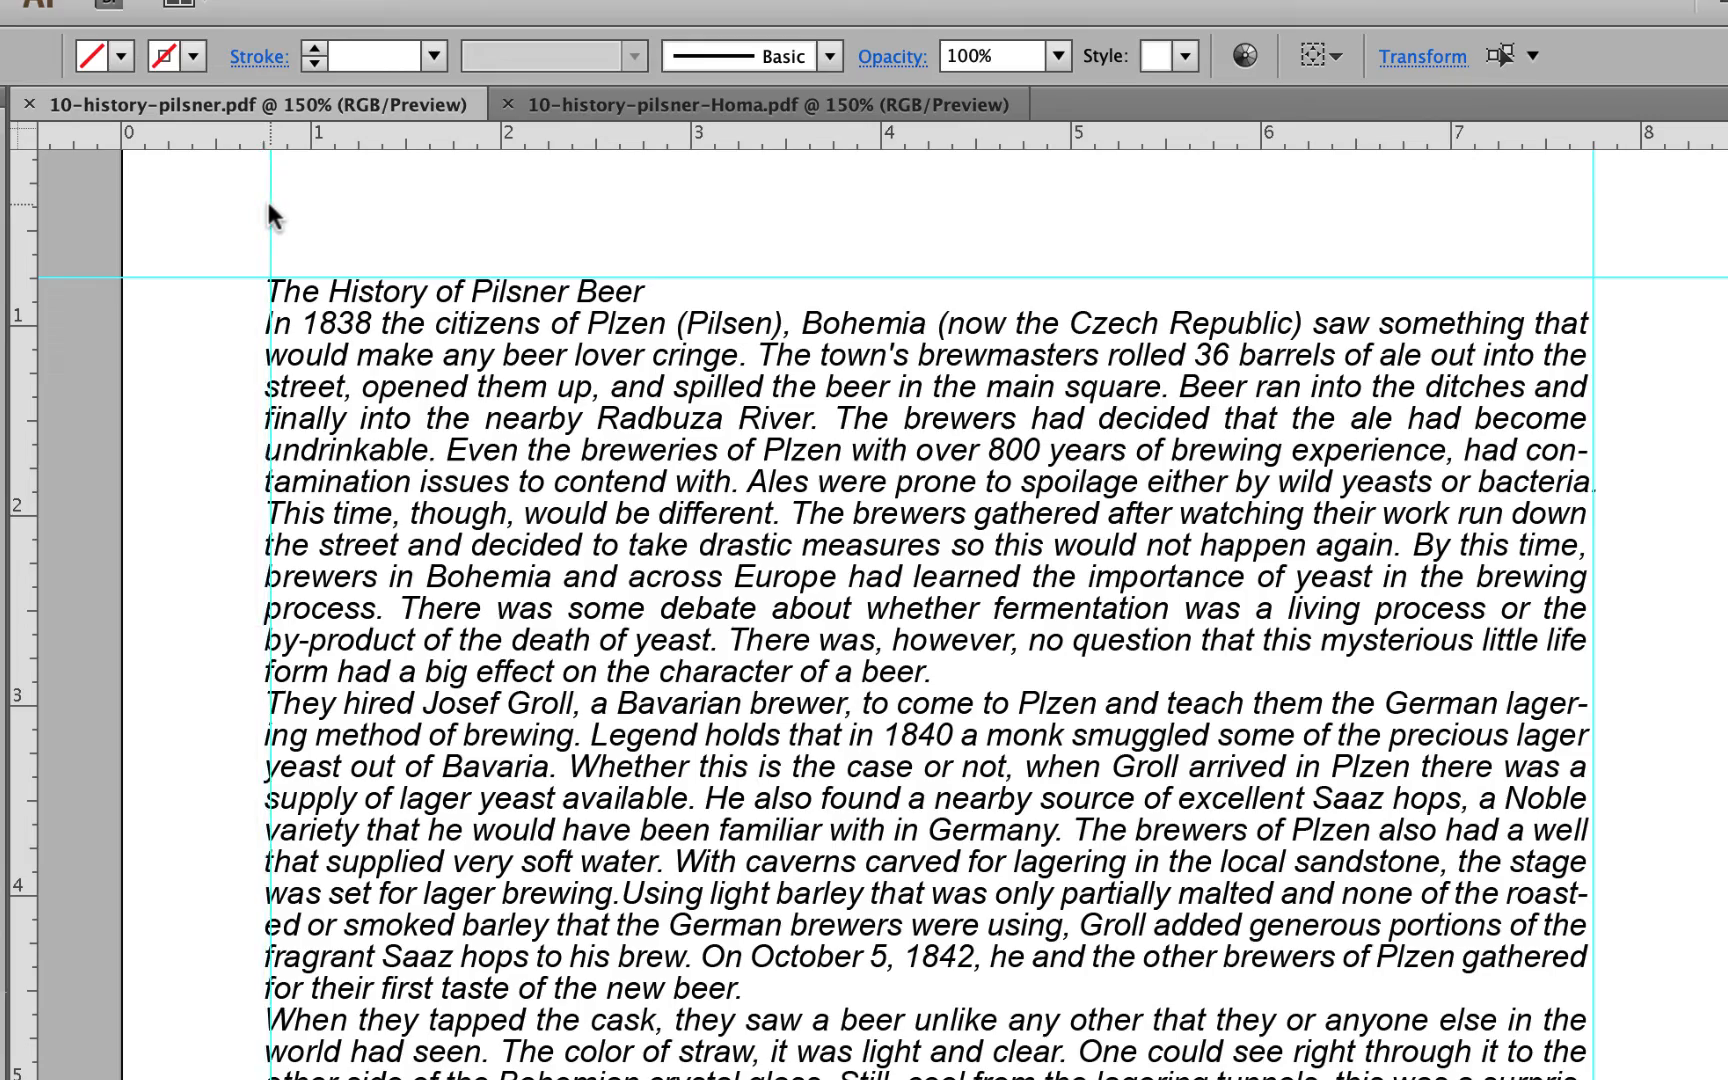
pyautogui.moveTo(266, 197); pyautogui.dragTo(357, 207)
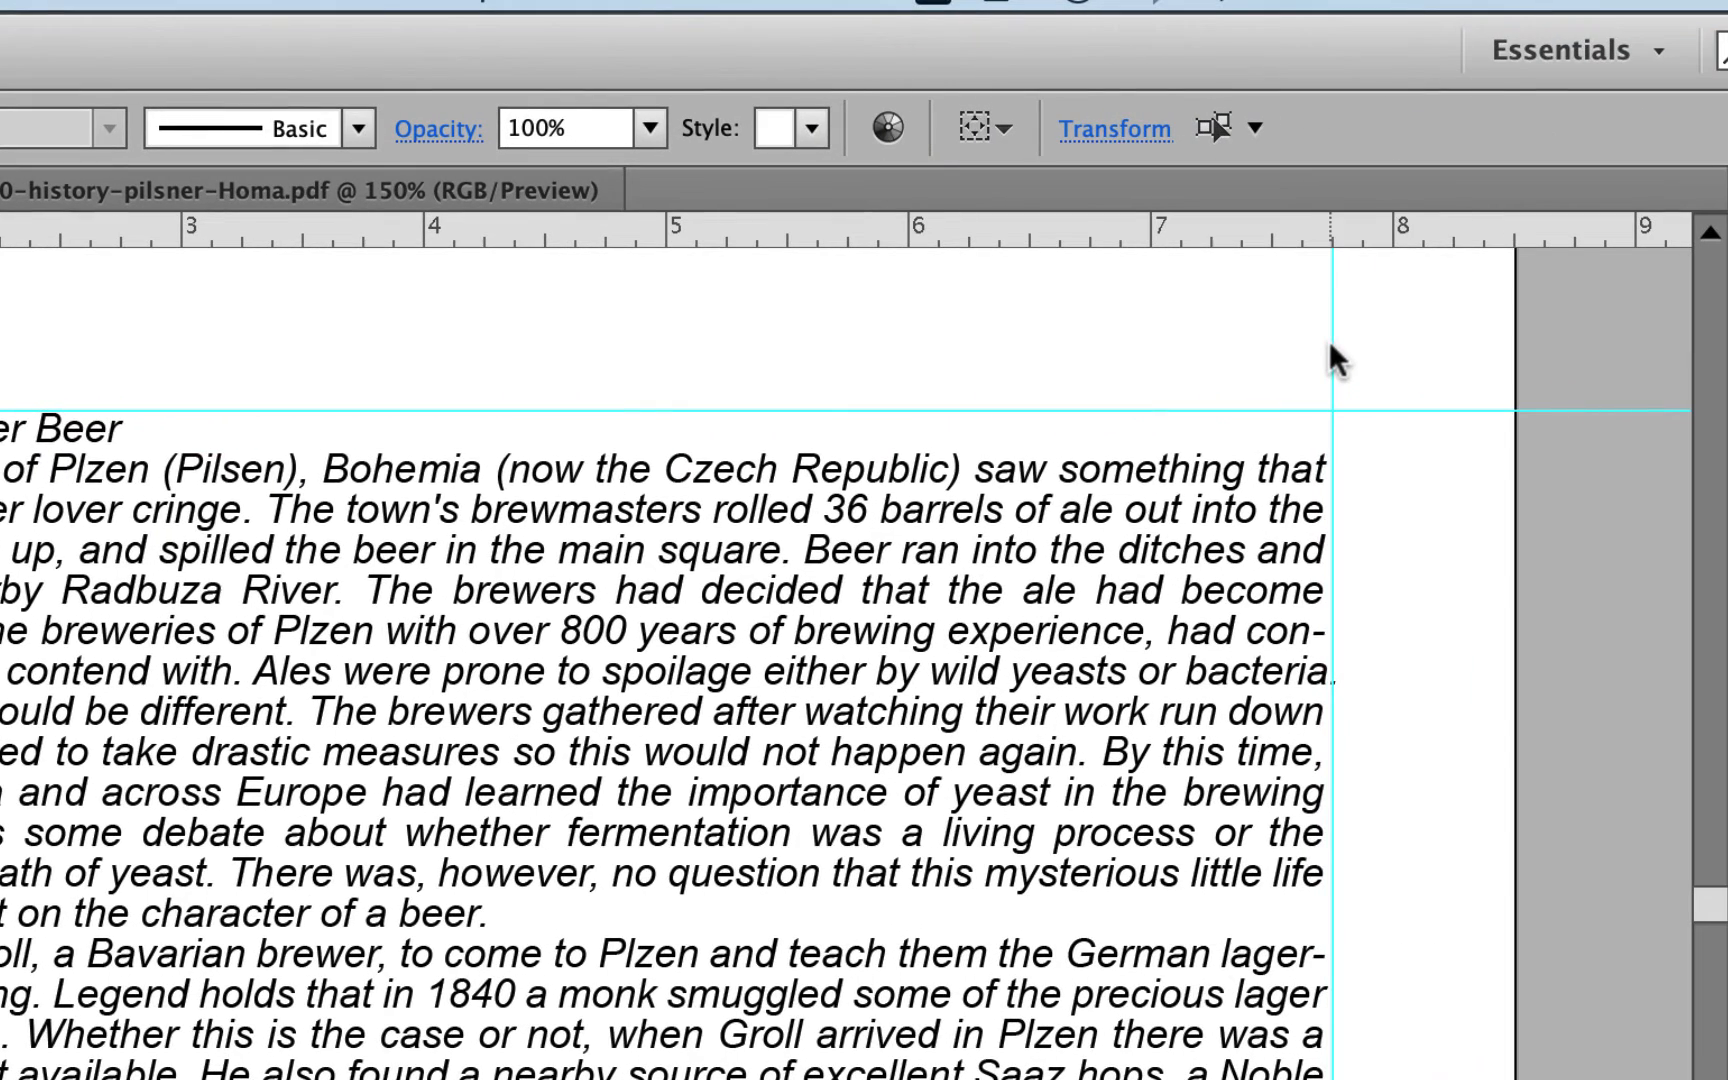
pyautogui.click(1239, 341)
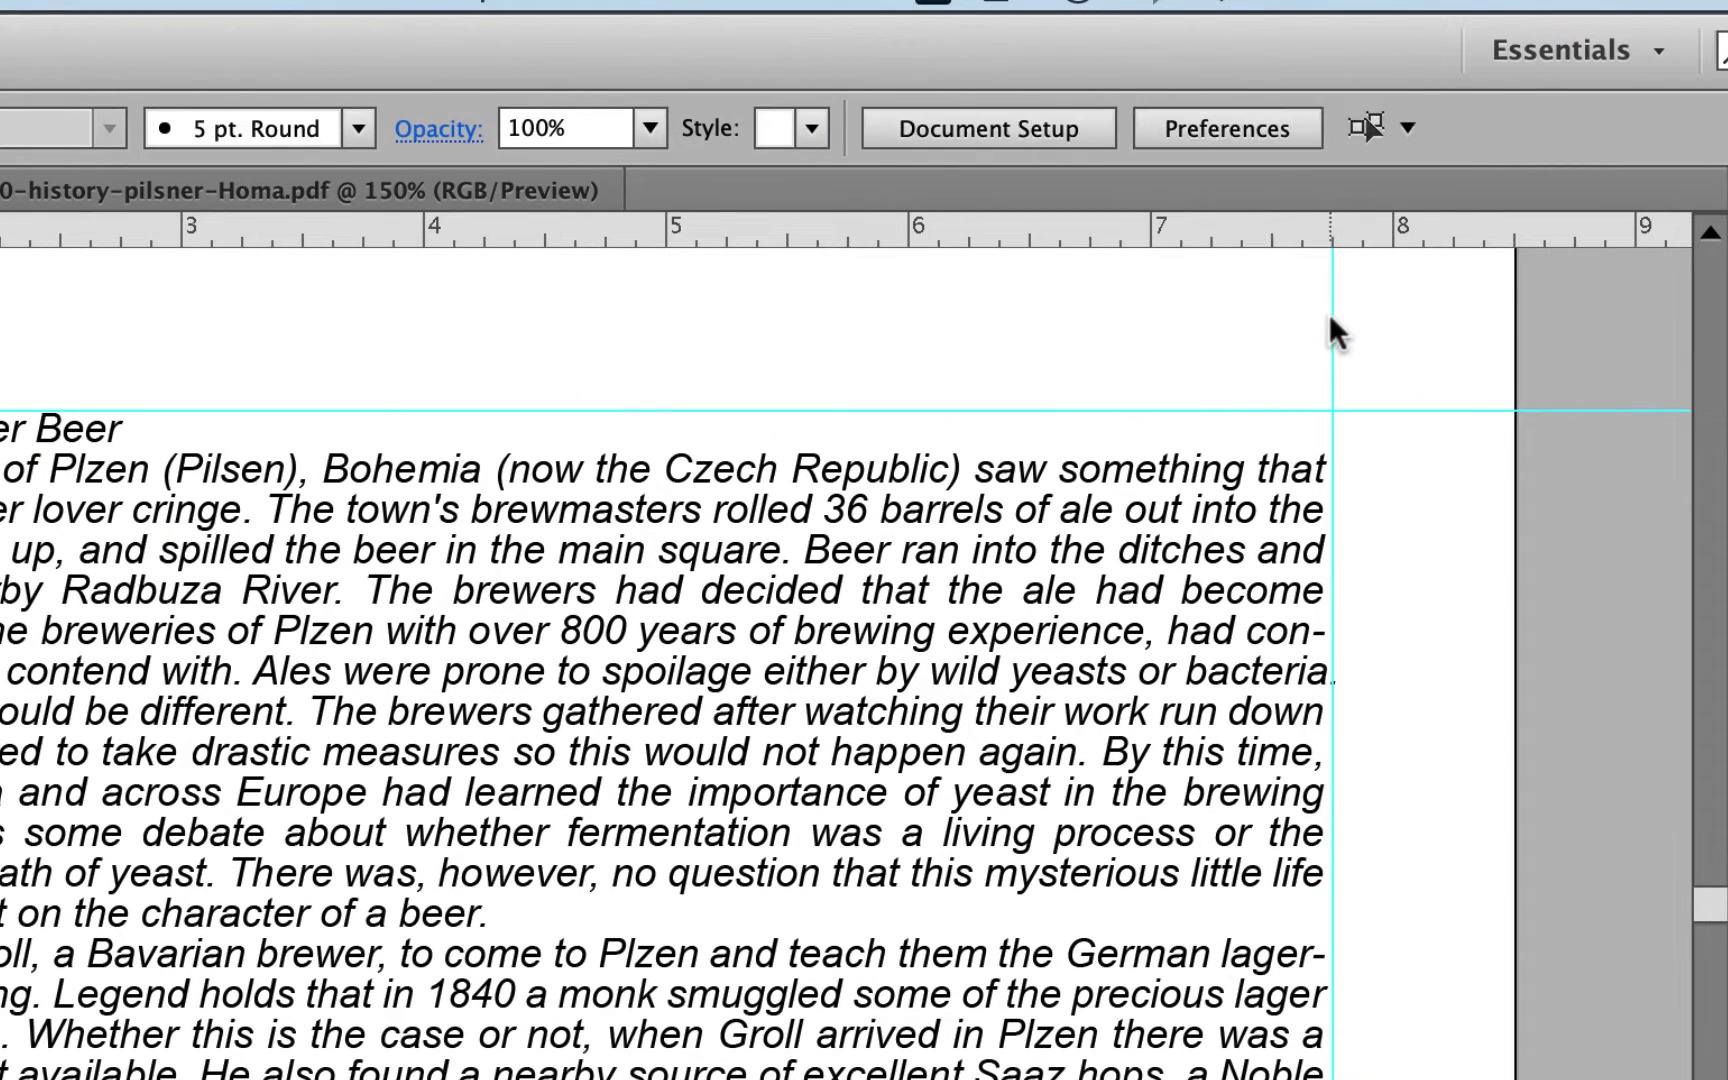
pyautogui.moveTo(1332, 315); pyautogui.dragTo(1211, 328)
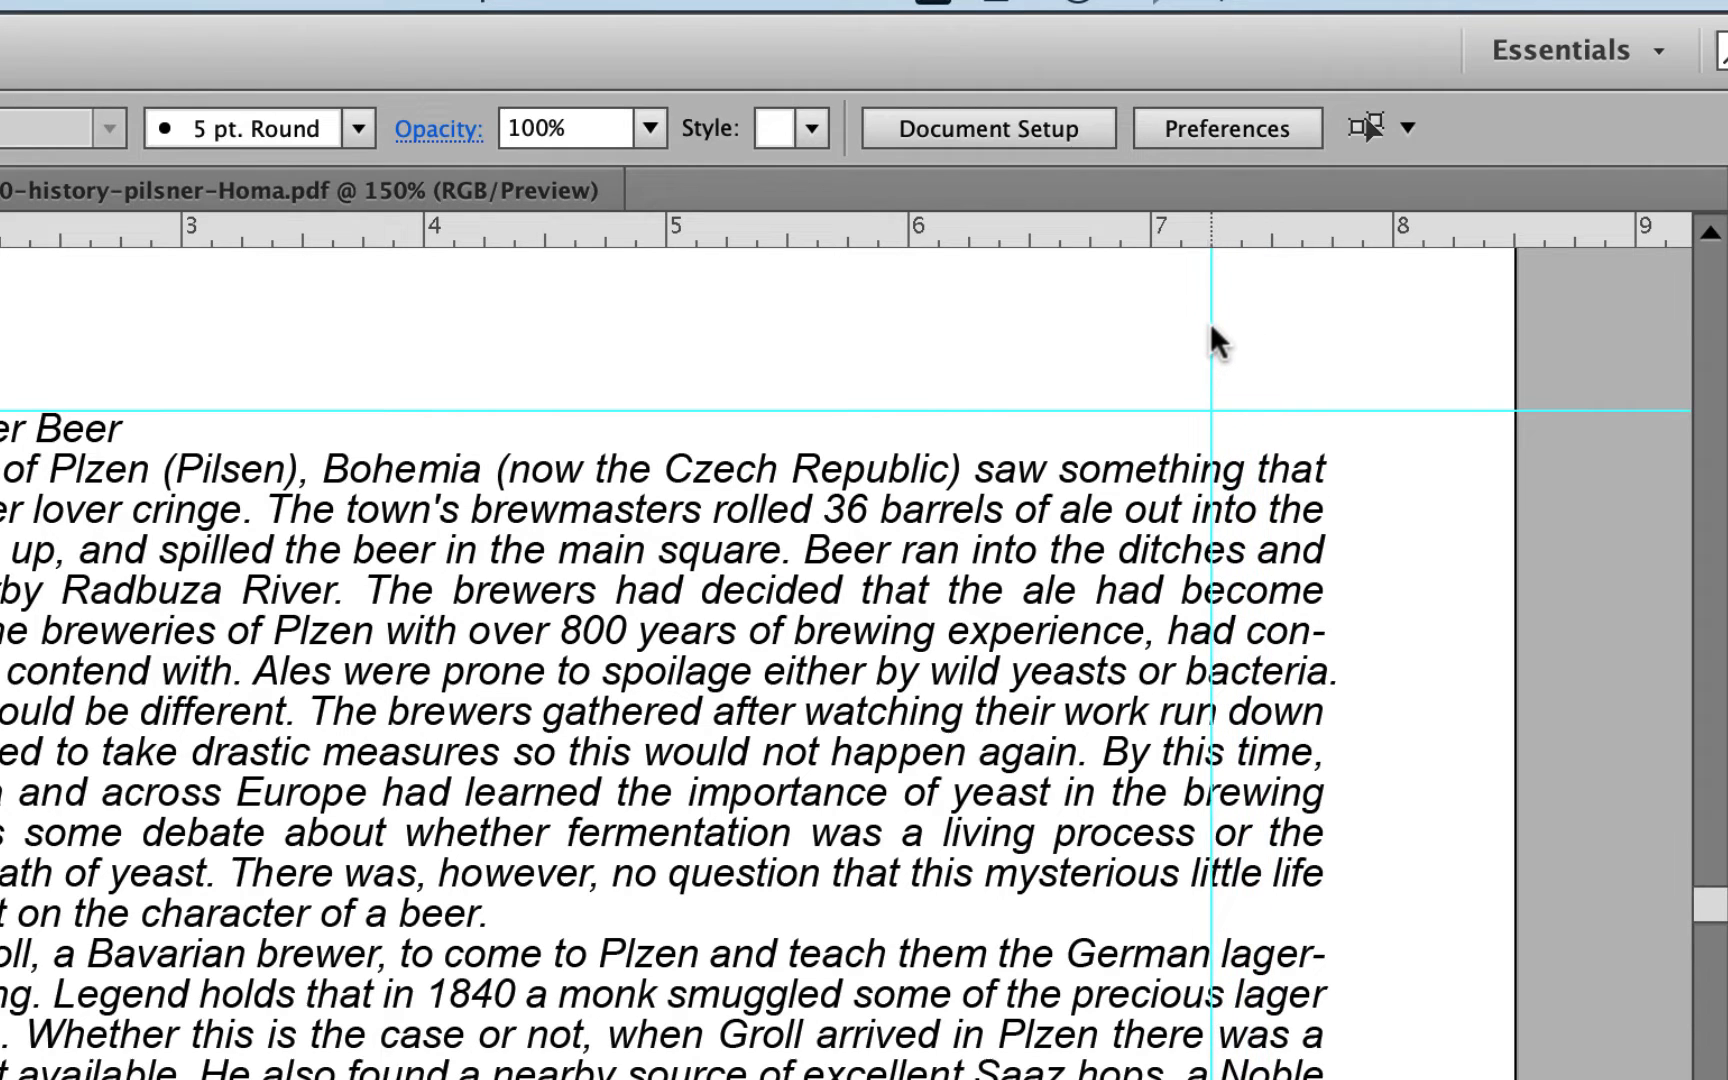
pyautogui.click(1211, 327)
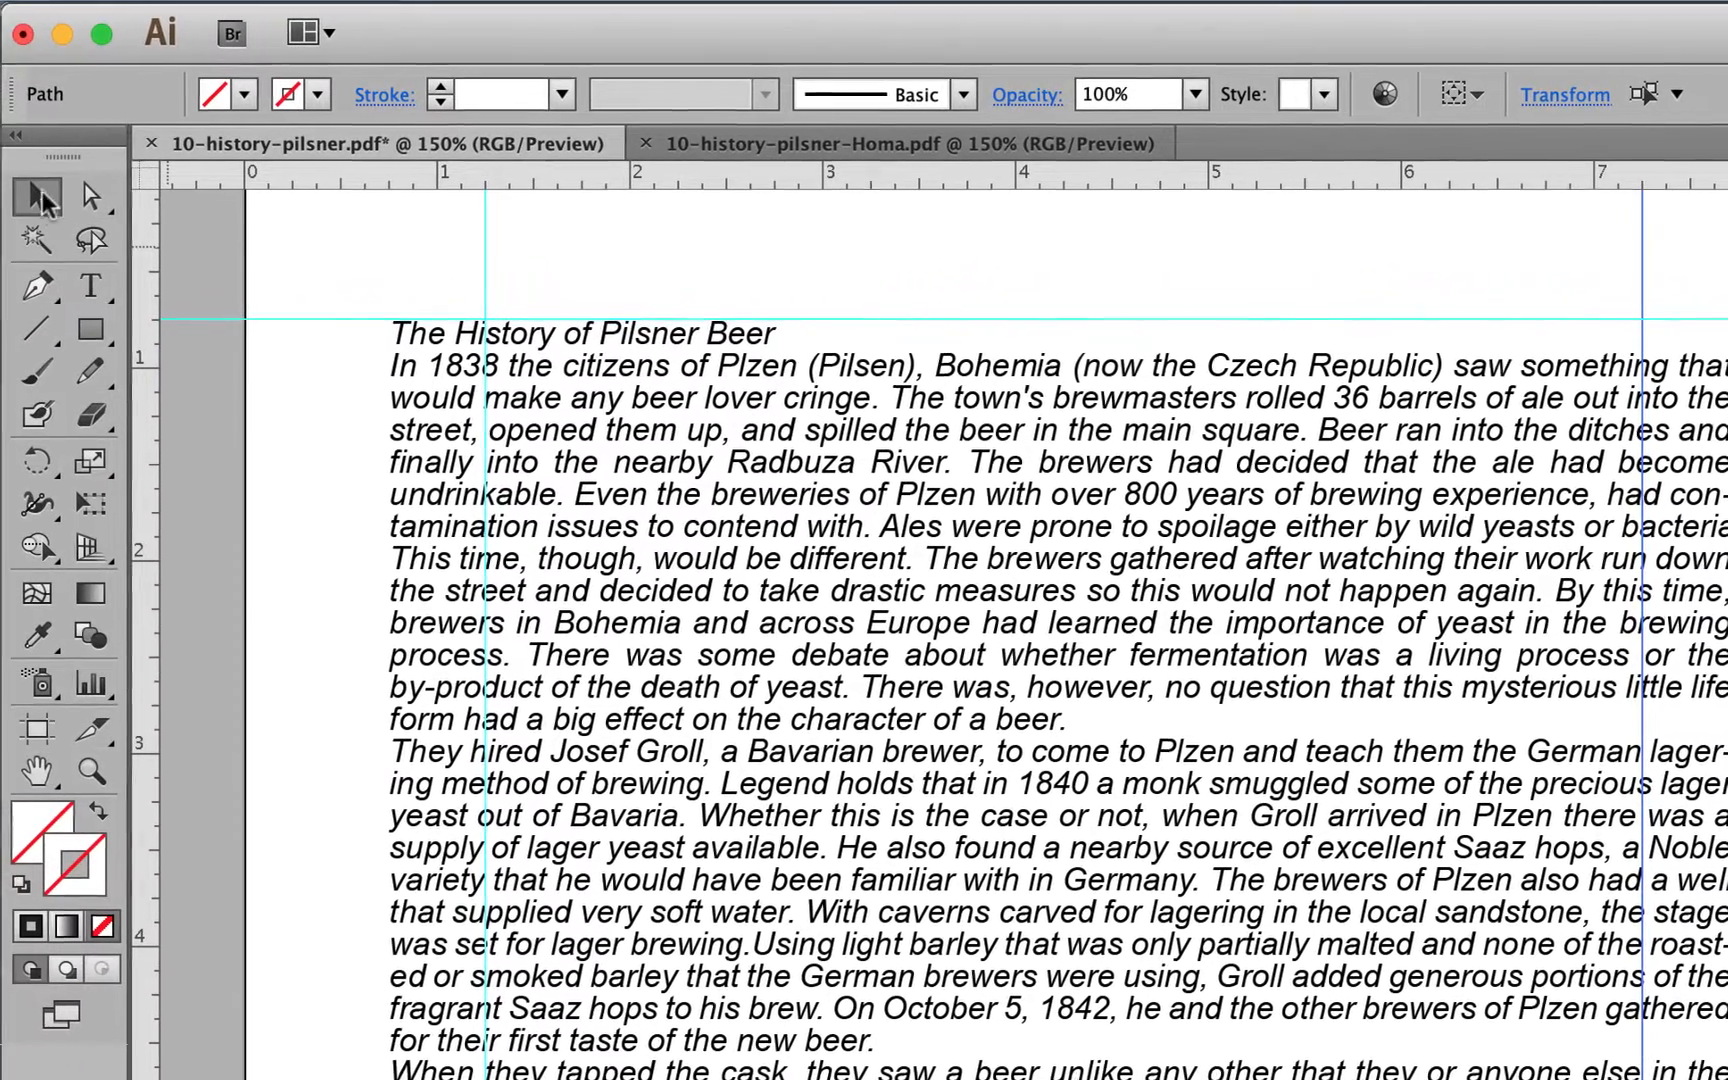
# Select the whole article text block as an object with its bounding box.
pyautogui.click(90, 286)
pyautogui.click(633, 494)
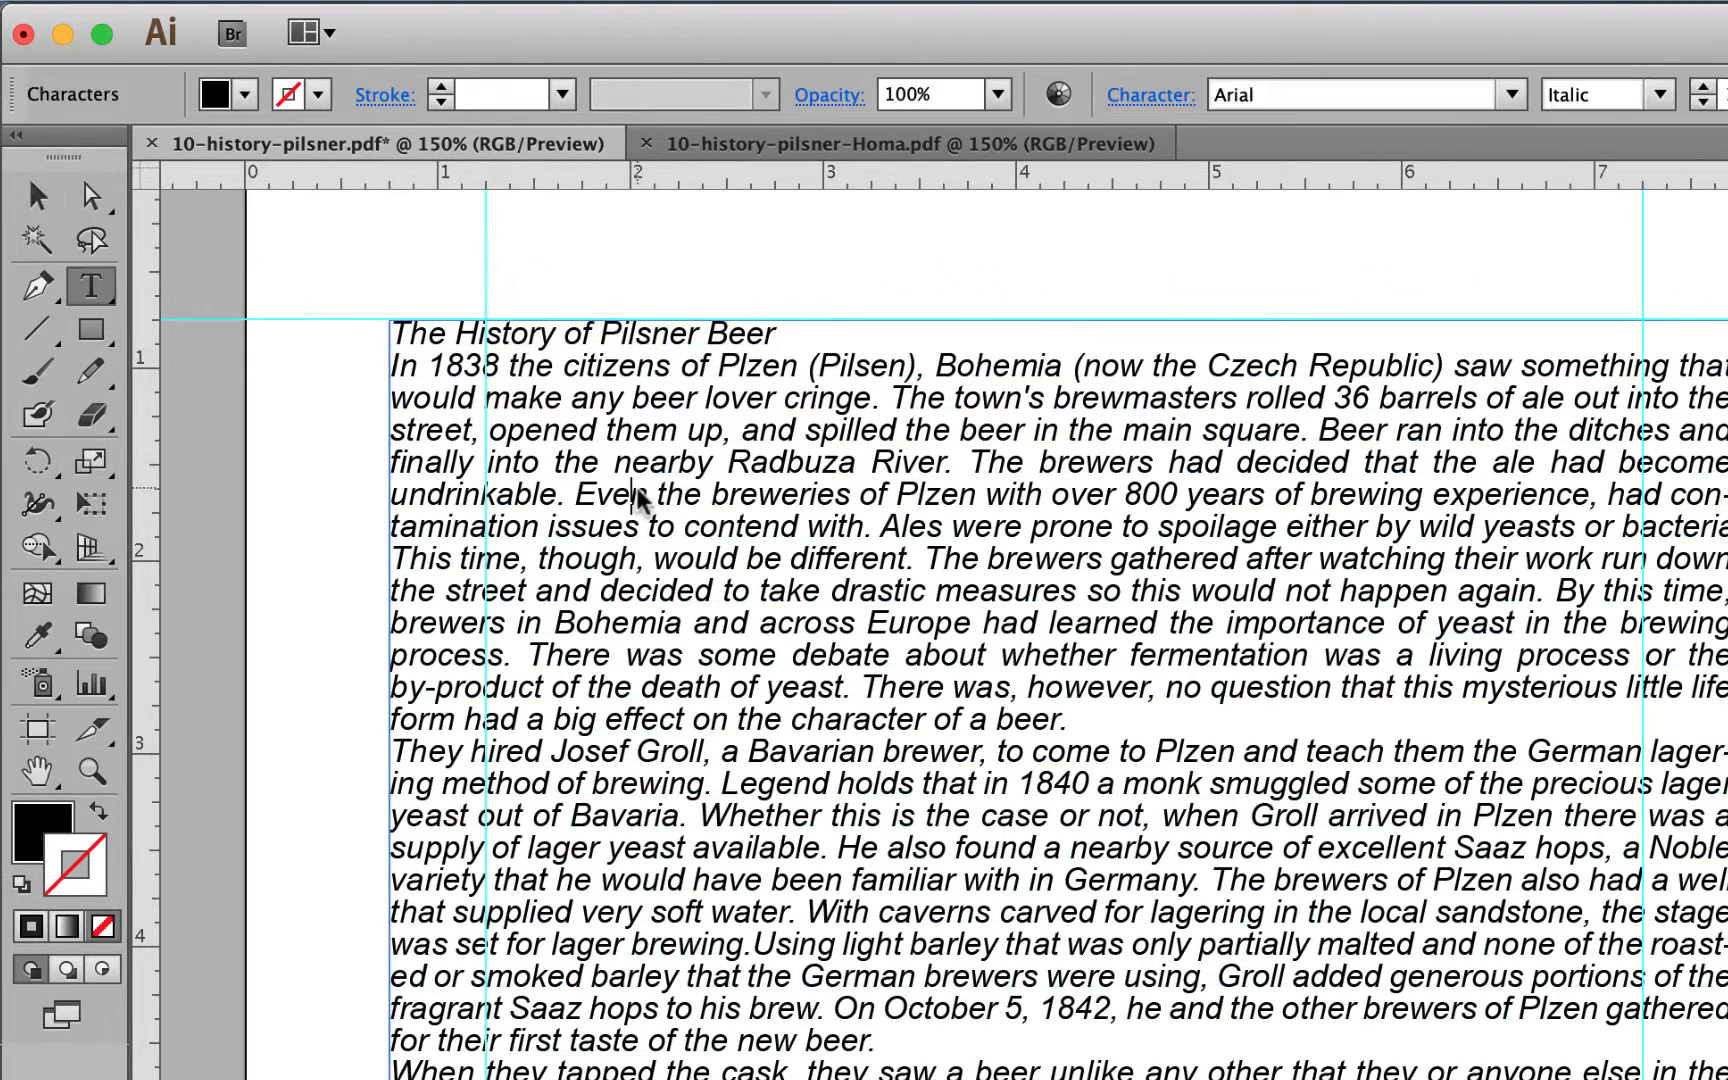
pyautogui.keyDown('shift'); pyautogui.click(735, 527); pyautogui.keyUp('shift')
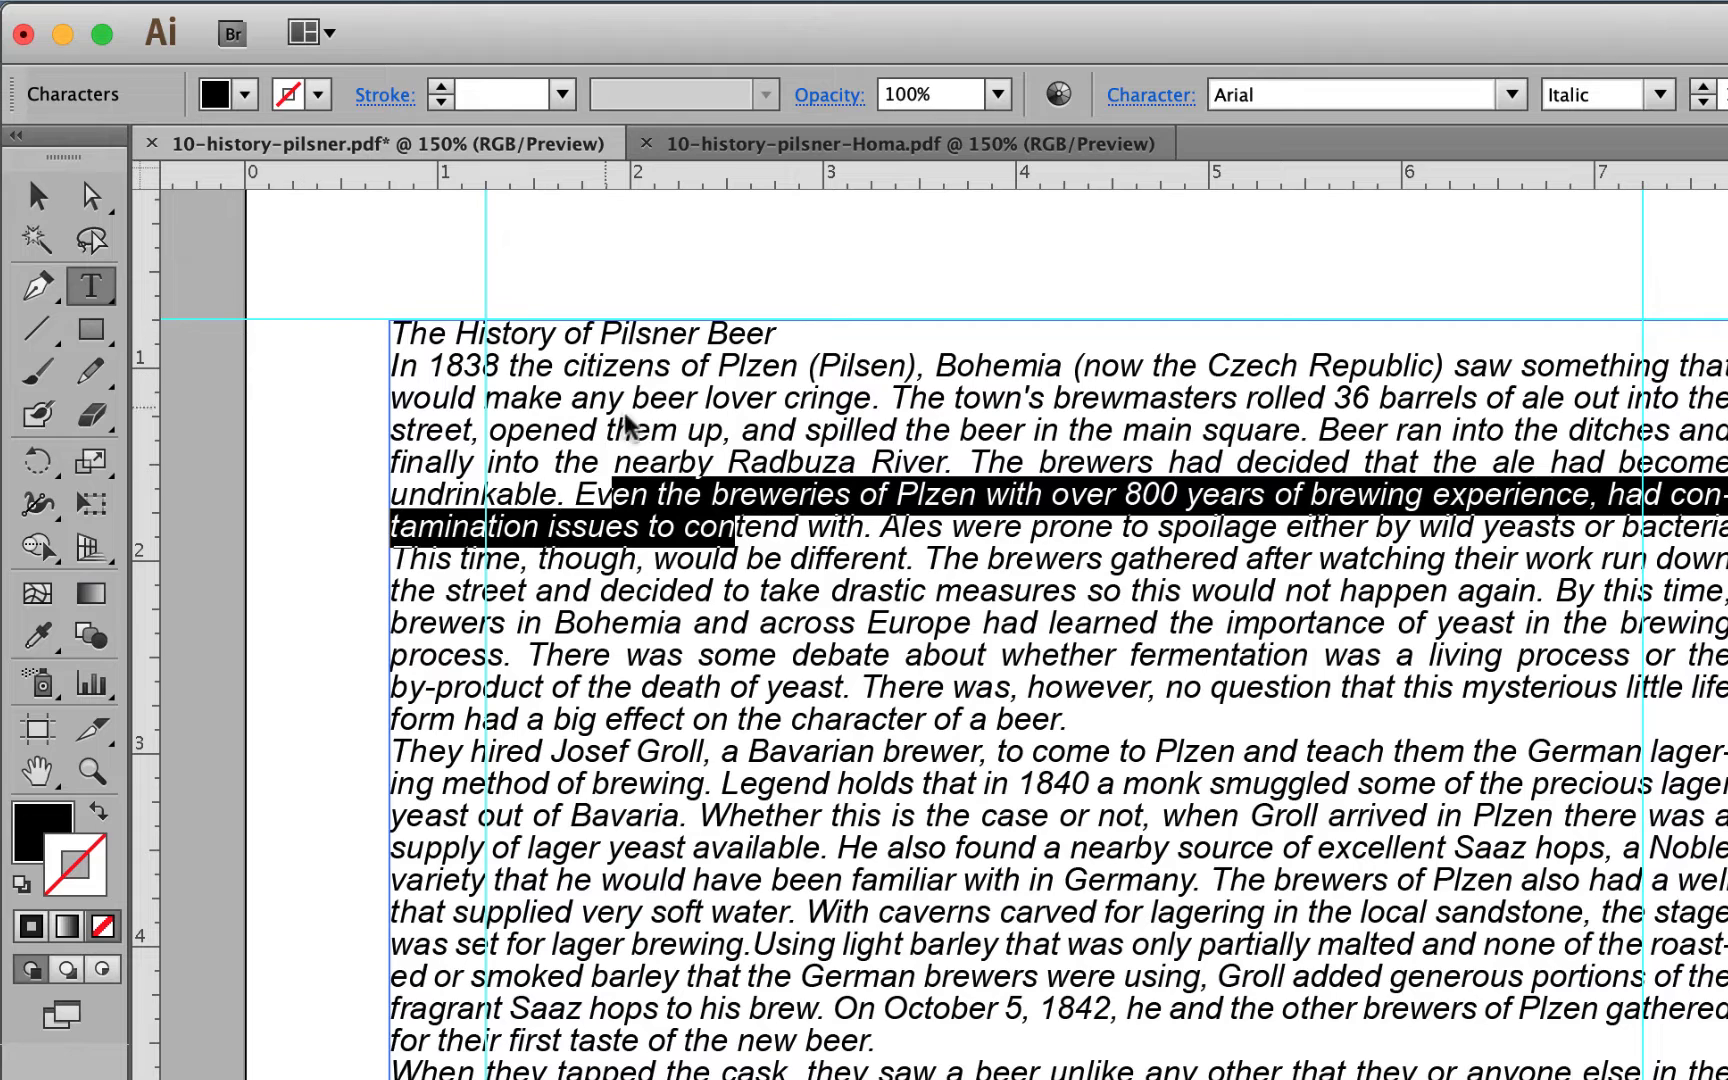
pyautogui.click(42, 198)
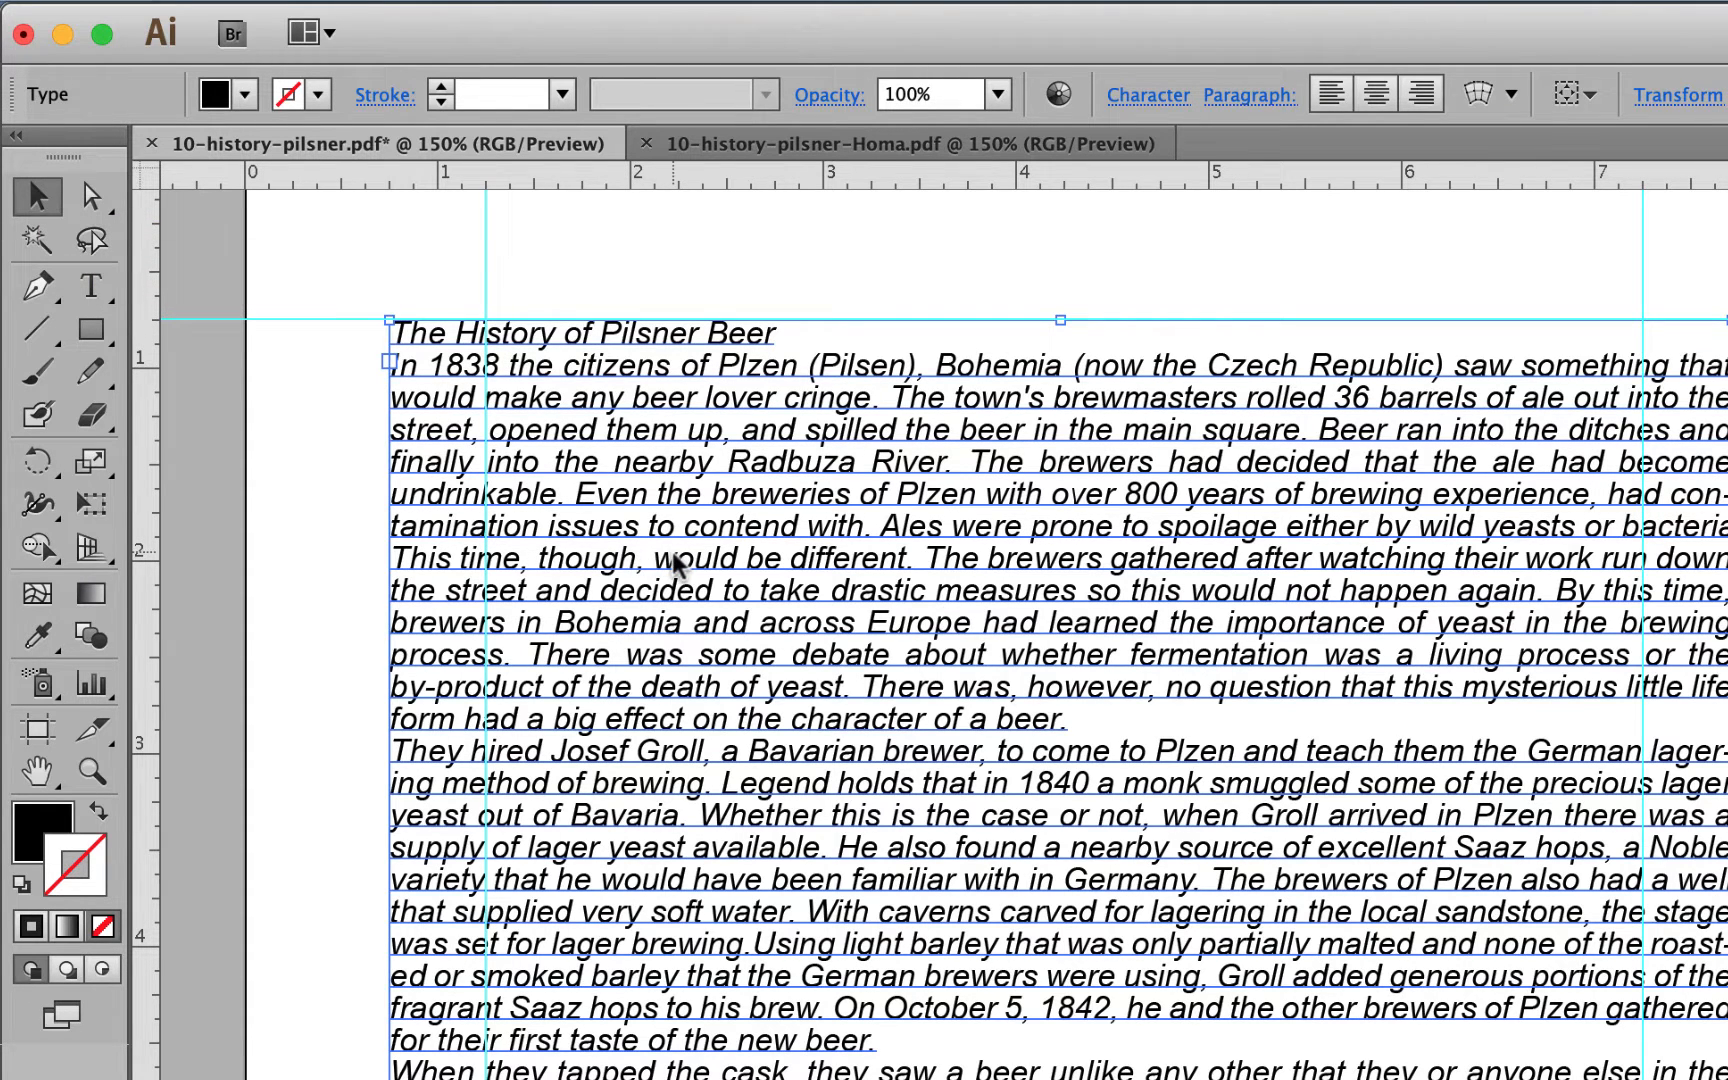
pyautogui.scroll(-5, 676, 565)
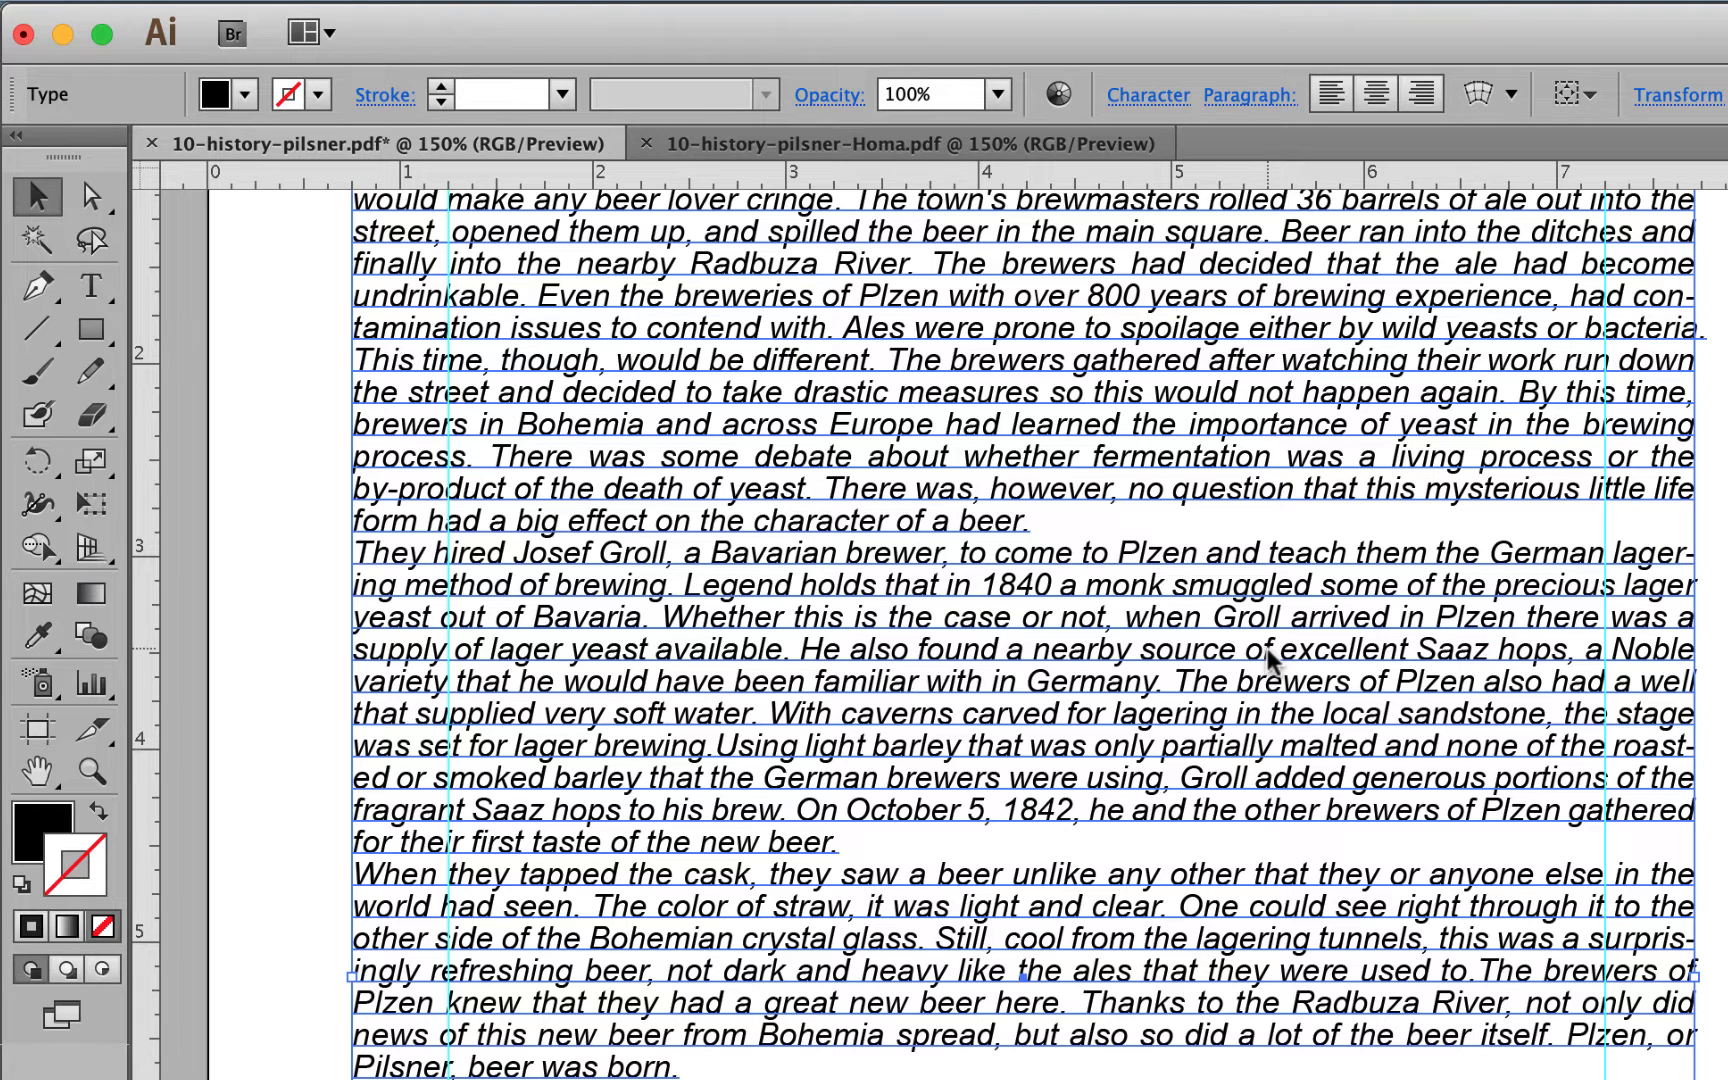
pyautogui.scroll(1, 945, 920)
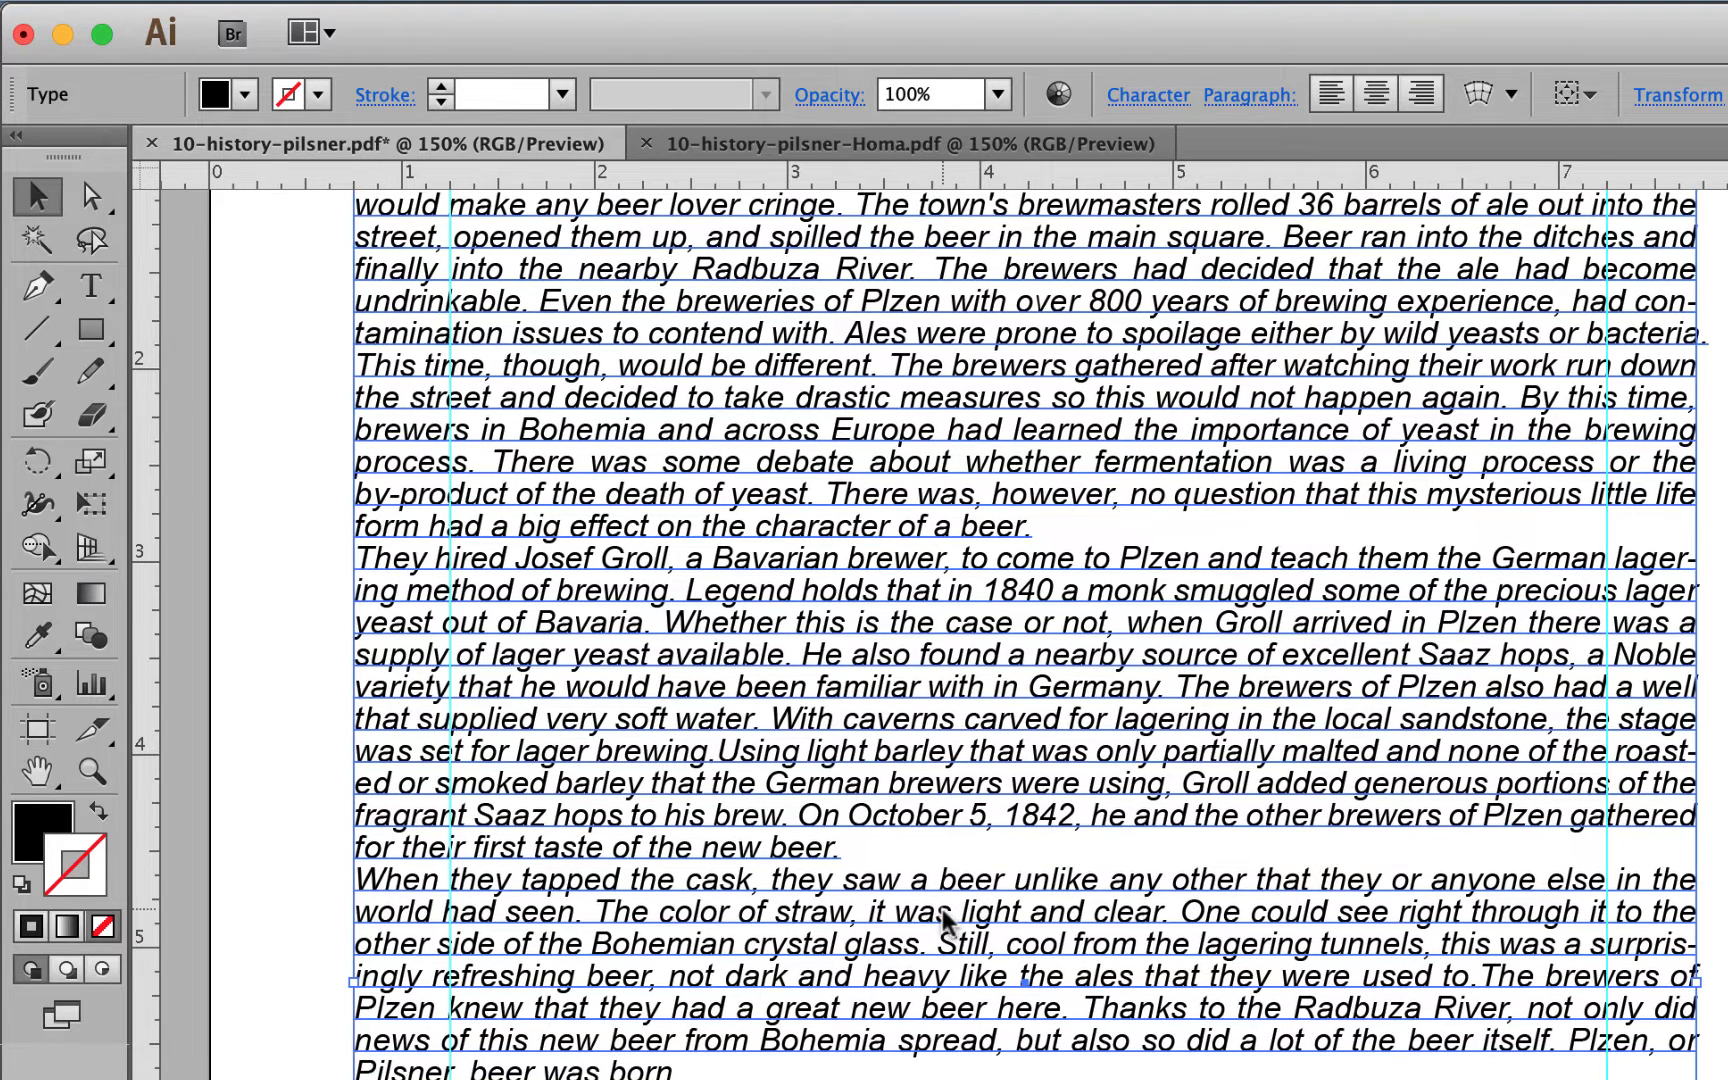
pyautogui.scroll(5, 690, 578)
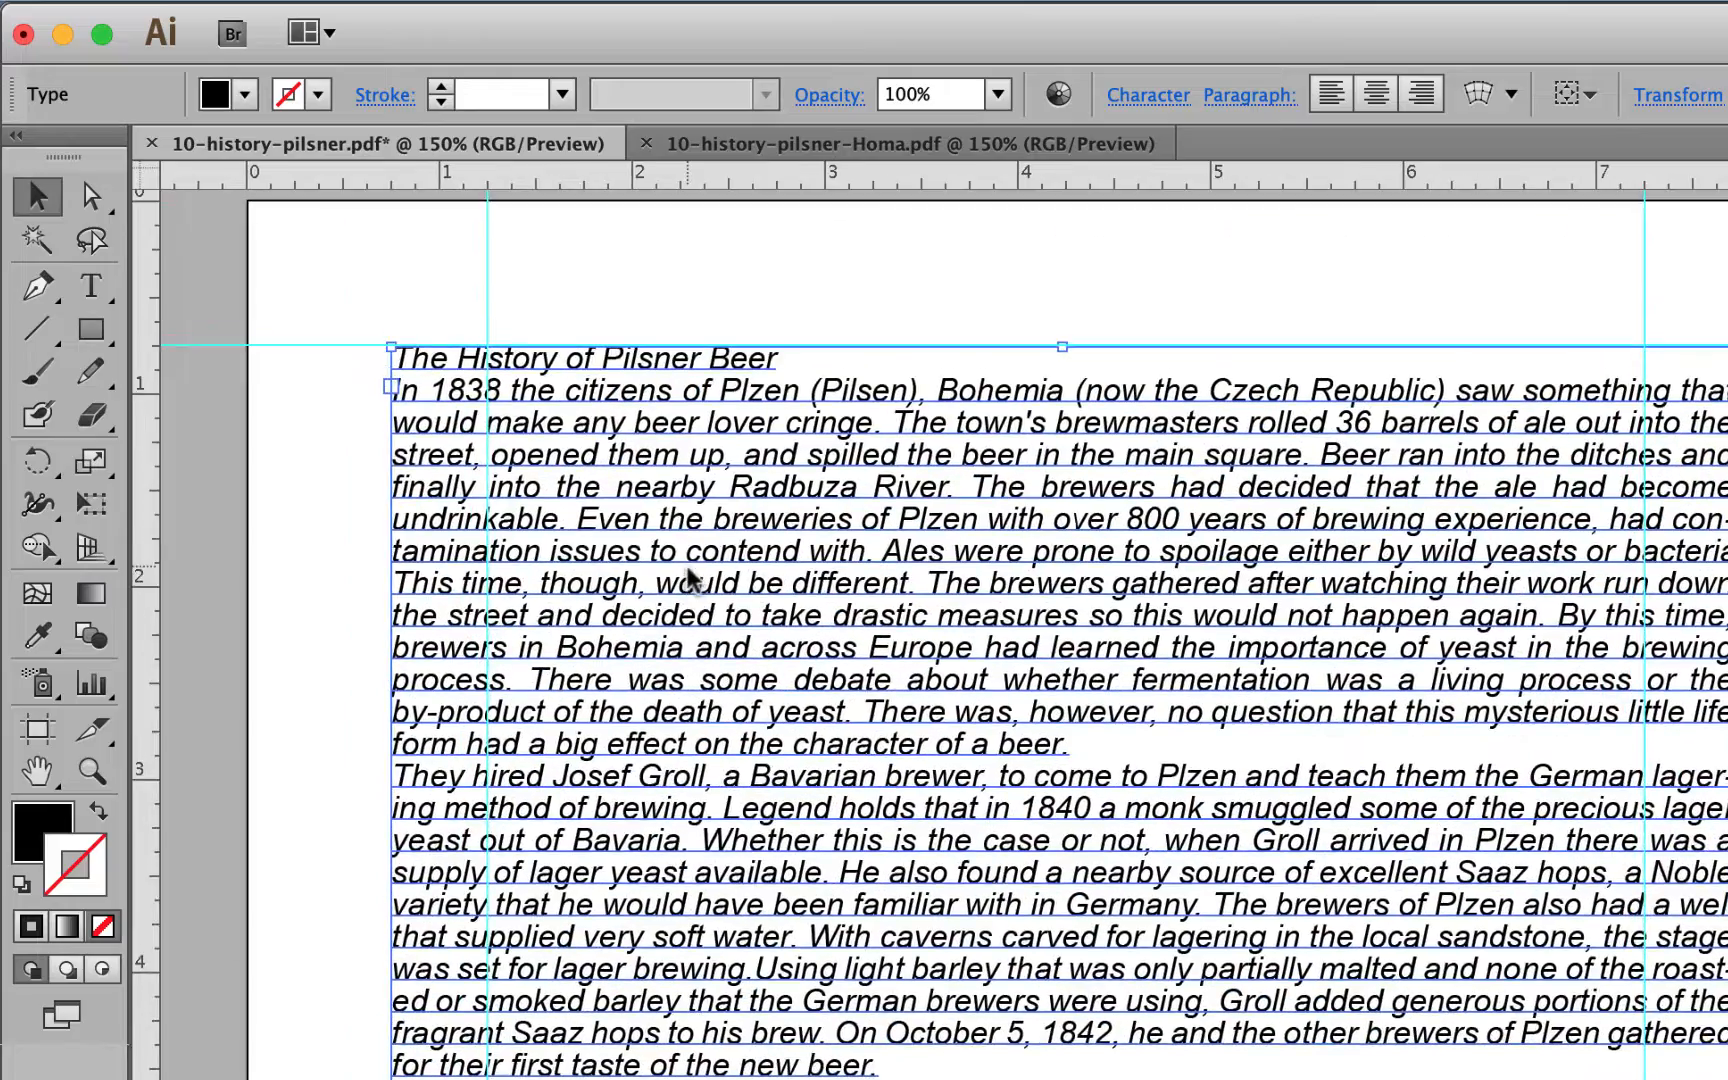
# Narrow the article's text frame so its left and right edges align with the two vertical margin guides.
pyautogui.scroll(-6, 690, 578)
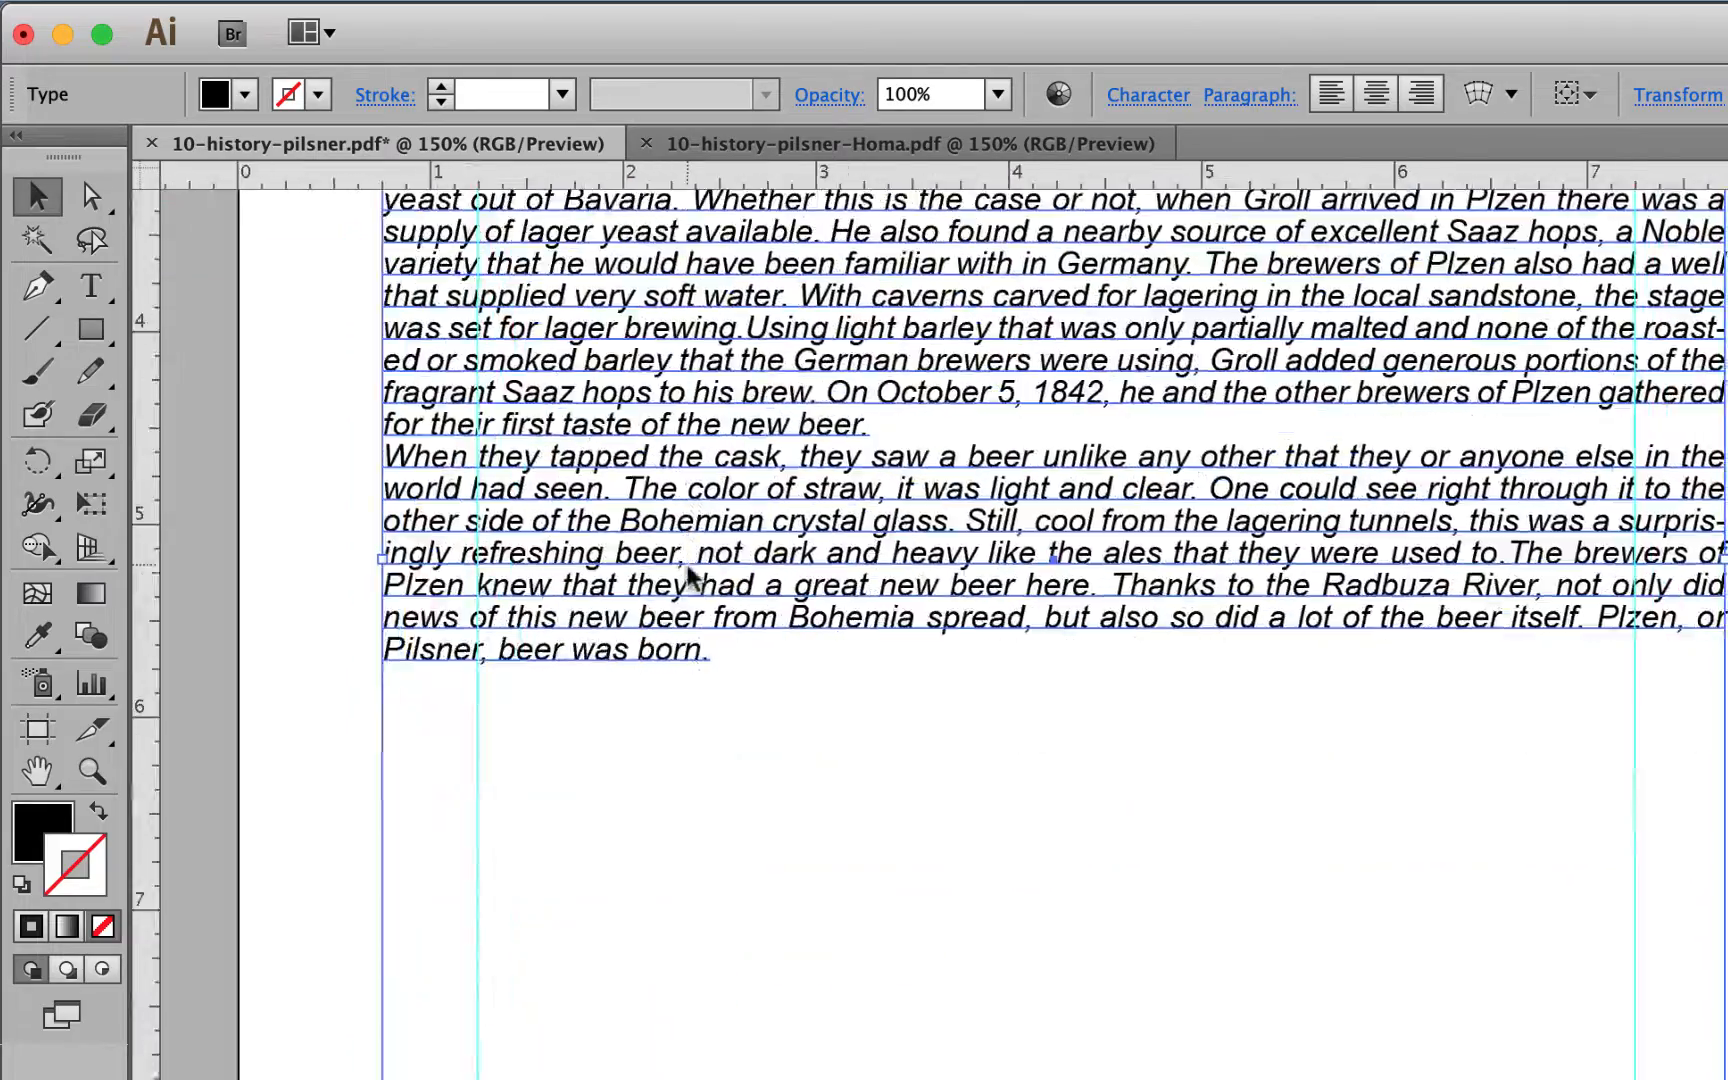
pyautogui.moveTo(381, 565); pyautogui.dragTo(480, 567)
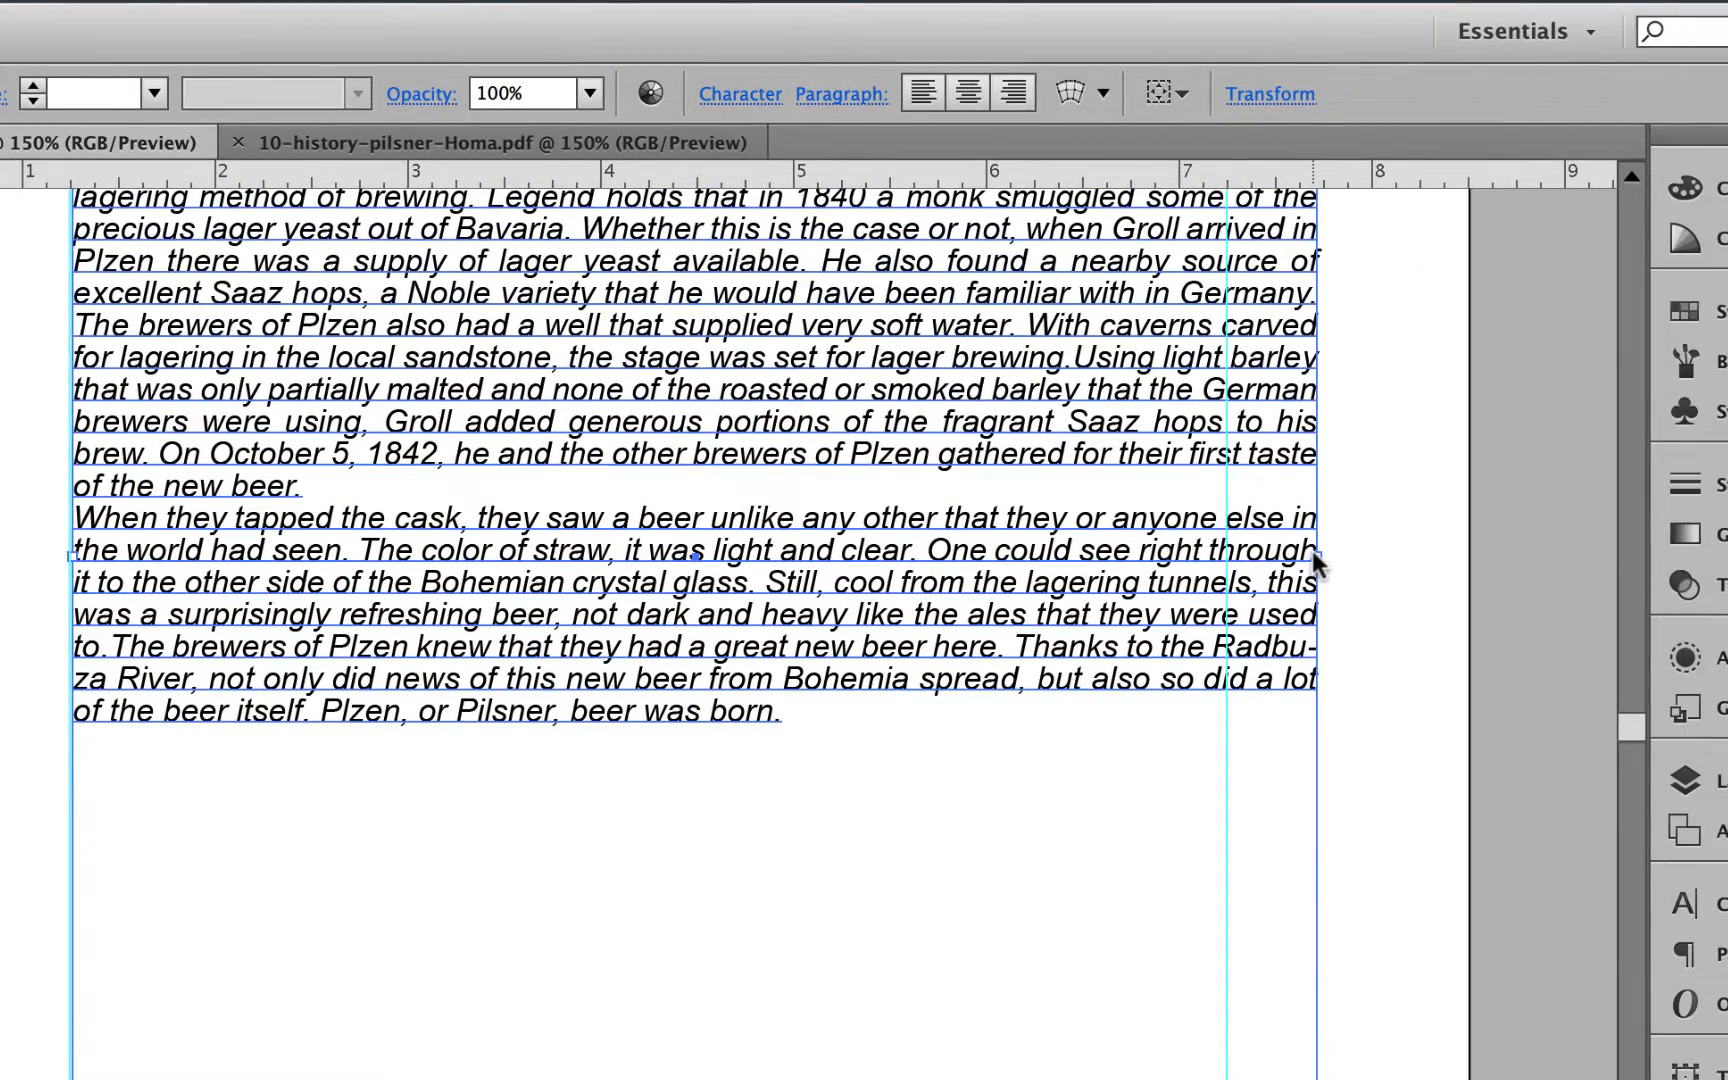
pyautogui.moveTo(1313, 551); pyautogui.dragTo(1225, 574)
pyautogui.scroll(5, 995, 800)
pyautogui.hscroll(-3, 995, 800)
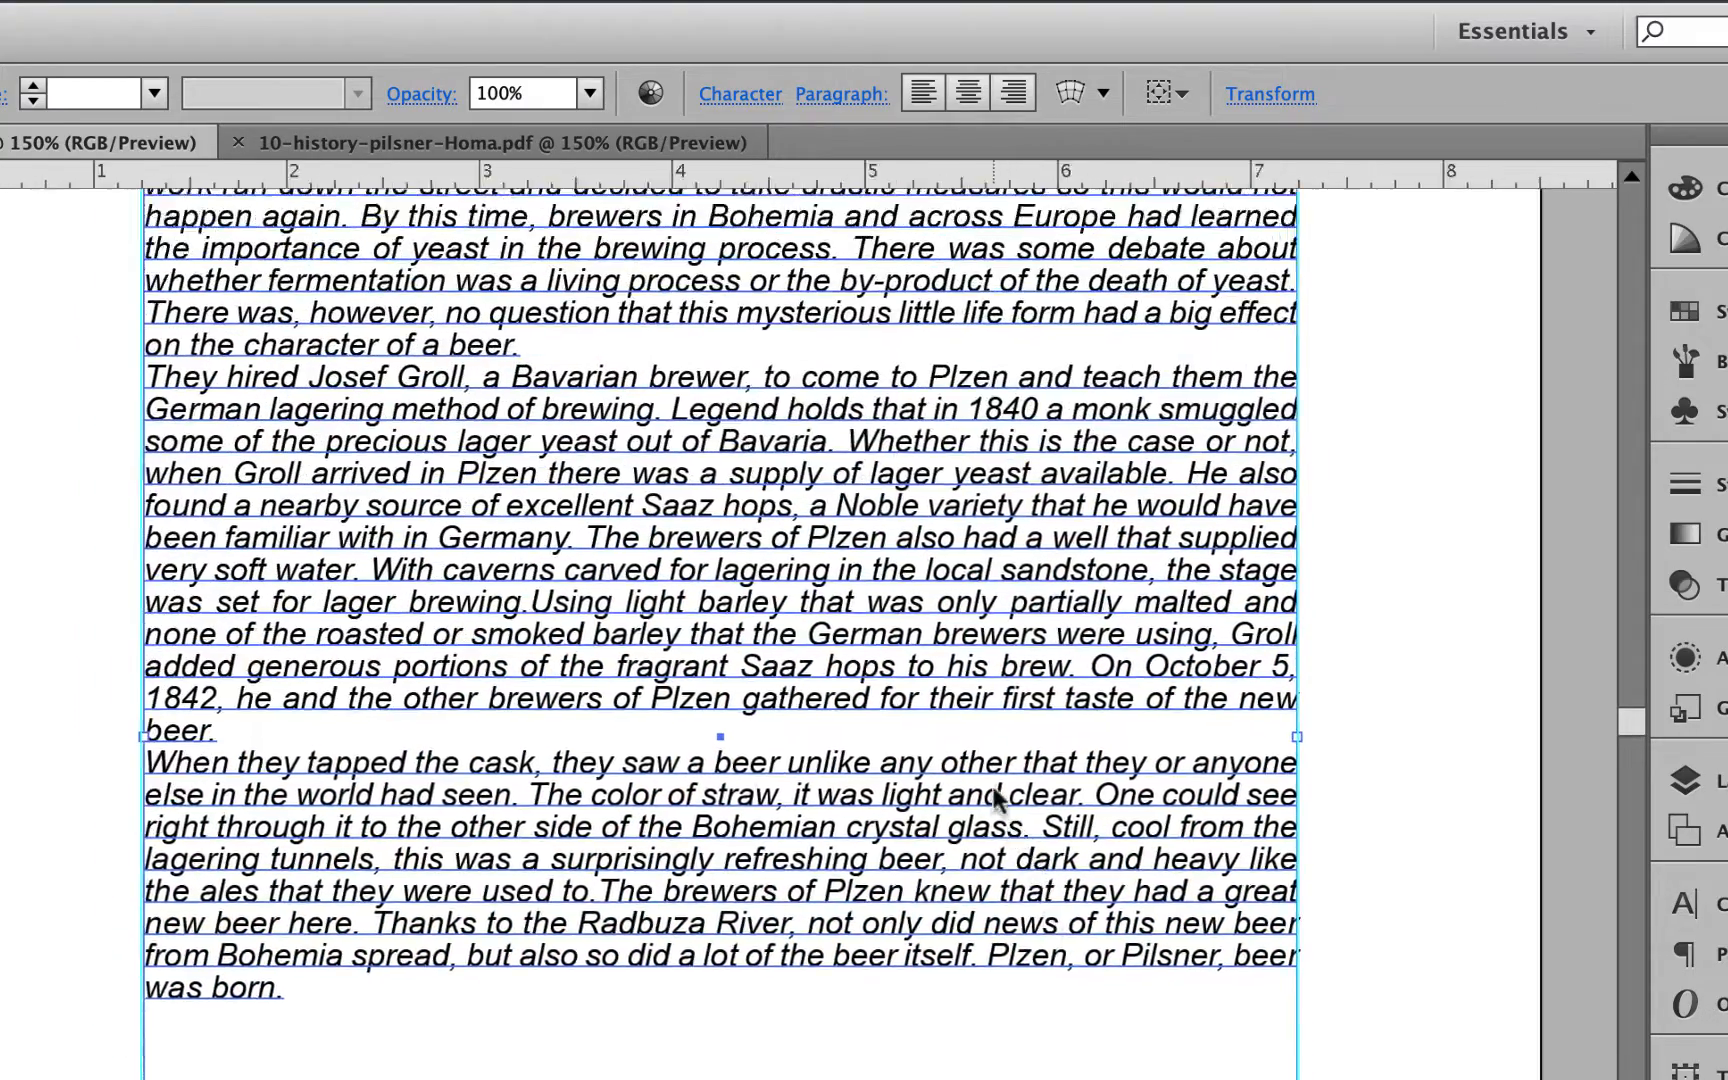
pyautogui.scroll(8, 995, 800)
pyautogui.hscroll(-3, 995, 800)
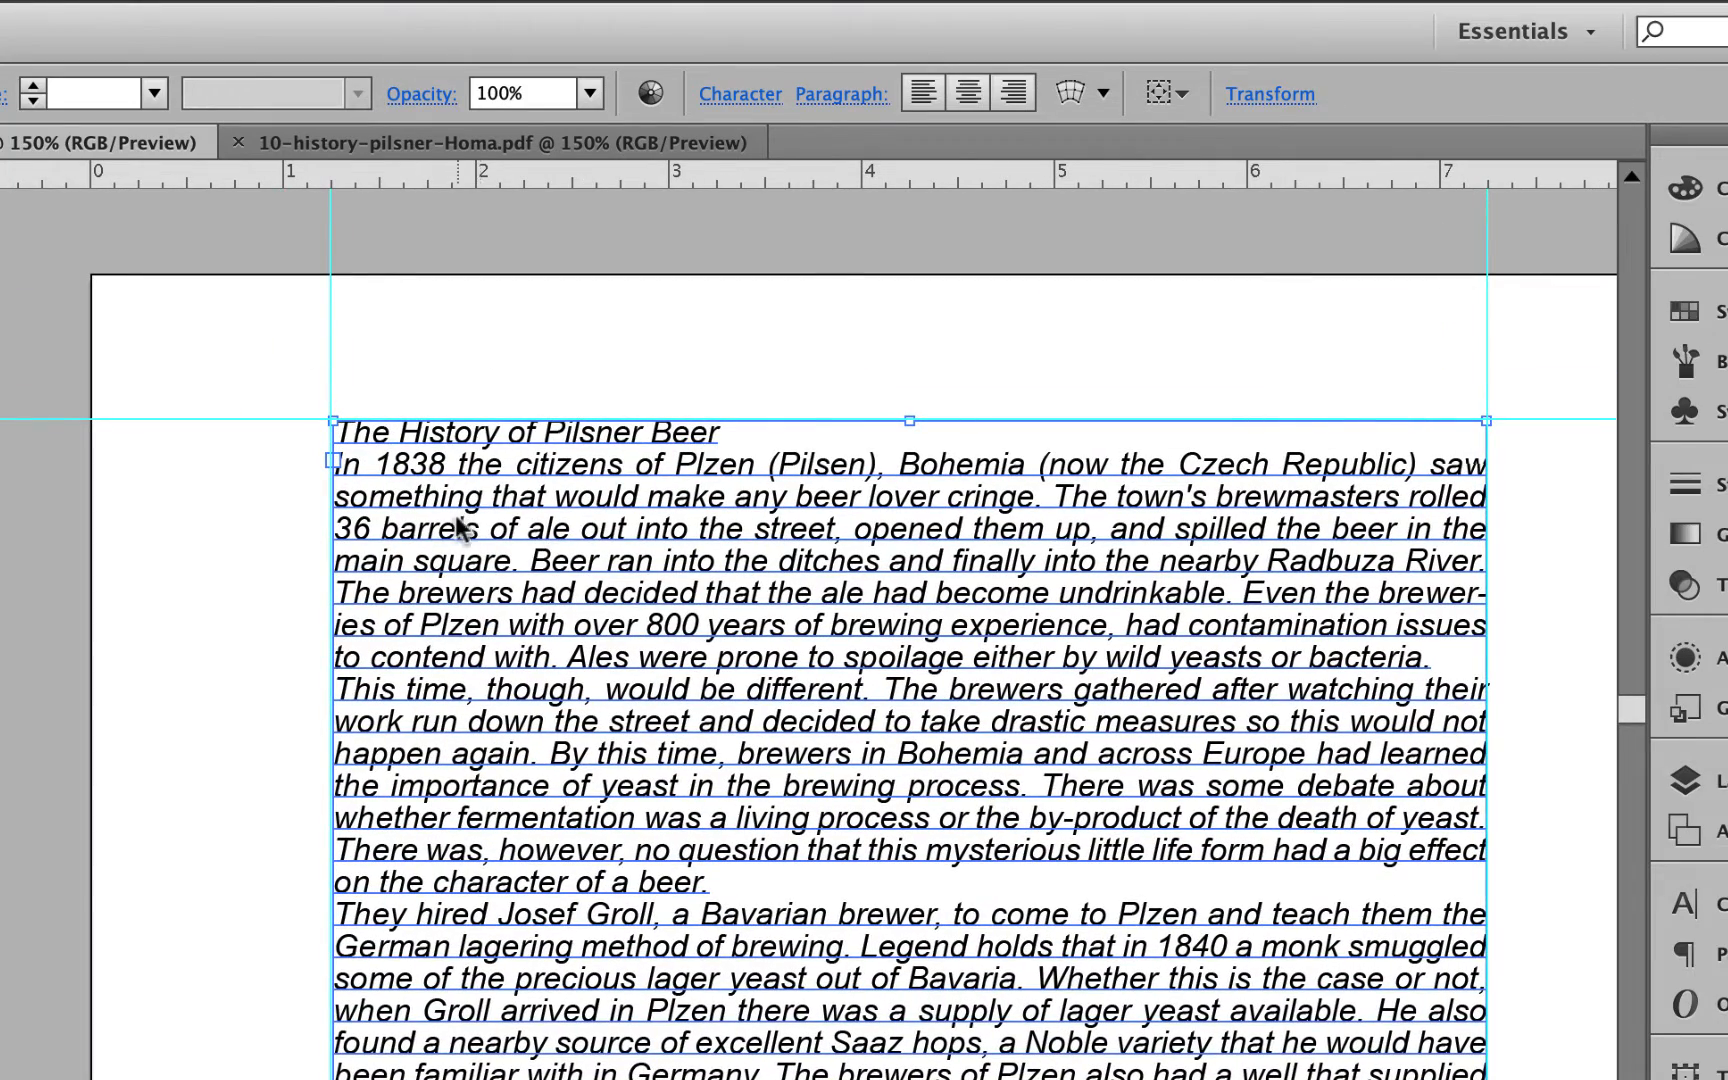
pyautogui.hscroll(1, 1334, 652)
pyautogui.hscroll(5, 1333, 650)
pyautogui.scroll(-1, 1333, 650)
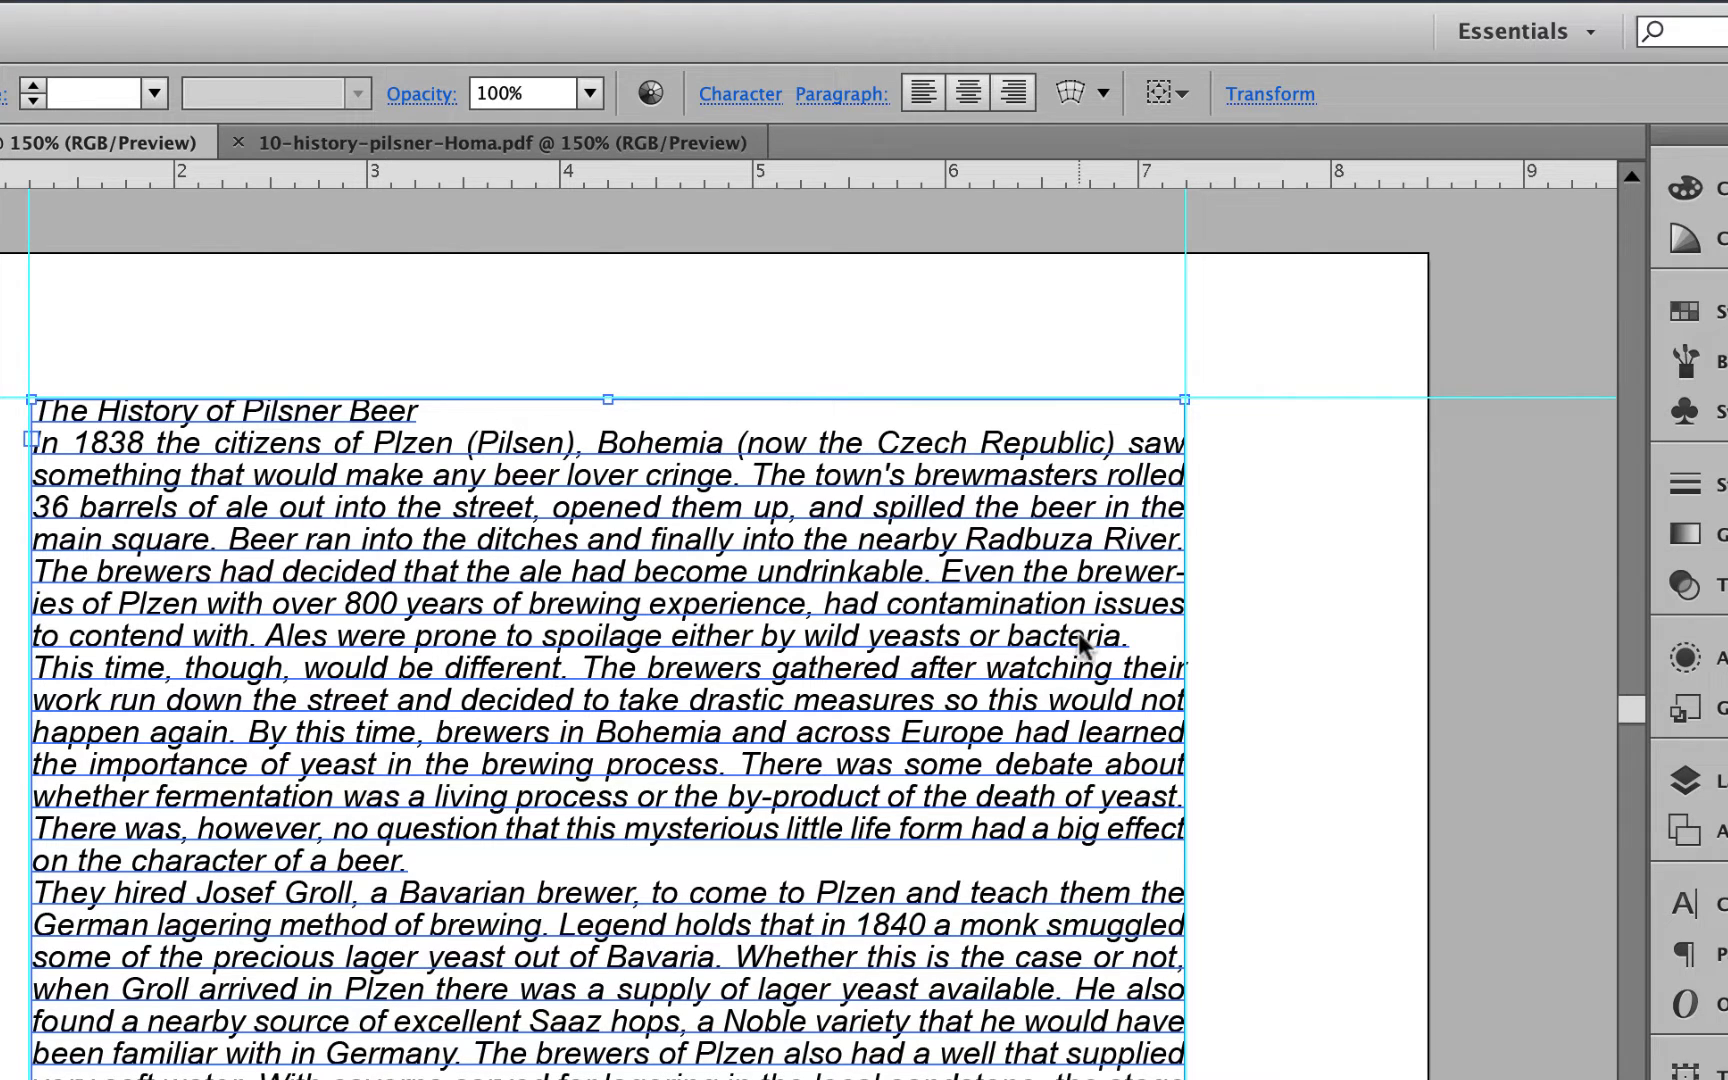
# Show the Character and Paragraph settings and left-align the whole article text.
pyautogui.click(732, 90)
pyautogui.click(732, 90)
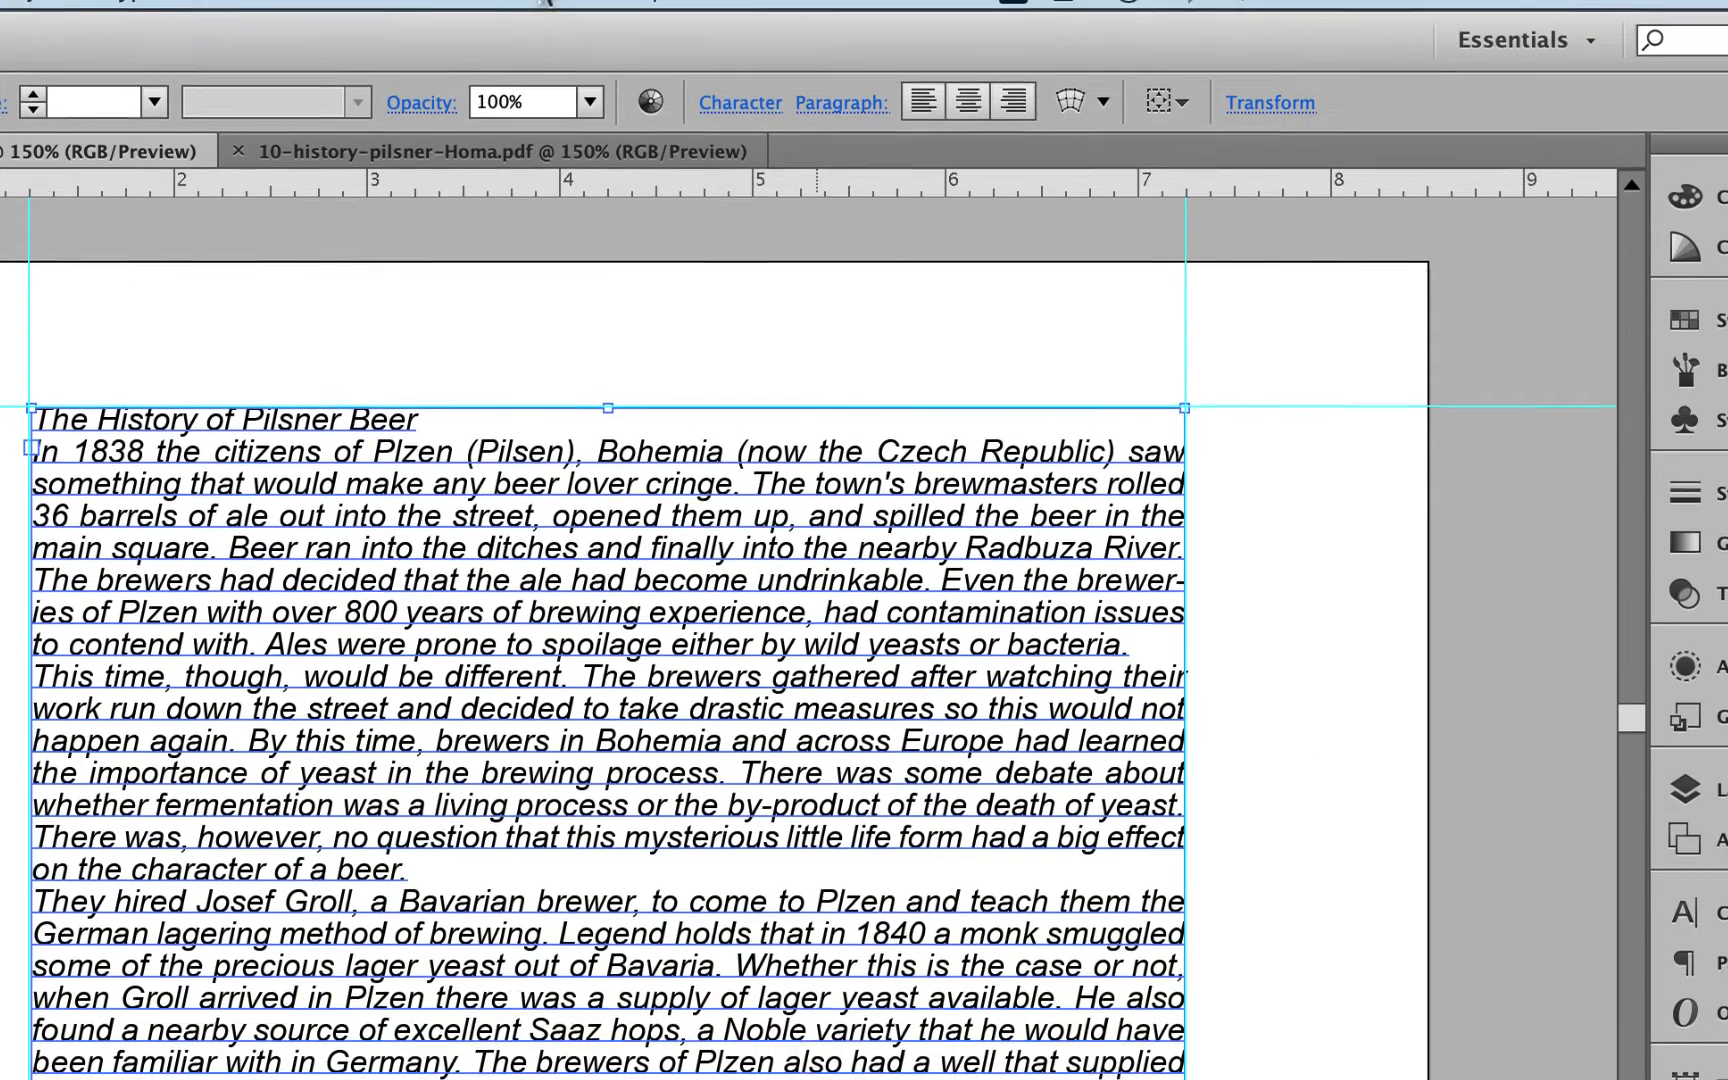
pyautogui.click(540, 12)
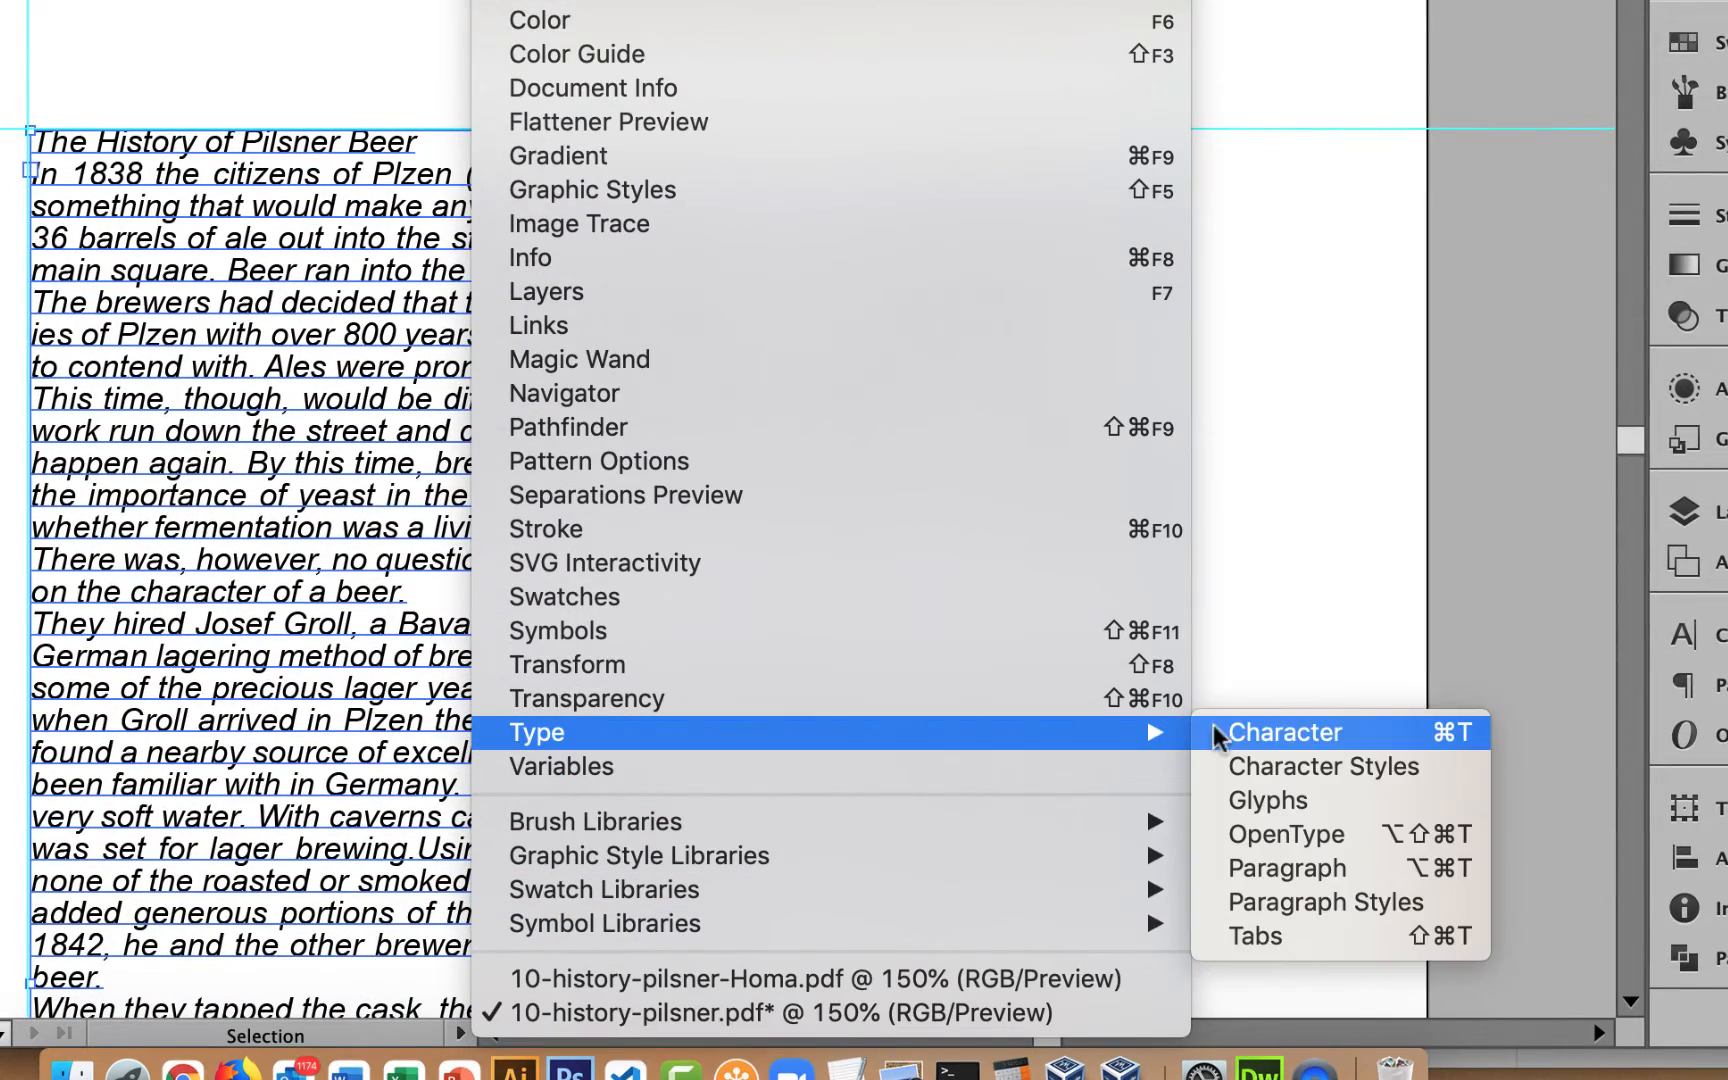
pyautogui.click(1280, 731)
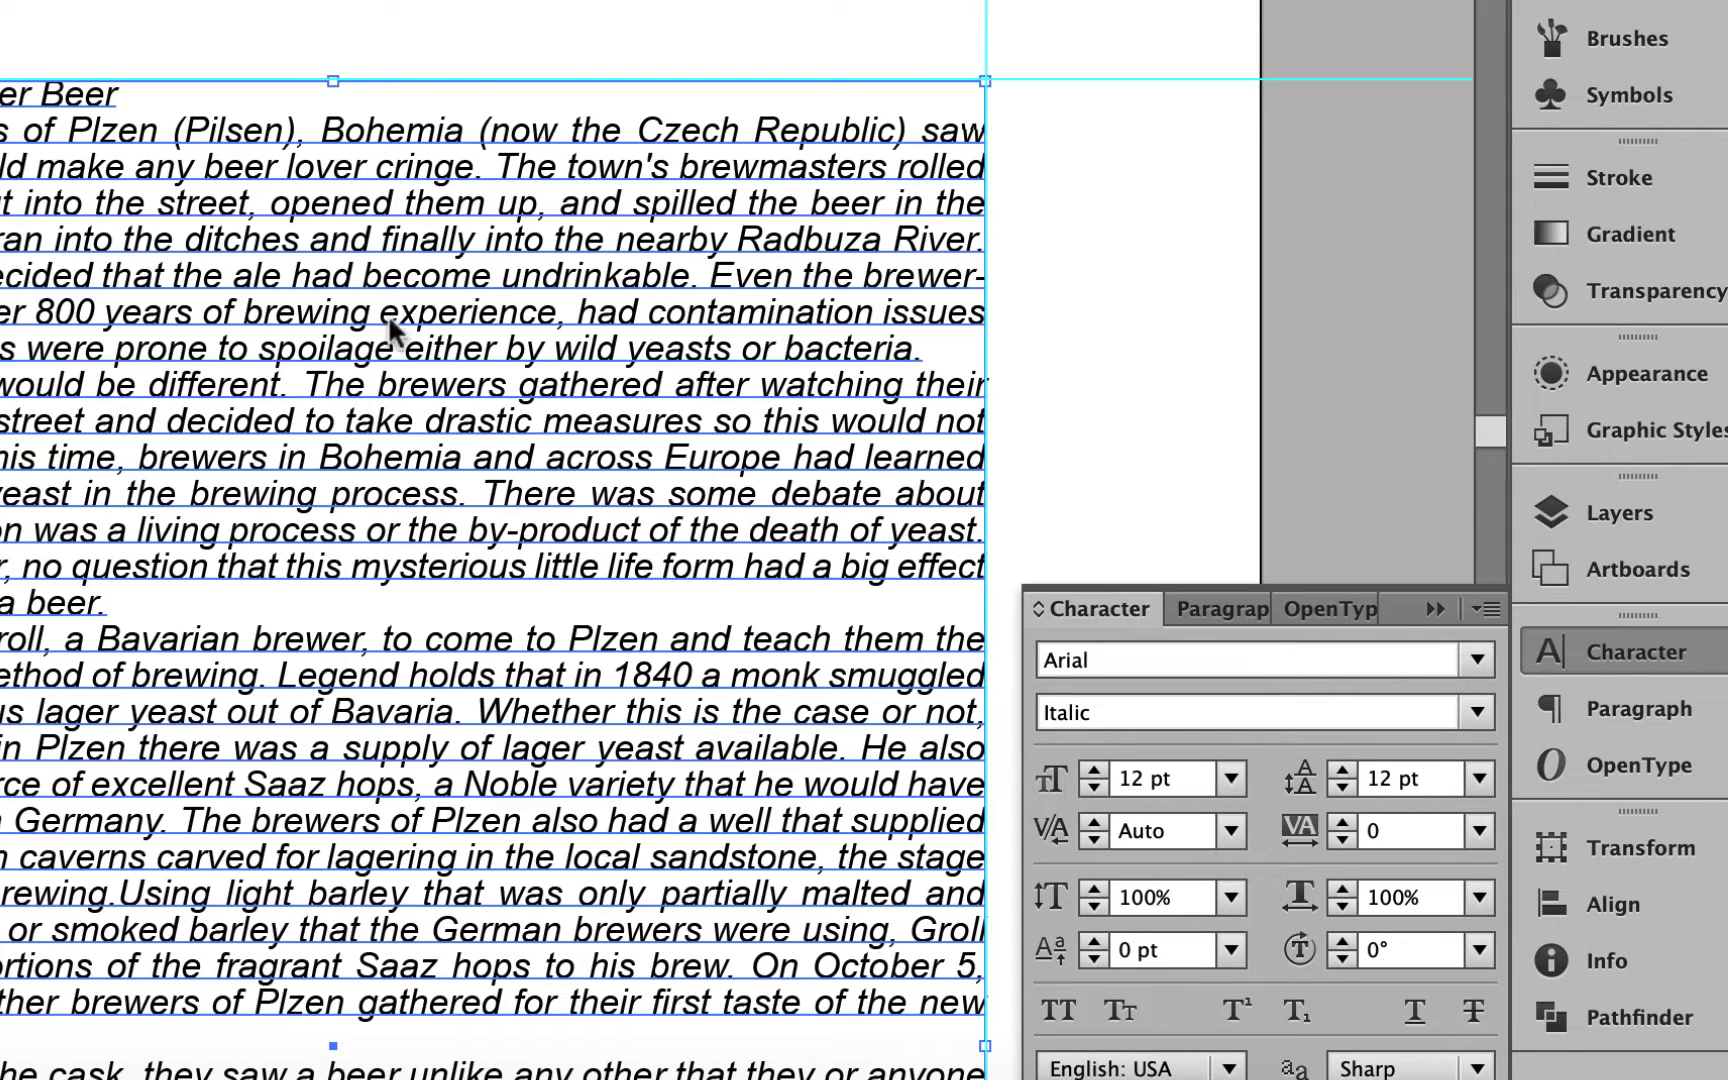
pyautogui.click(1205, 604)
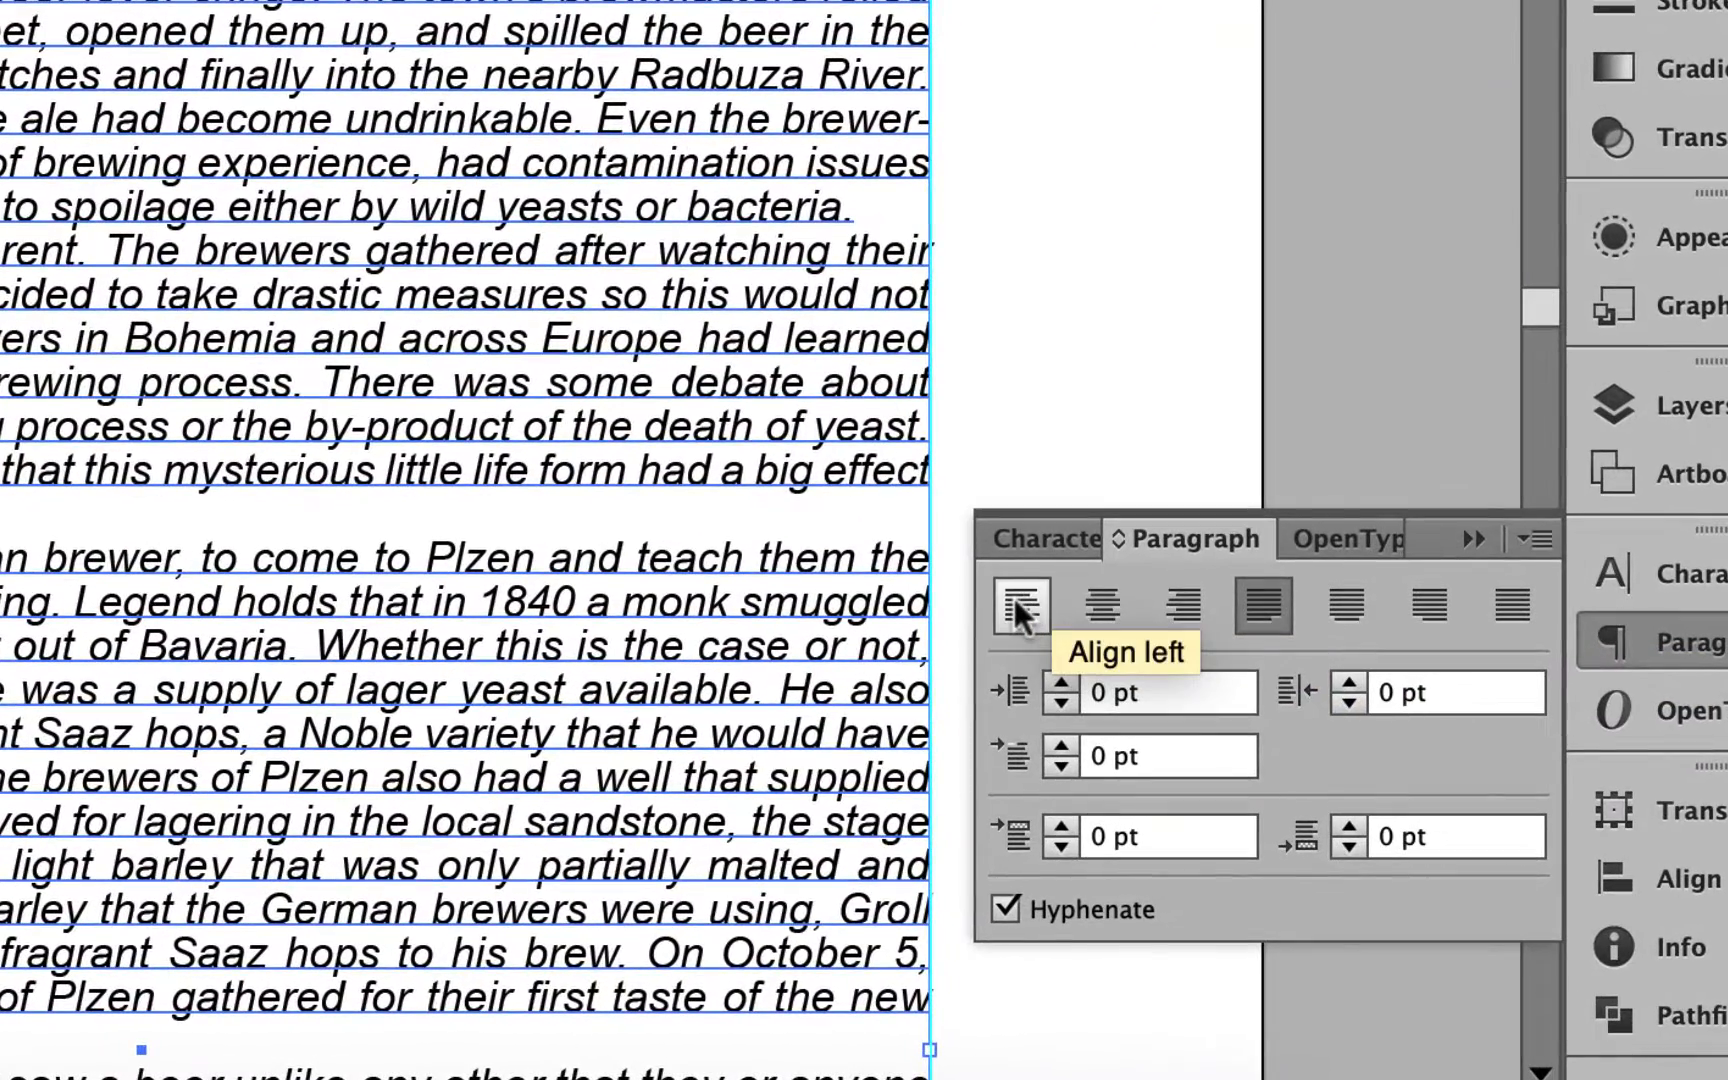
pyautogui.click(1018, 603)
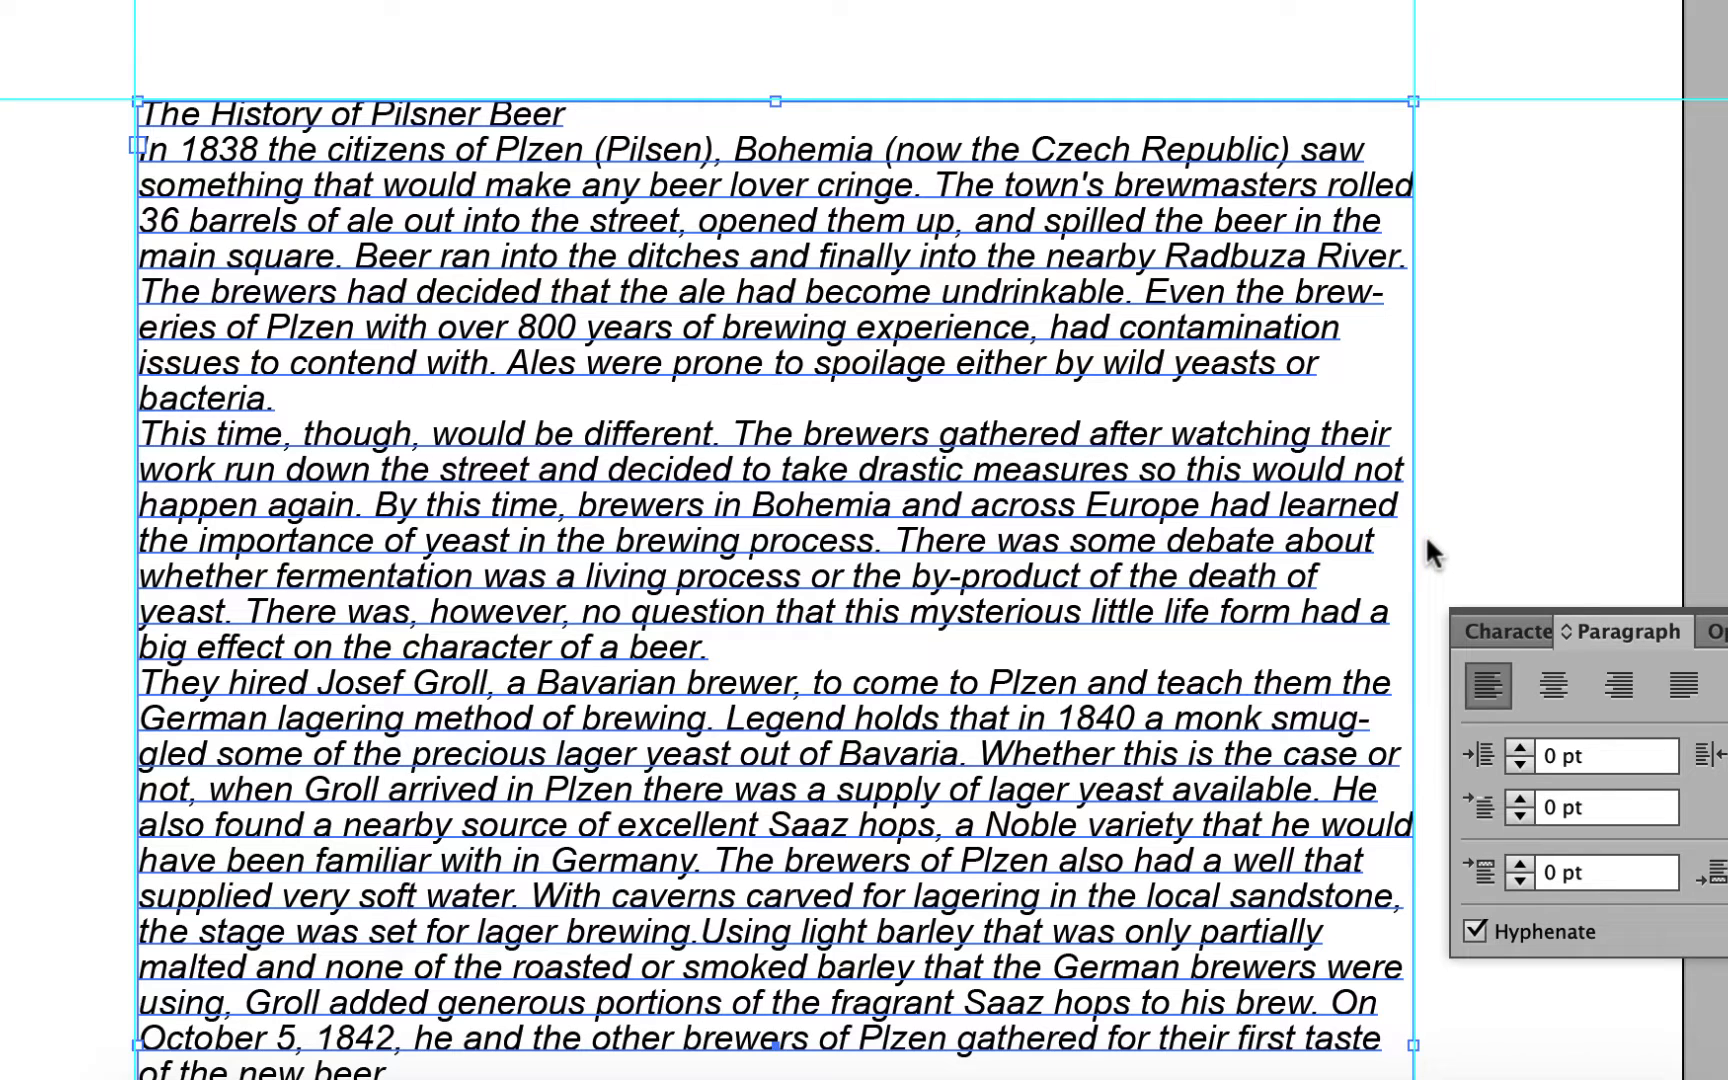
# Set the font style of the whole article to Regular and deselect the text block.
pyautogui.click(1482, 624)
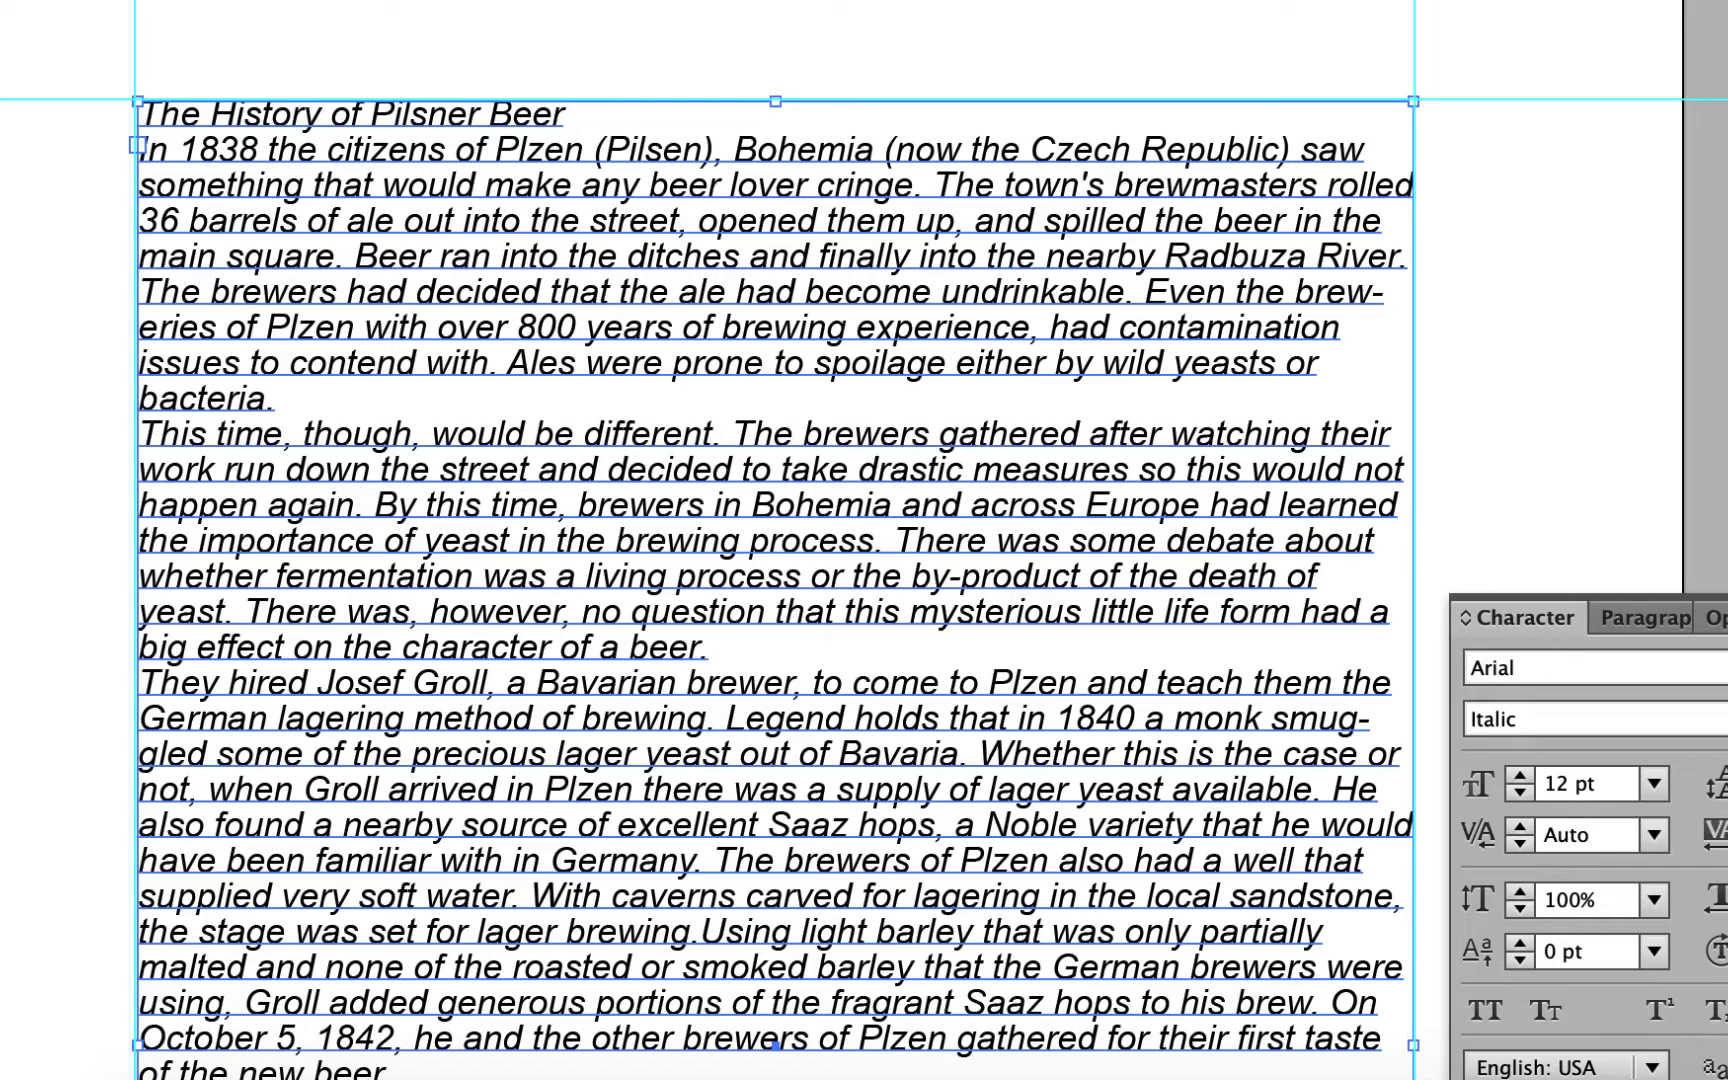
pyautogui.click(1714, 707)
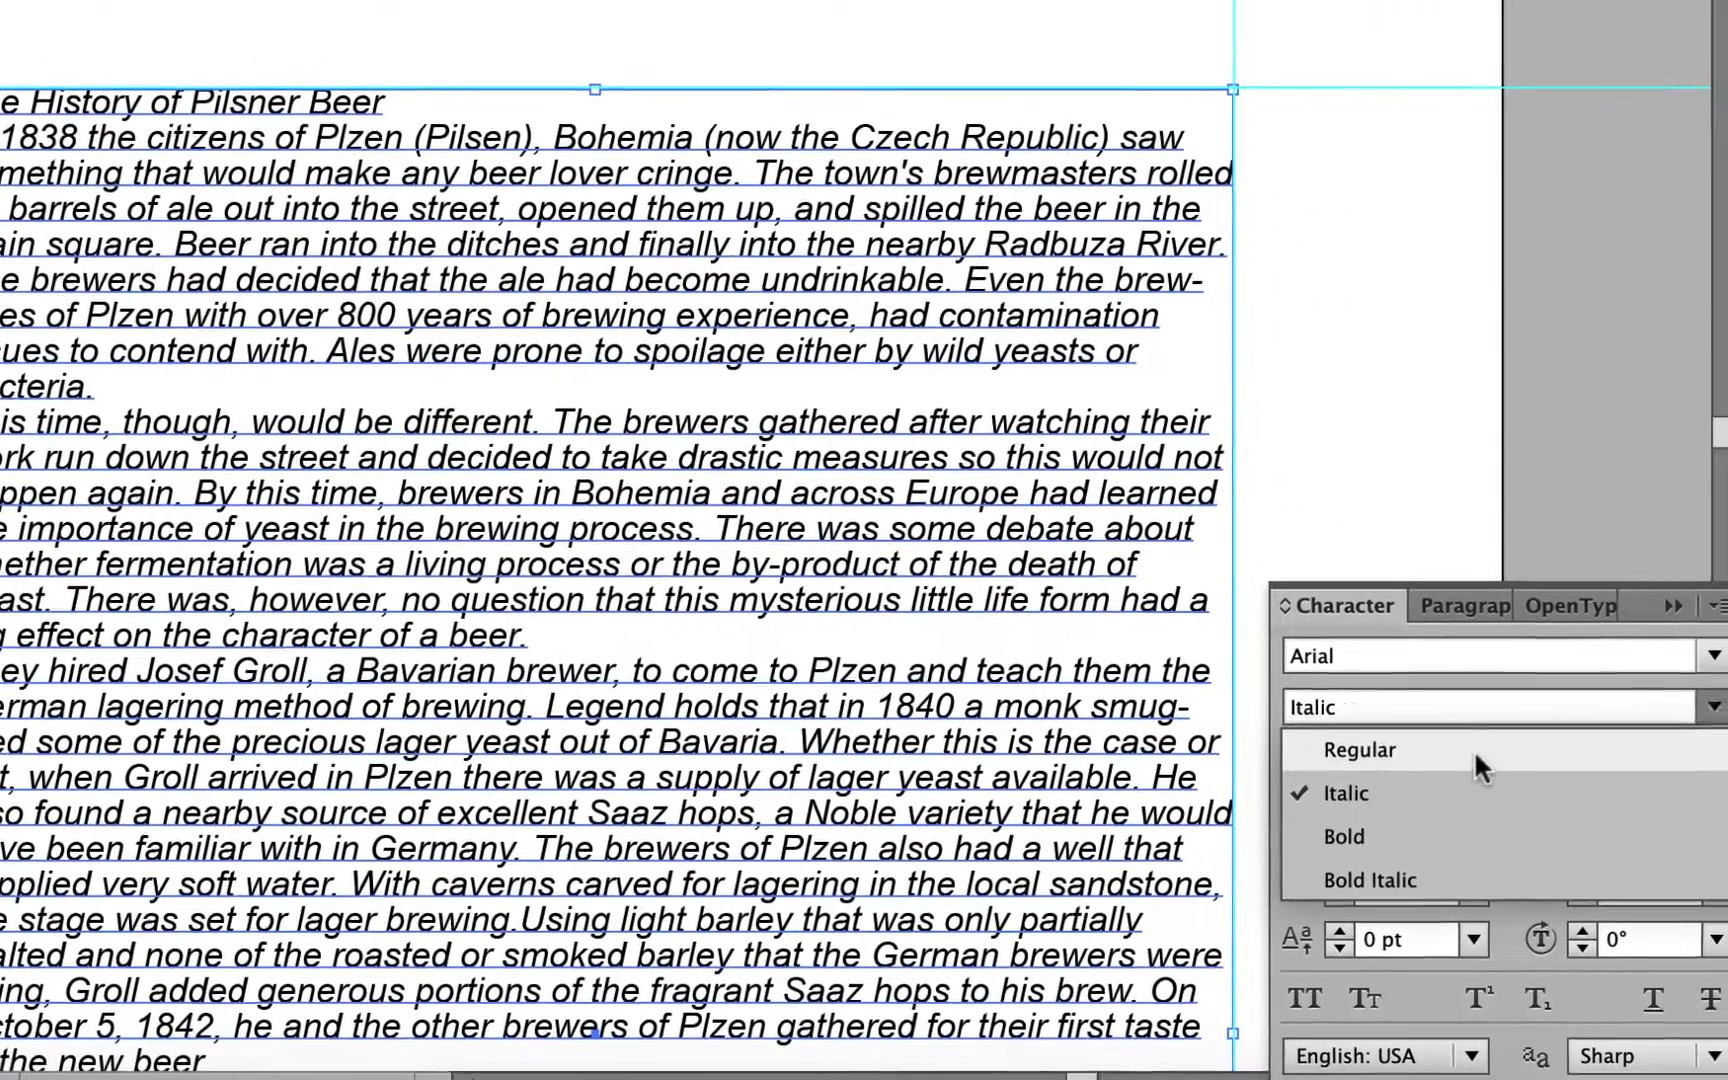
pyautogui.click(1476, 757)
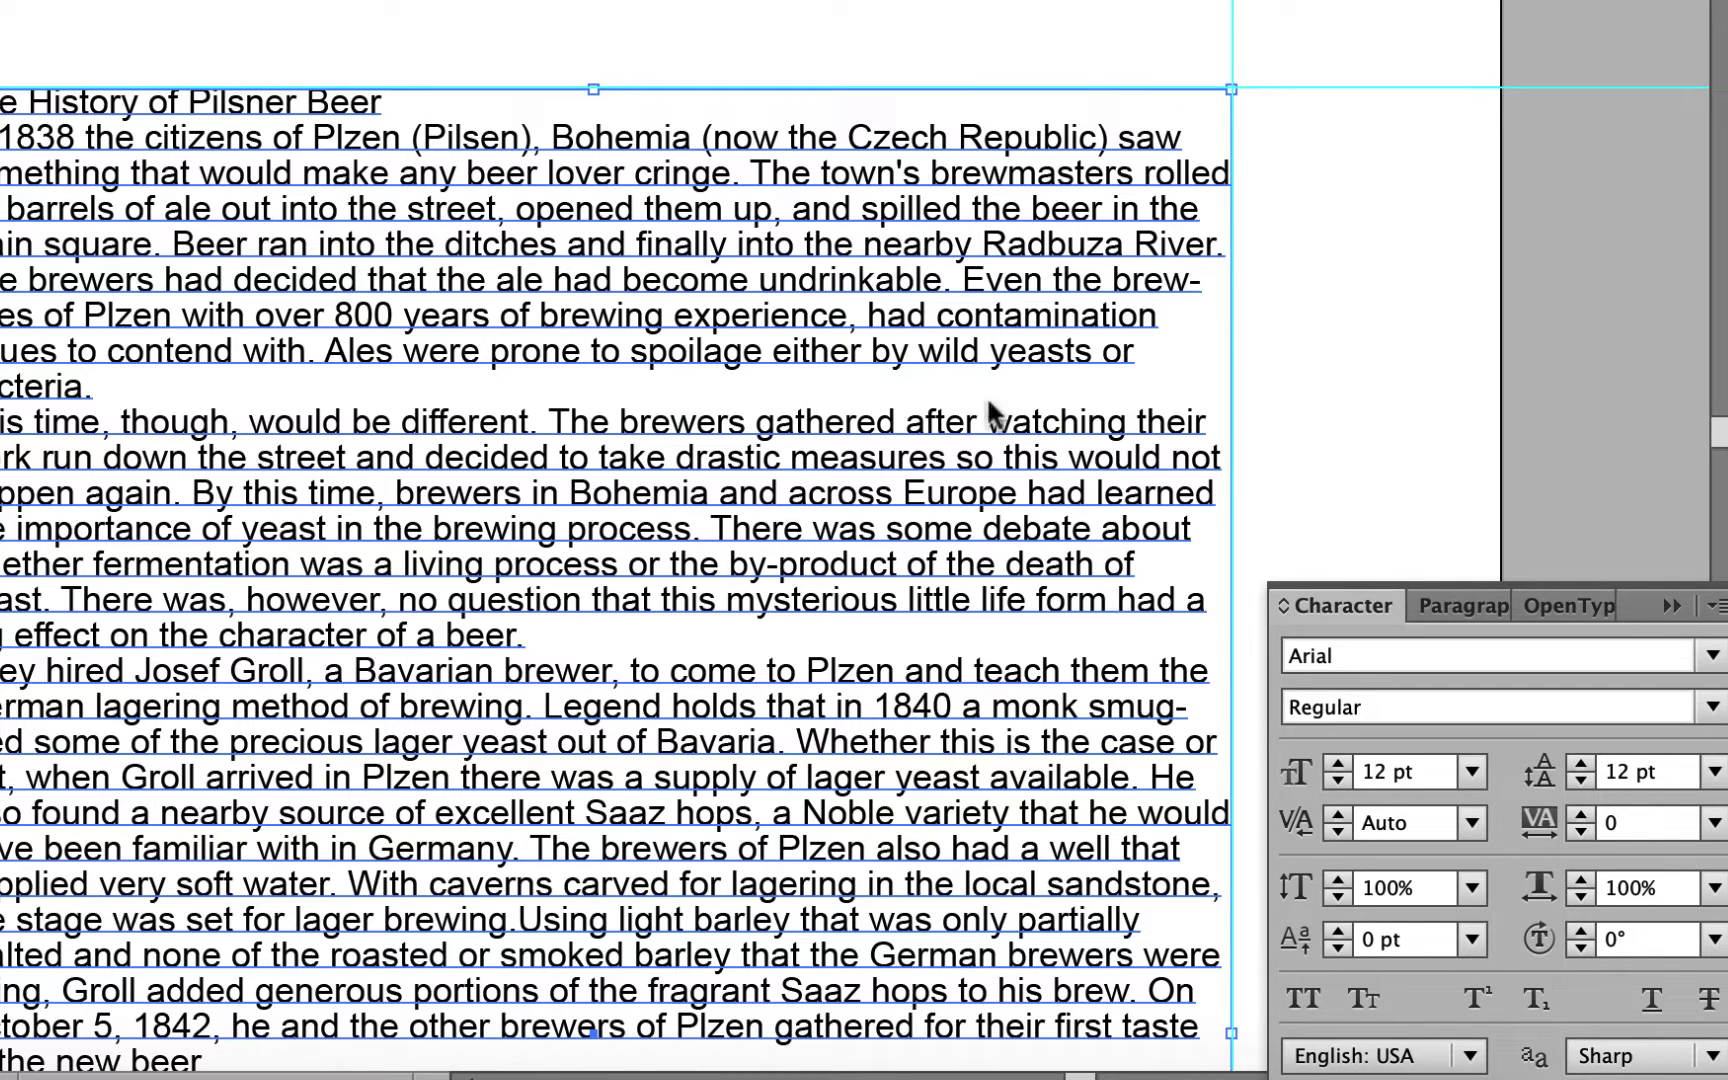
pyautogui.click(1388, 252)
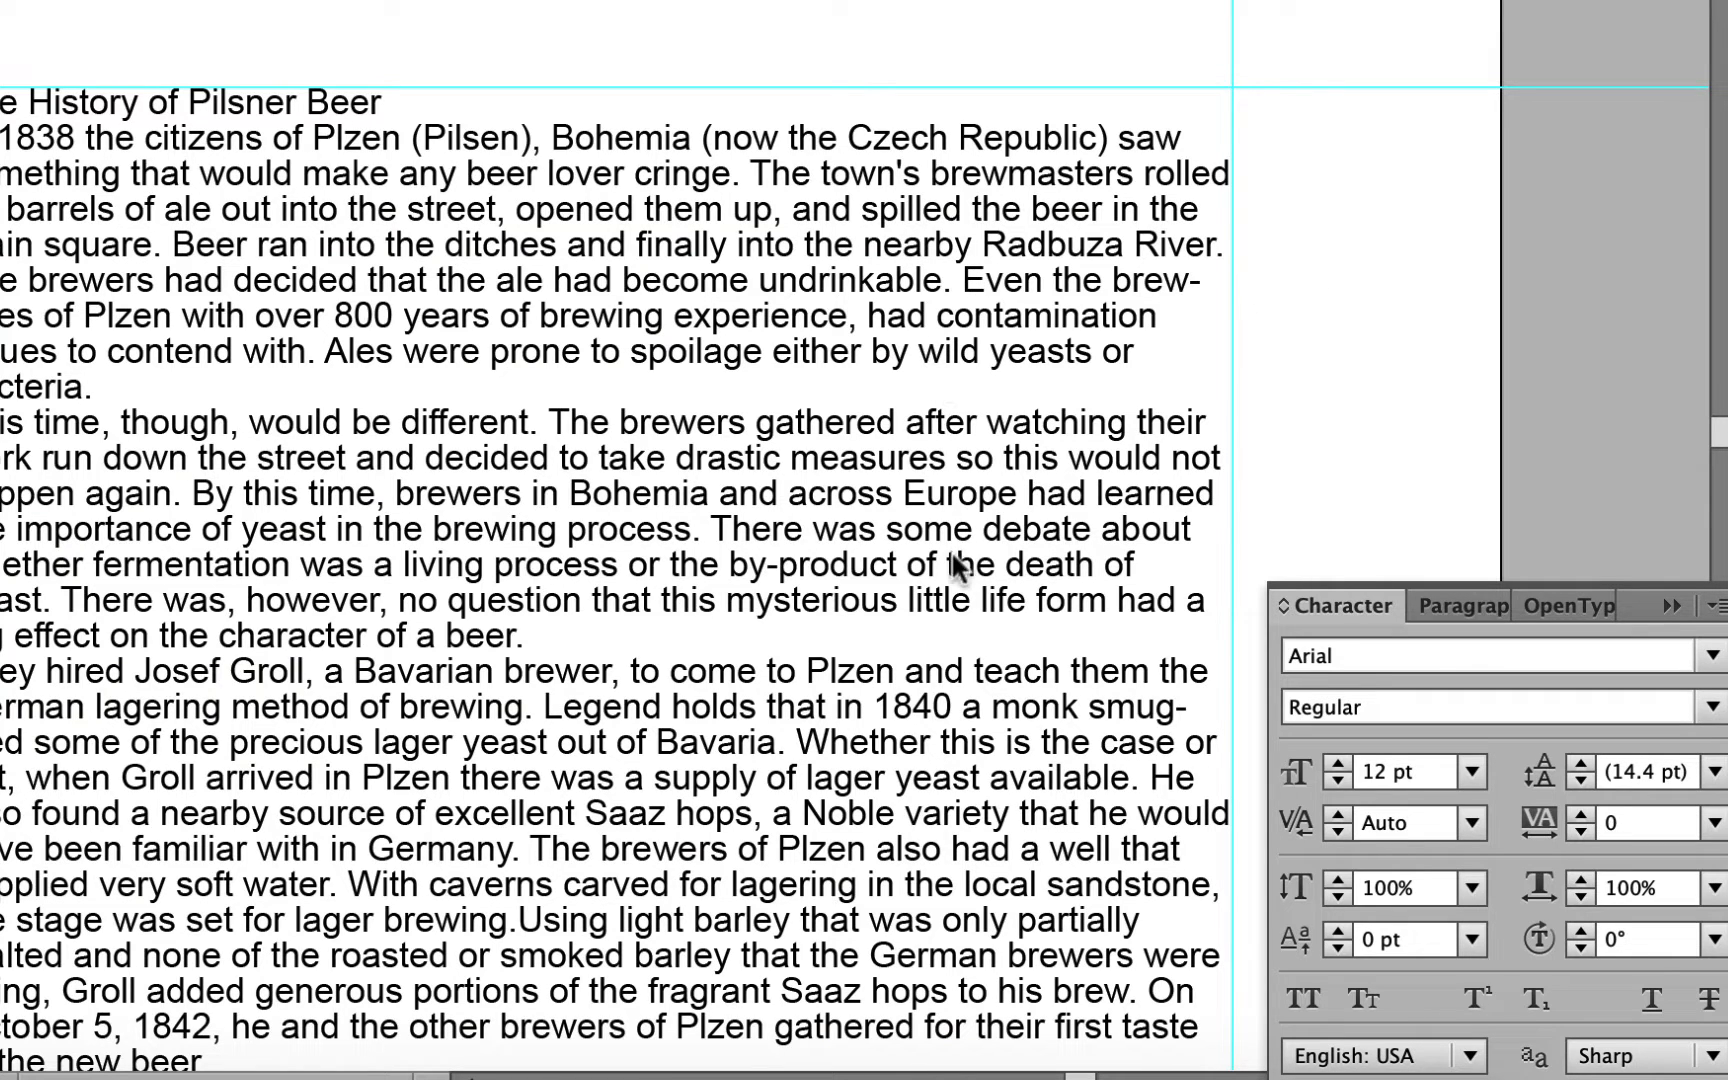
# Reselect the article text block and set its font to Minion Pro Regular.
pyautogui.click(955, 340)
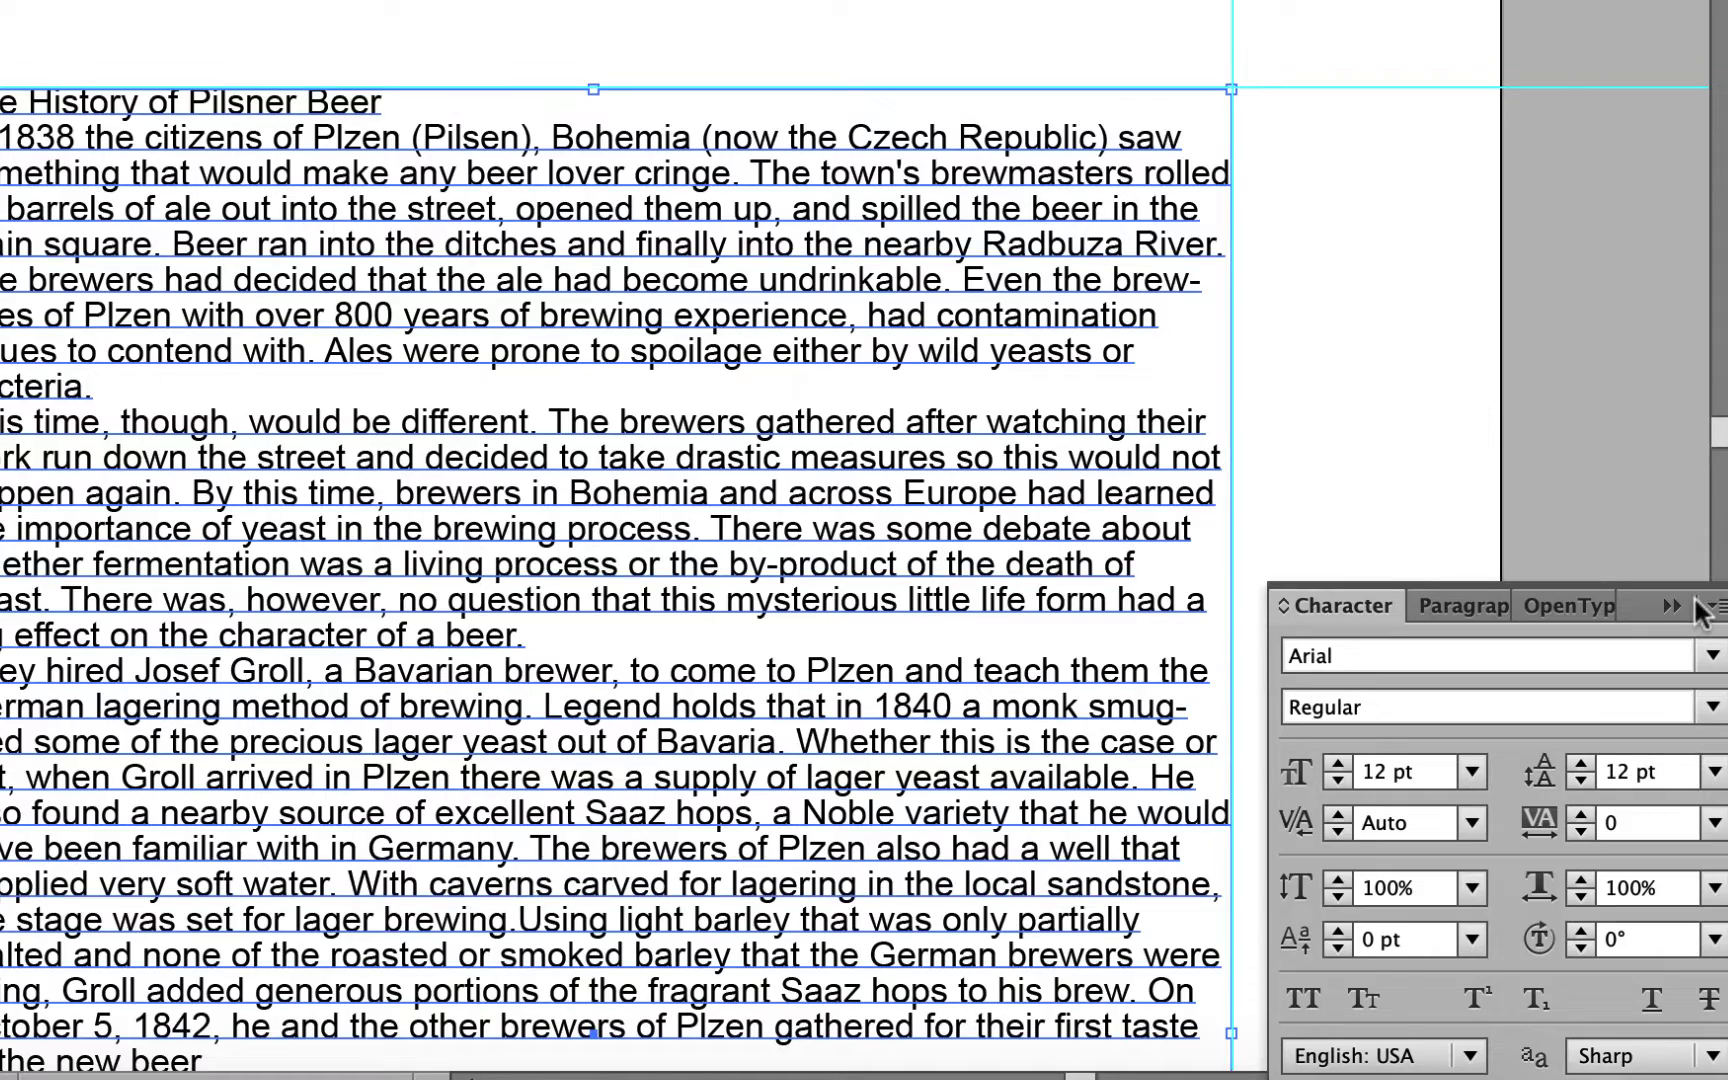
pyautogui.click(1711, 660)
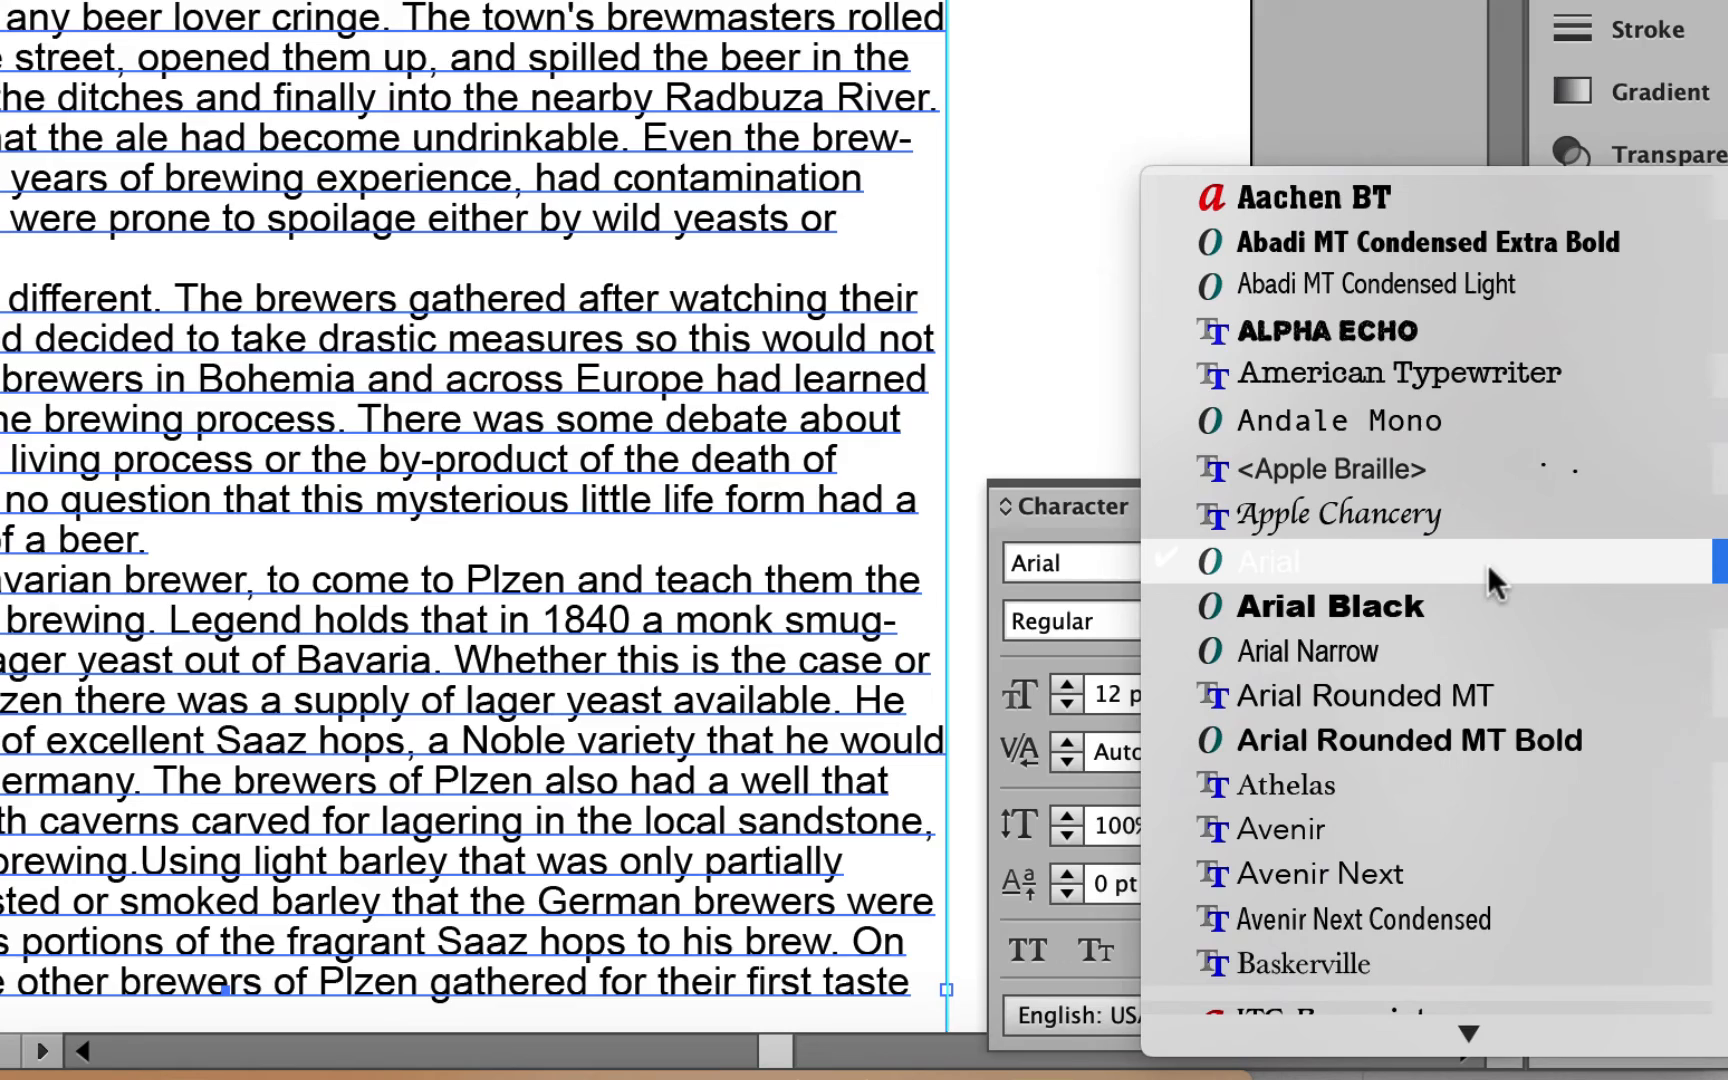
pyautogui.scroll(-15, 1486, 563)
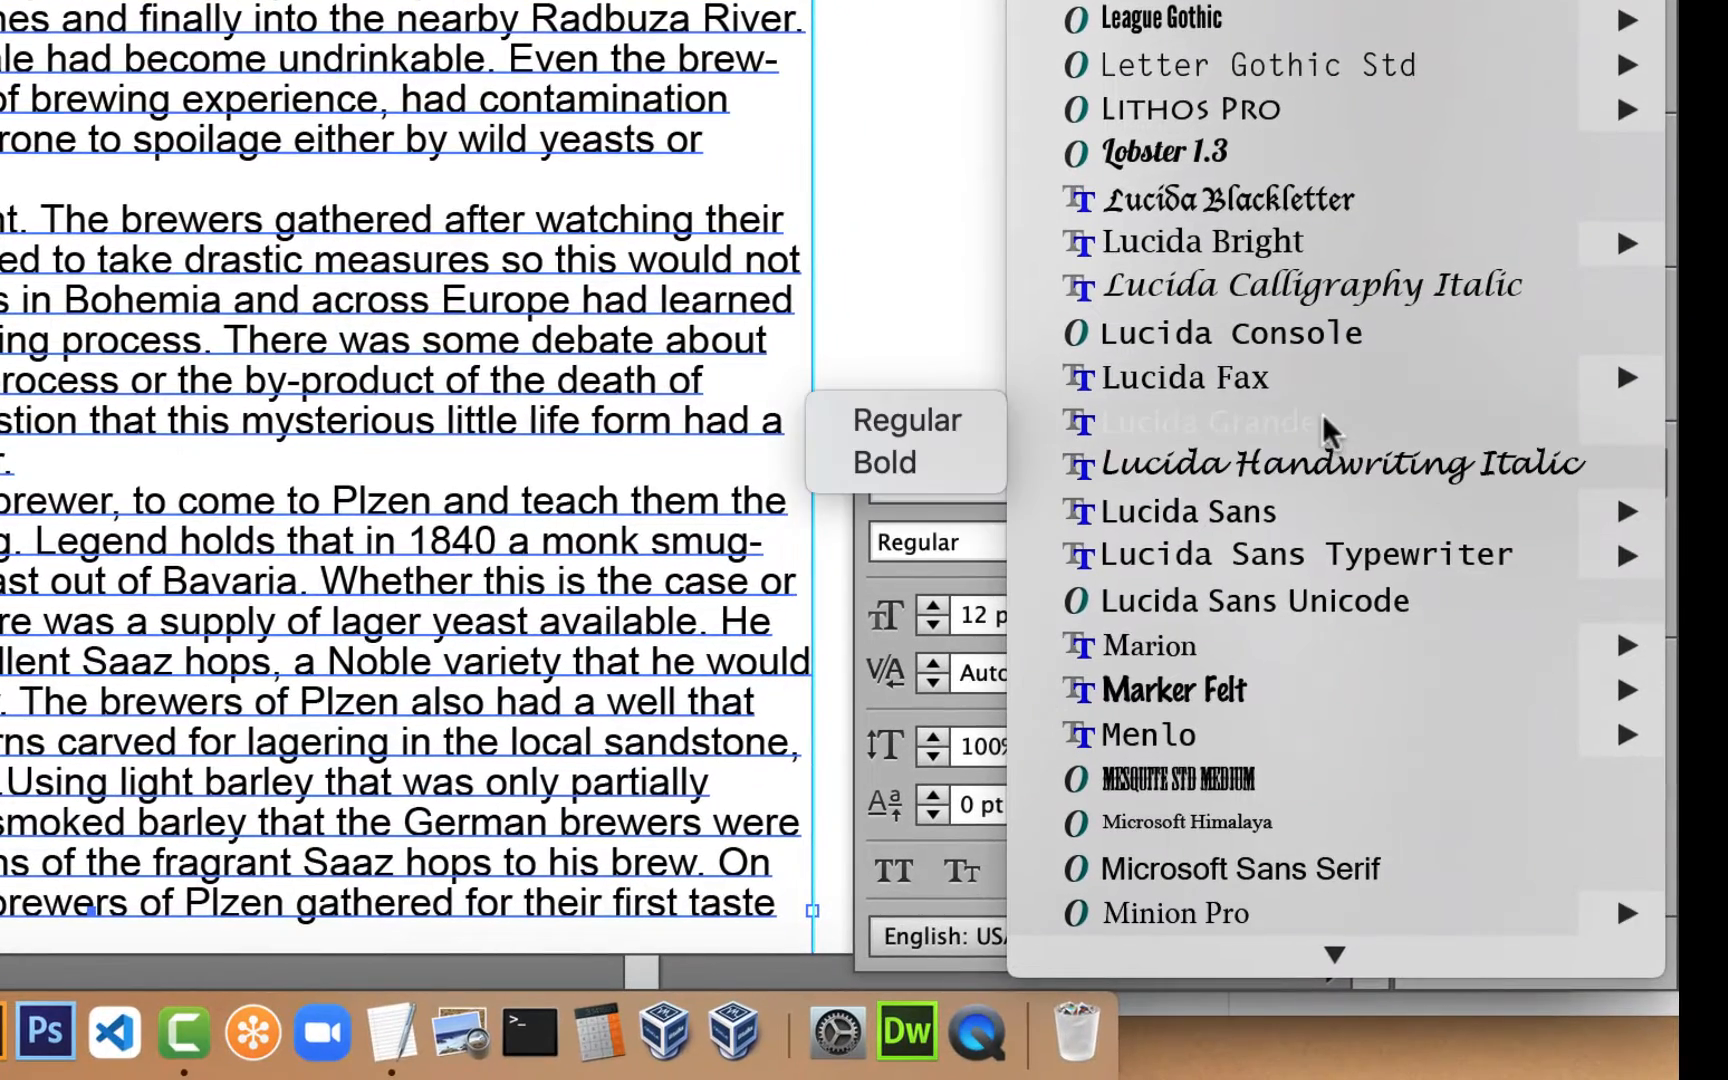
pyautogui.moveTo(1252, 907)
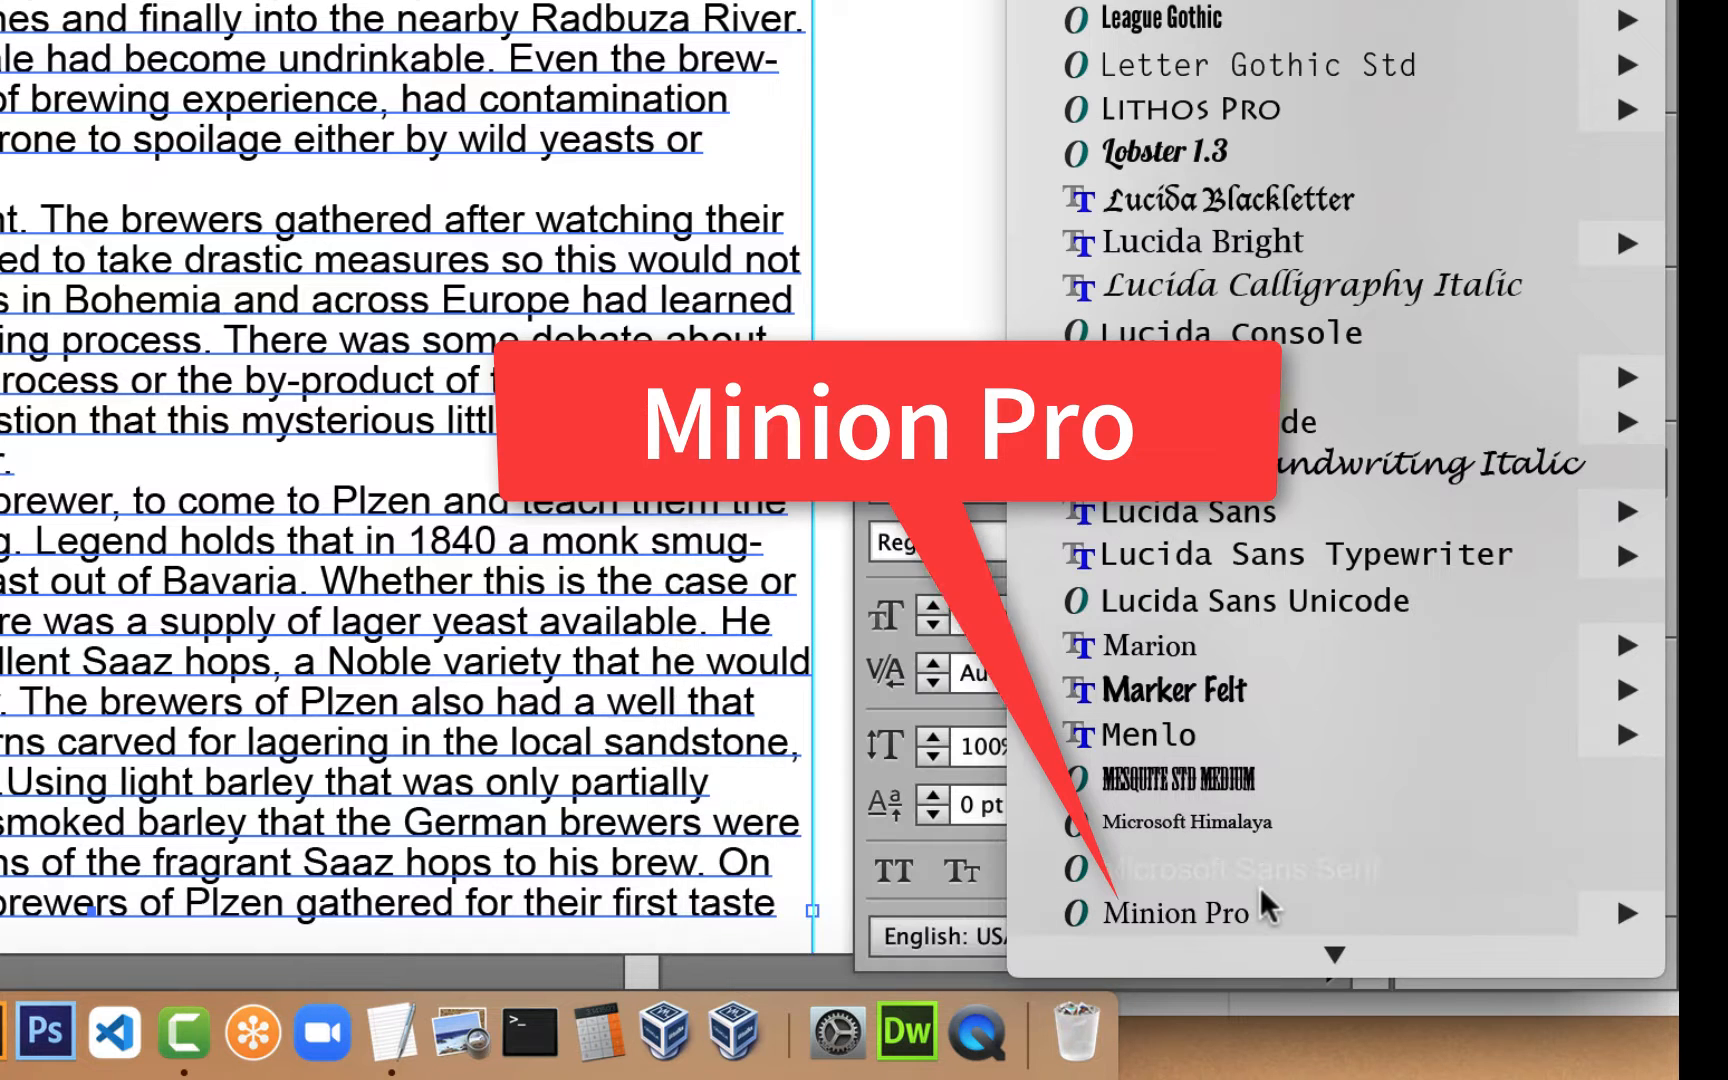
pyautogui.moveTo(1240, 922)
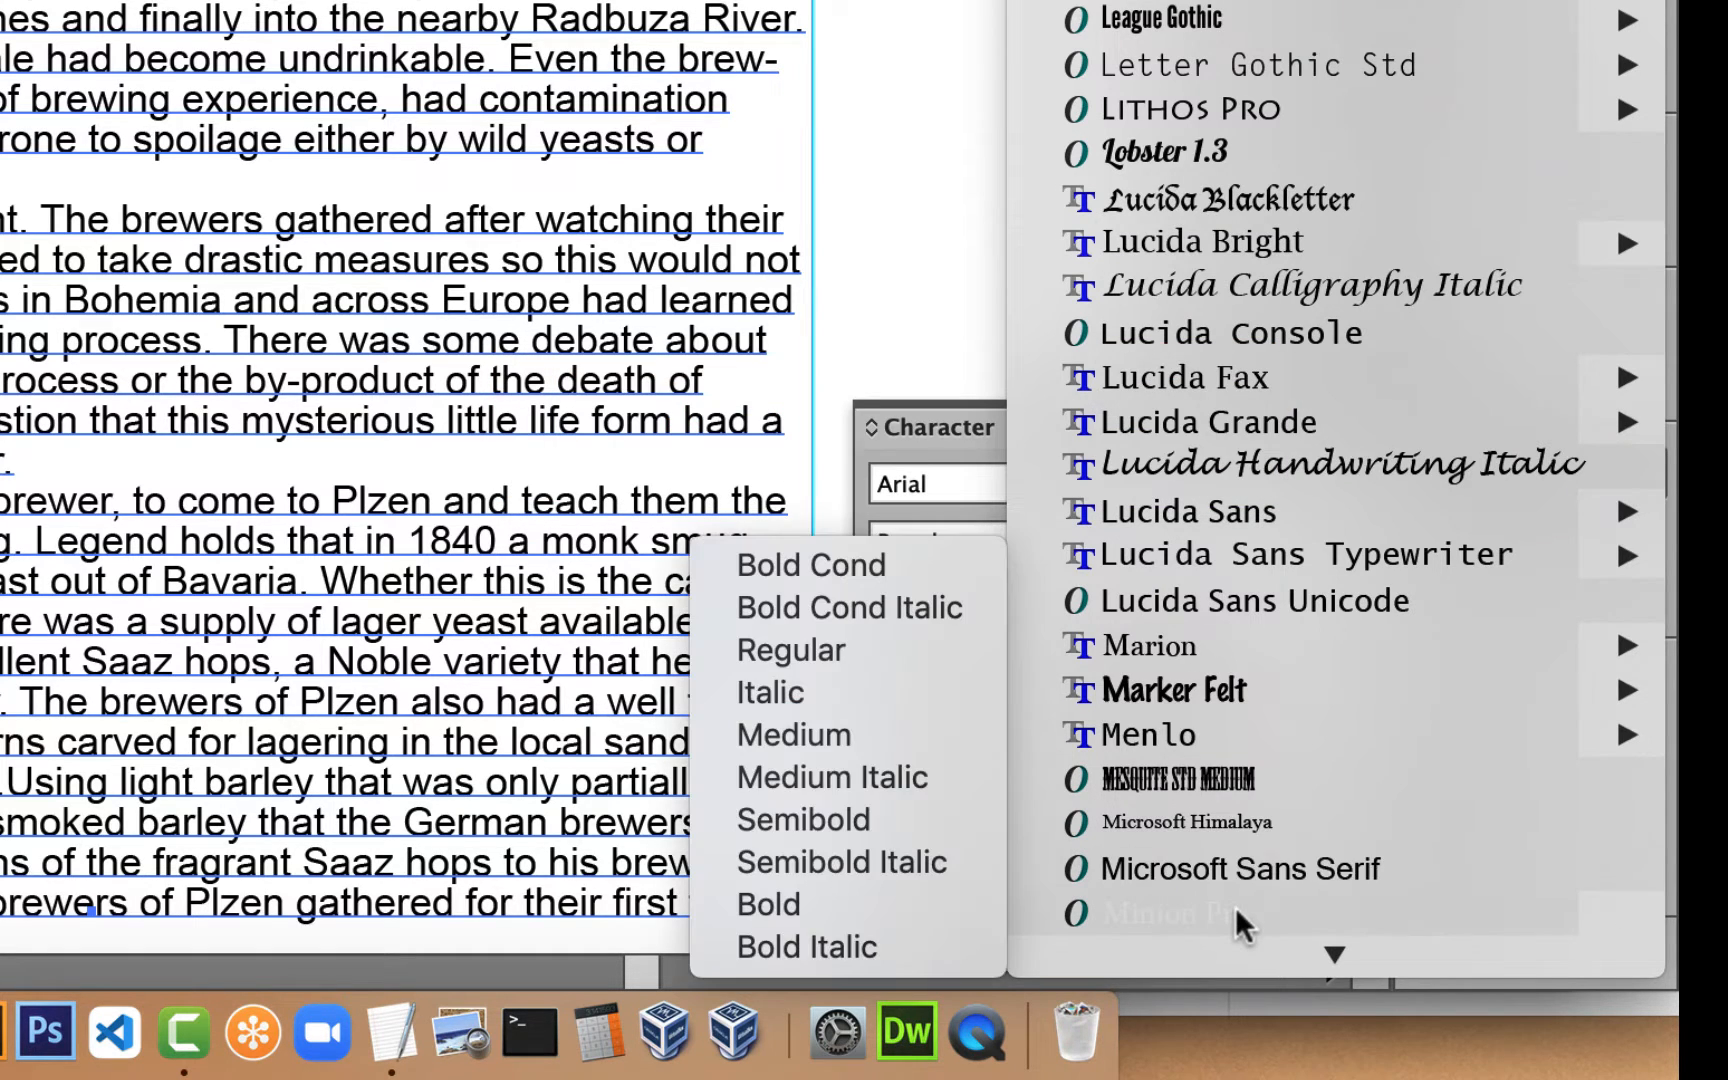
pyautogui.click(845, 652)
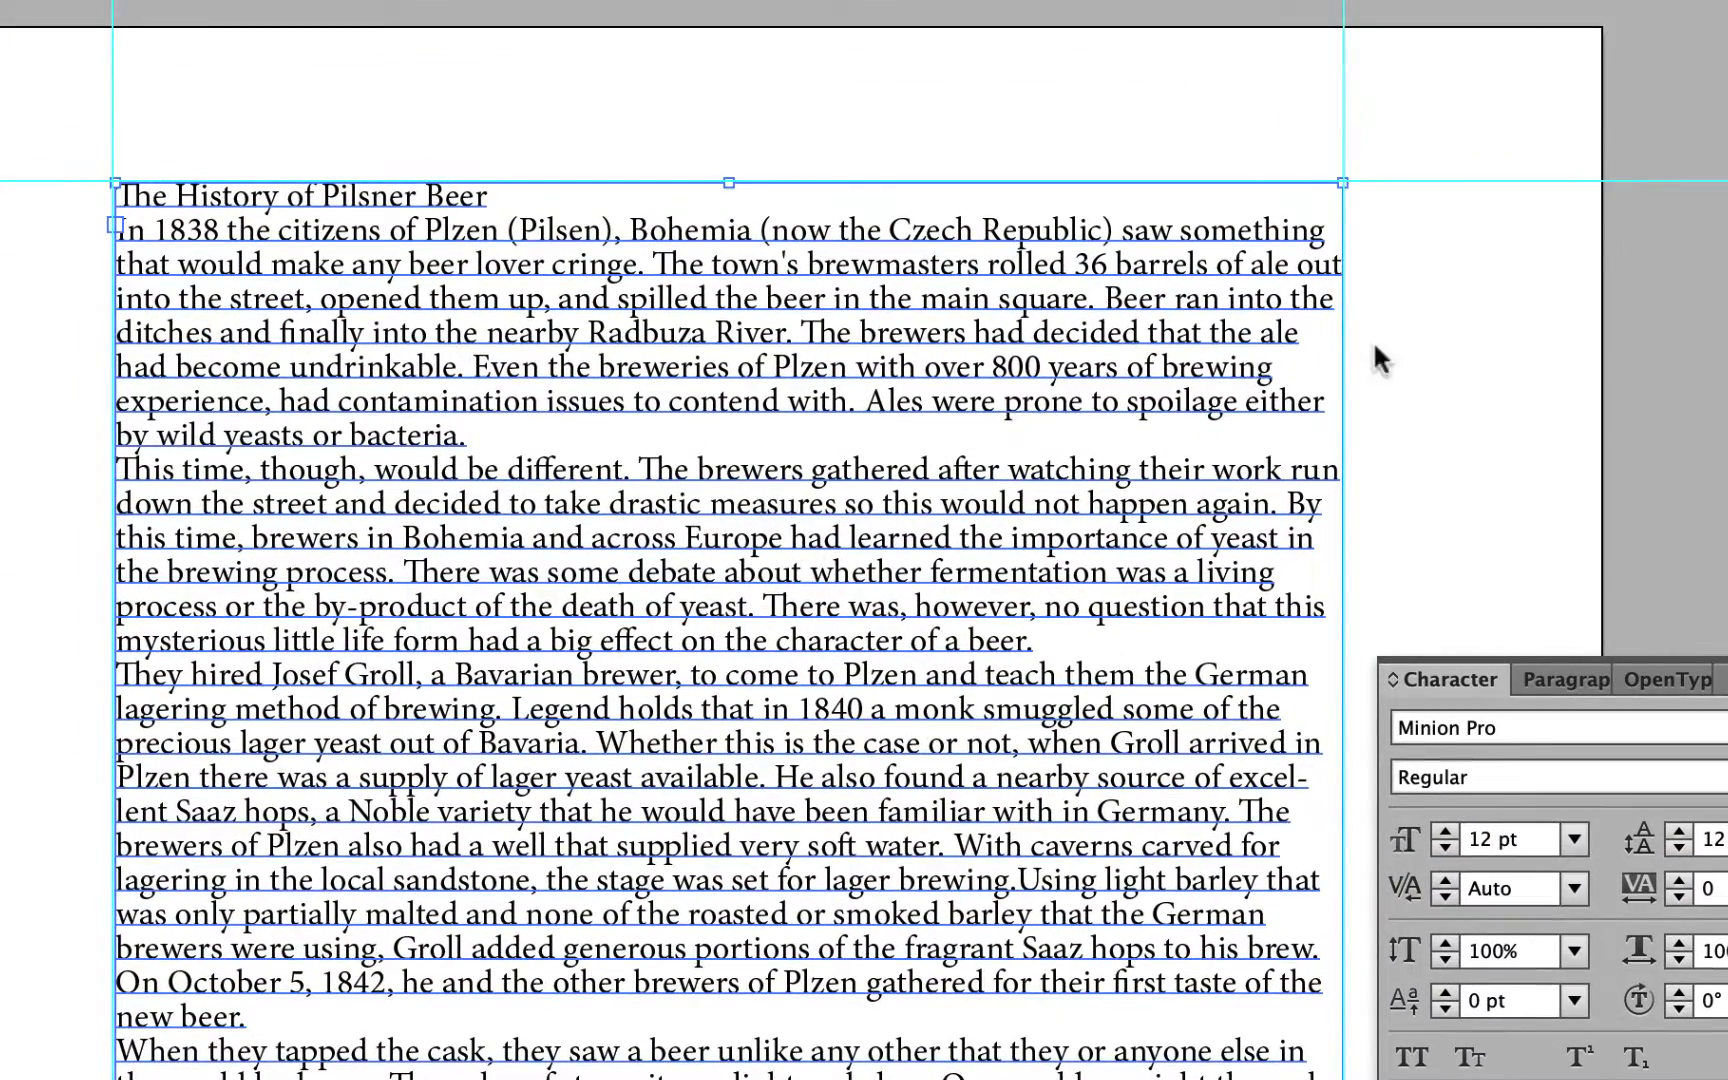
pyautogui.click(1435, 352)
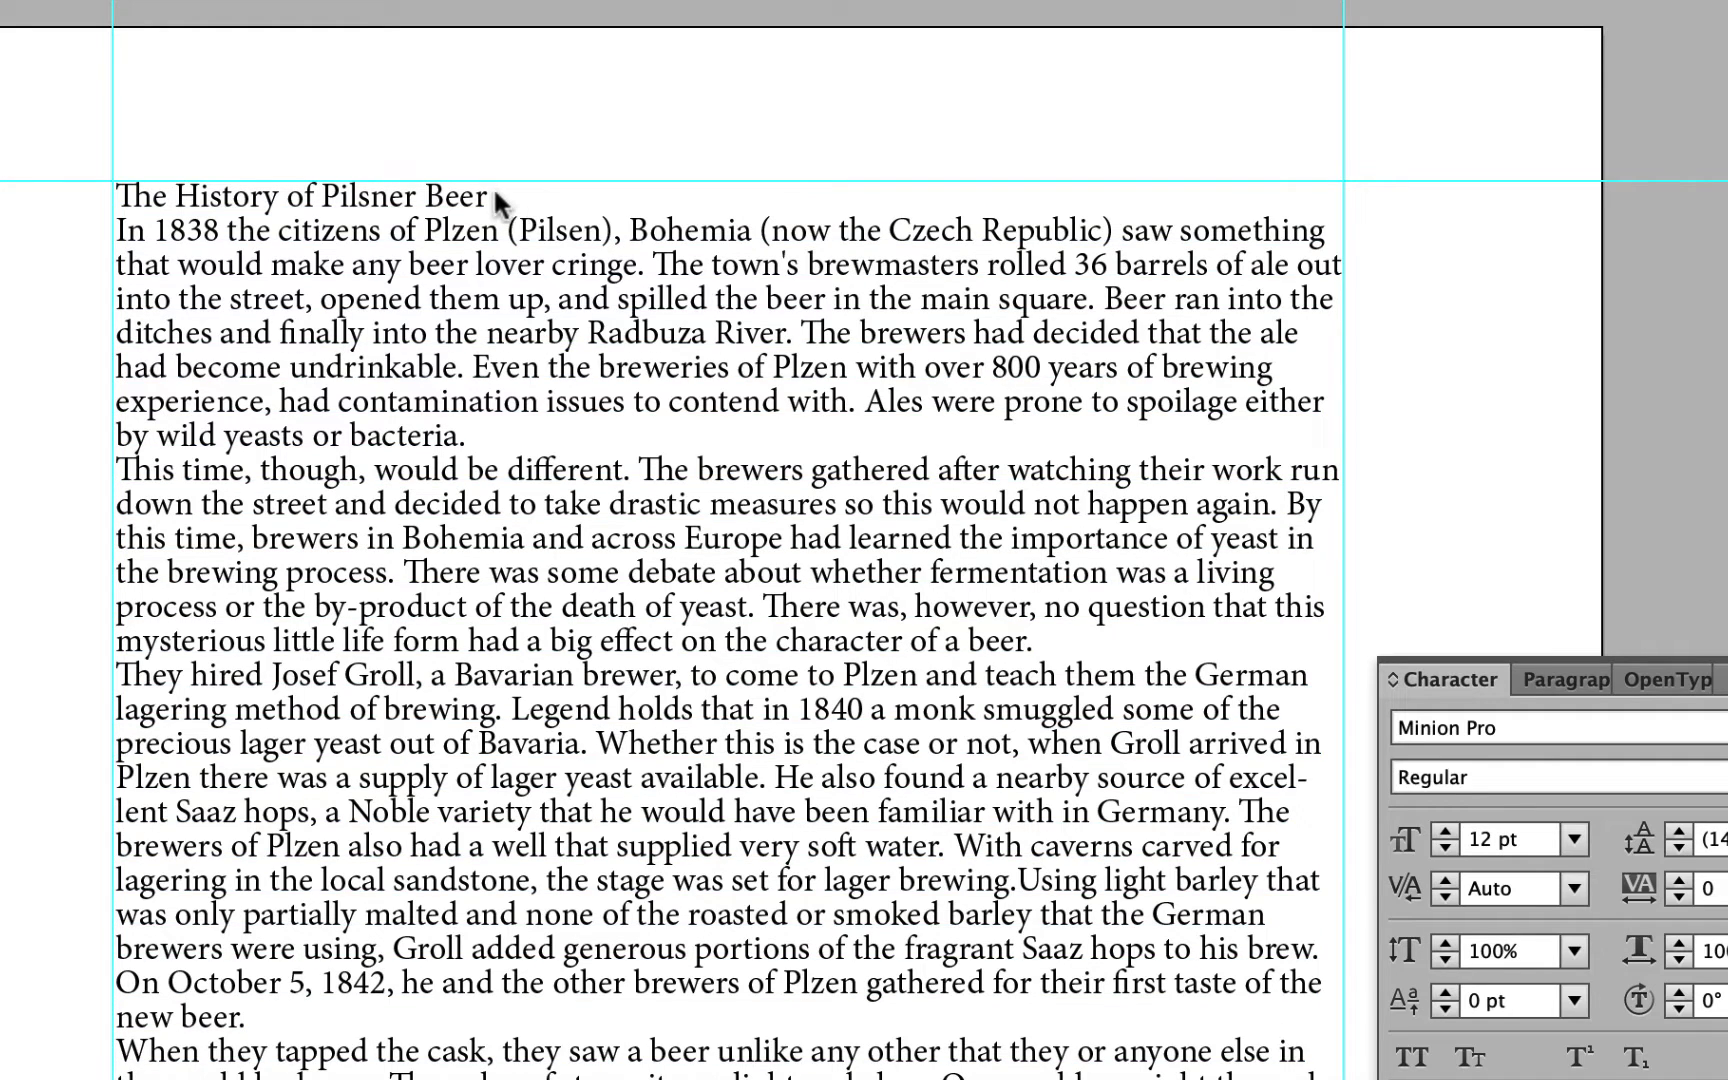
# Center the headline "The History of Pilsner Beer" above the body text.
pyautogui.moveTo(493, 186); pyautogui.dragTo(72, 186)
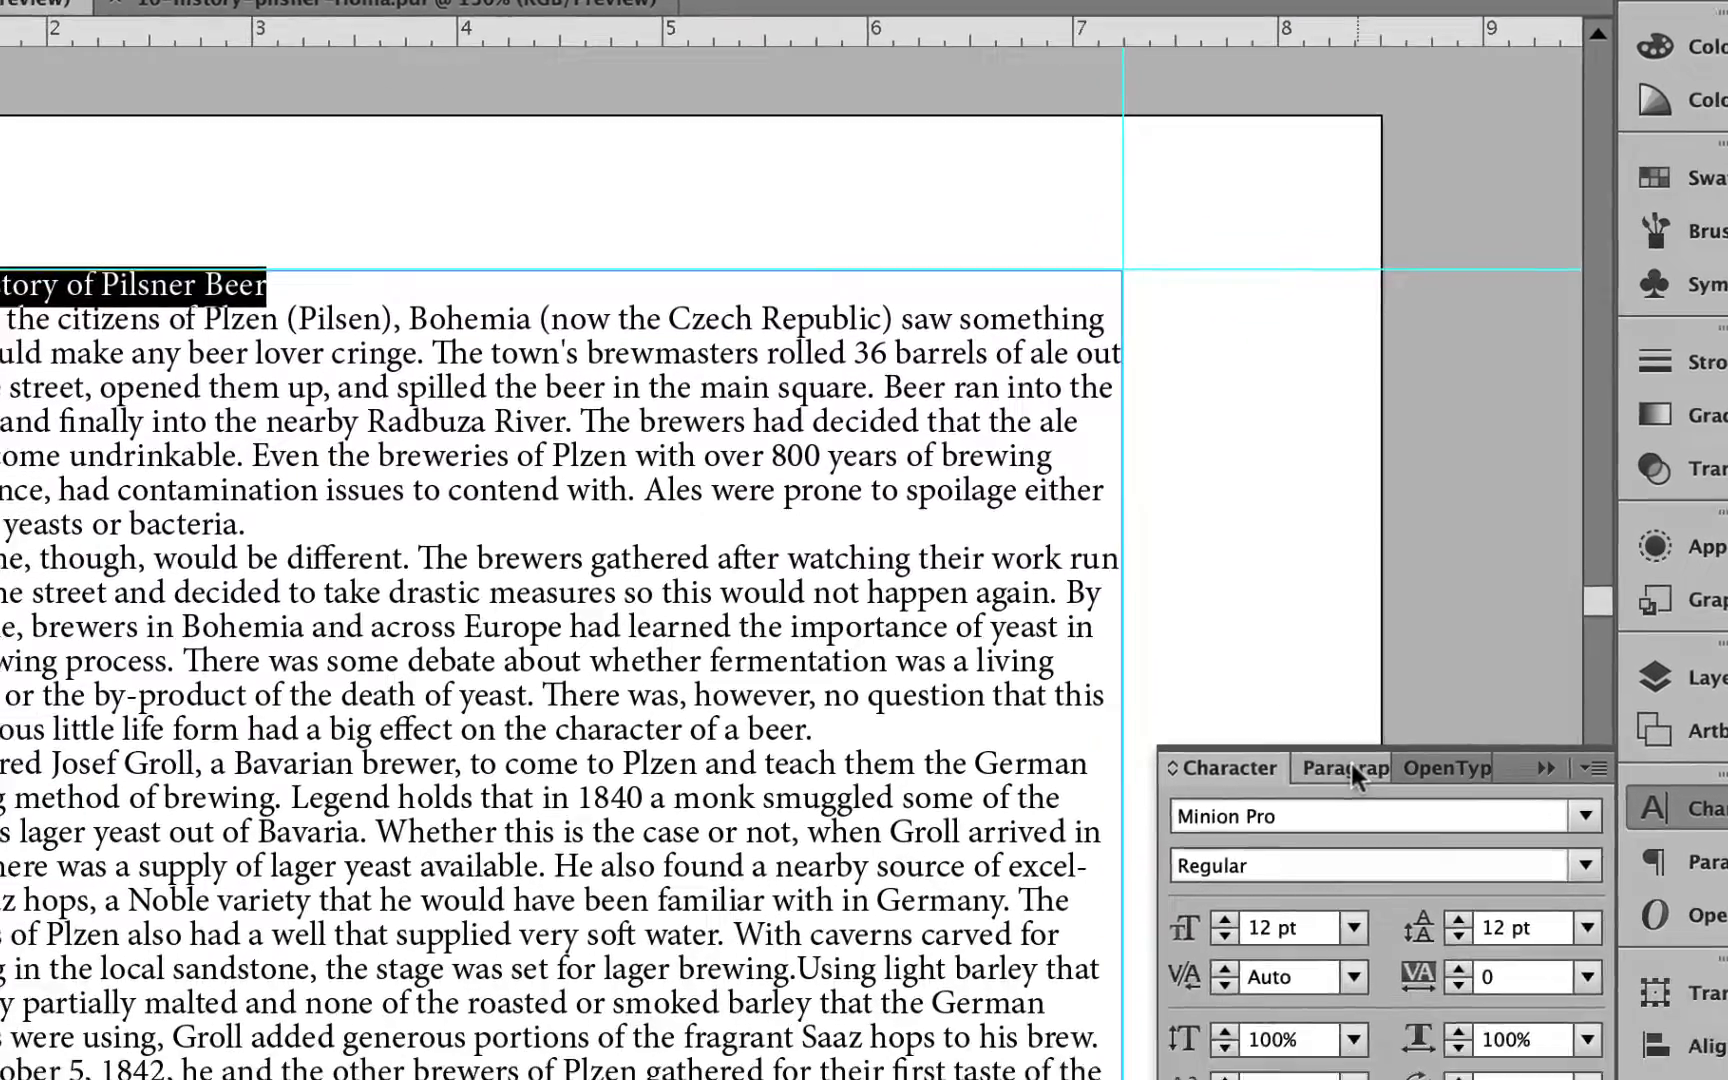
pyautogui.click(1350, 766)
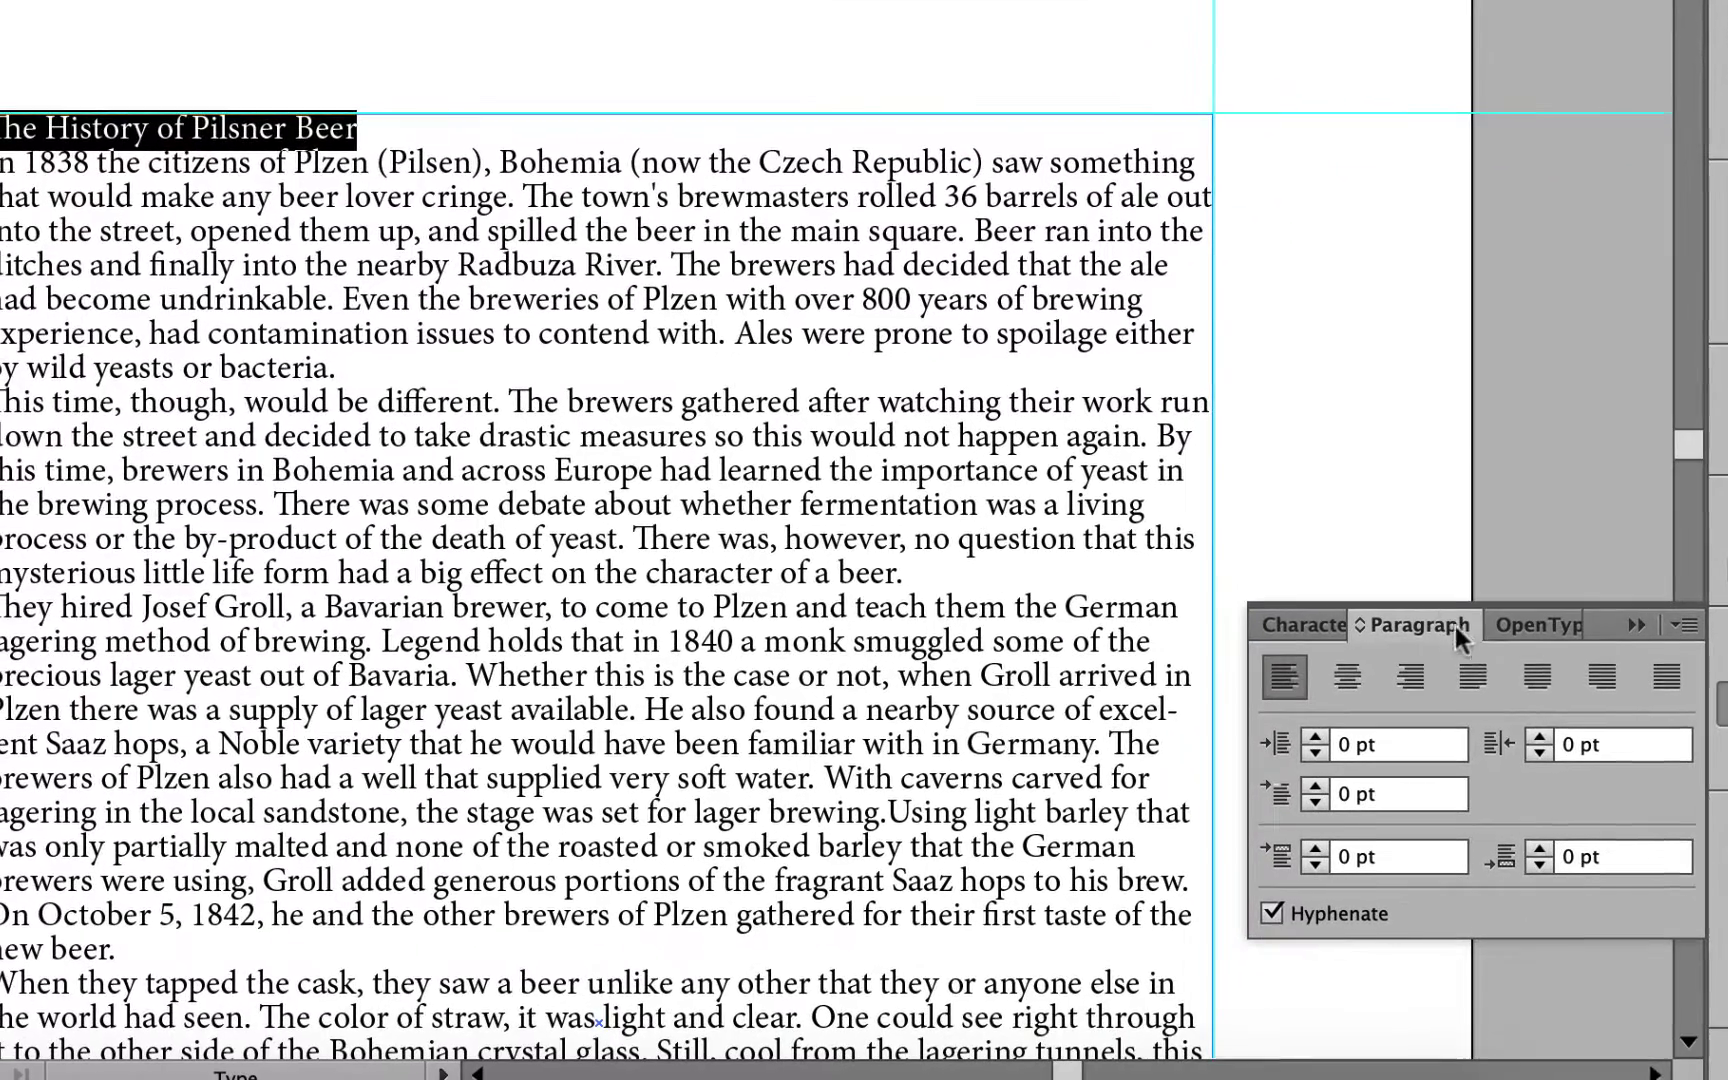
pyautogui.click(1257, 820)
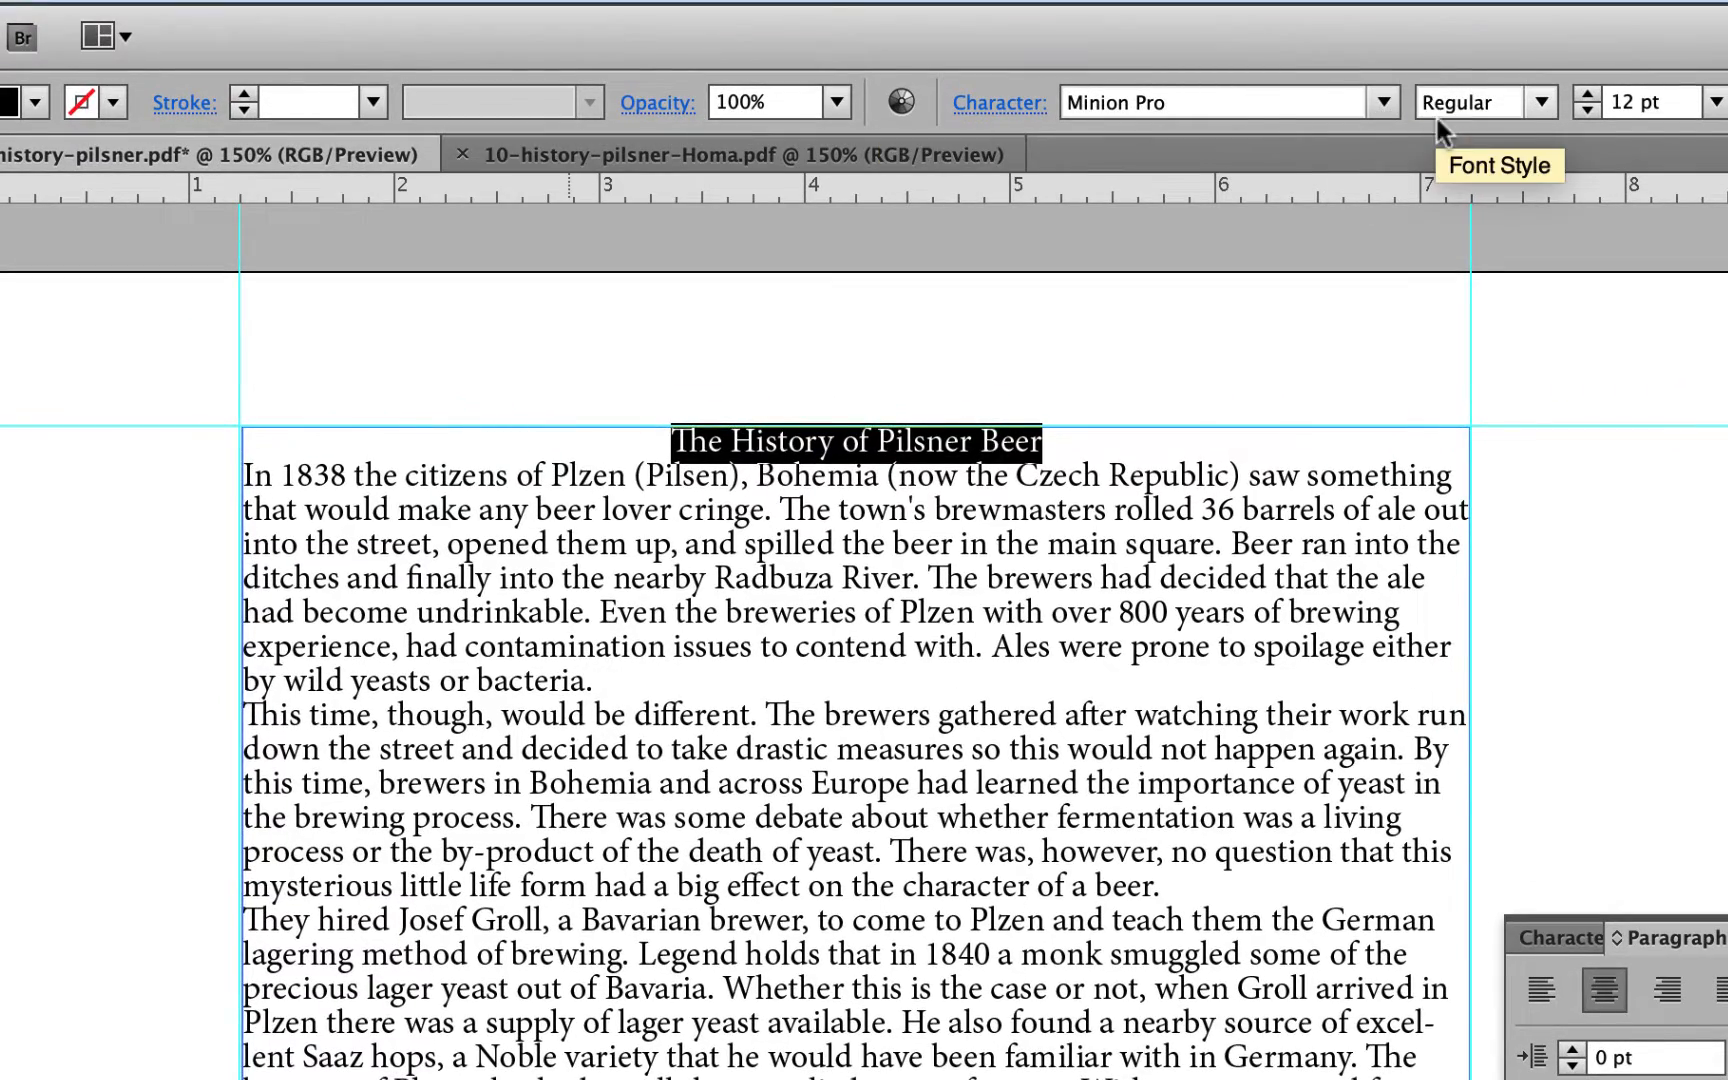
# Format the headline in Bold at 24 pt.
pyautogui.click(1545, 101)
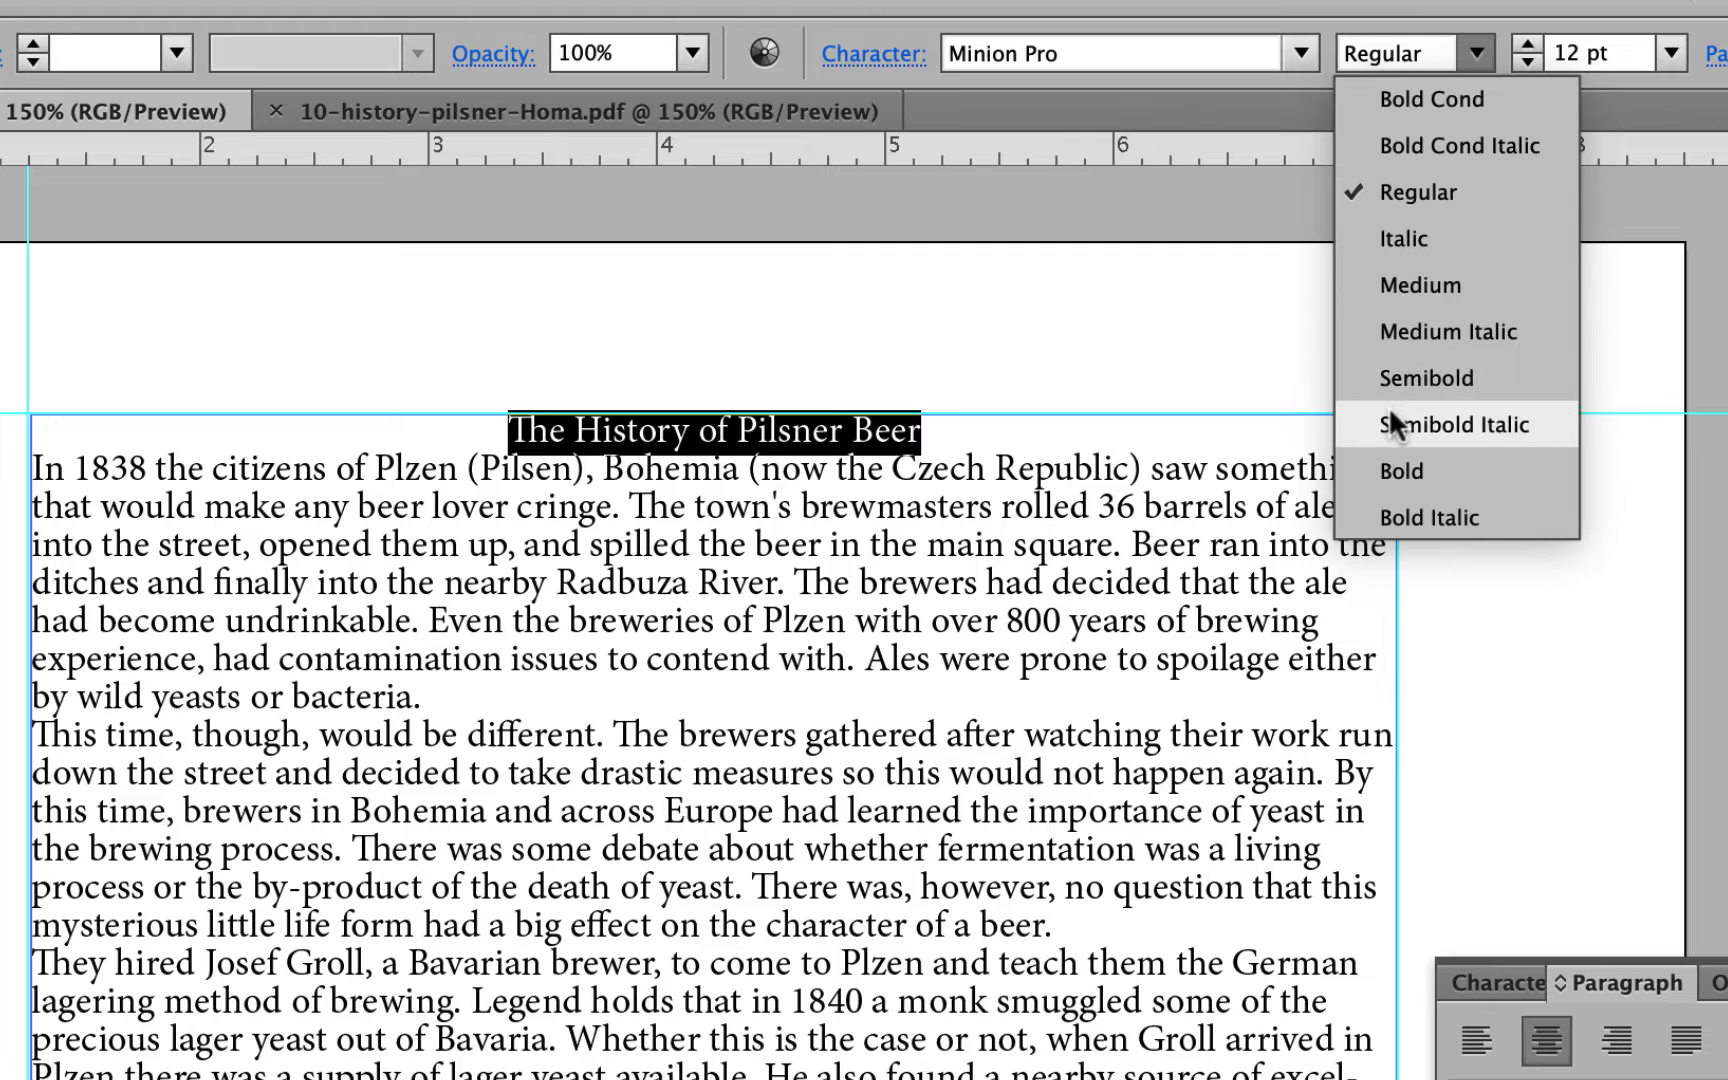
pyautogui.click(1395, 463)
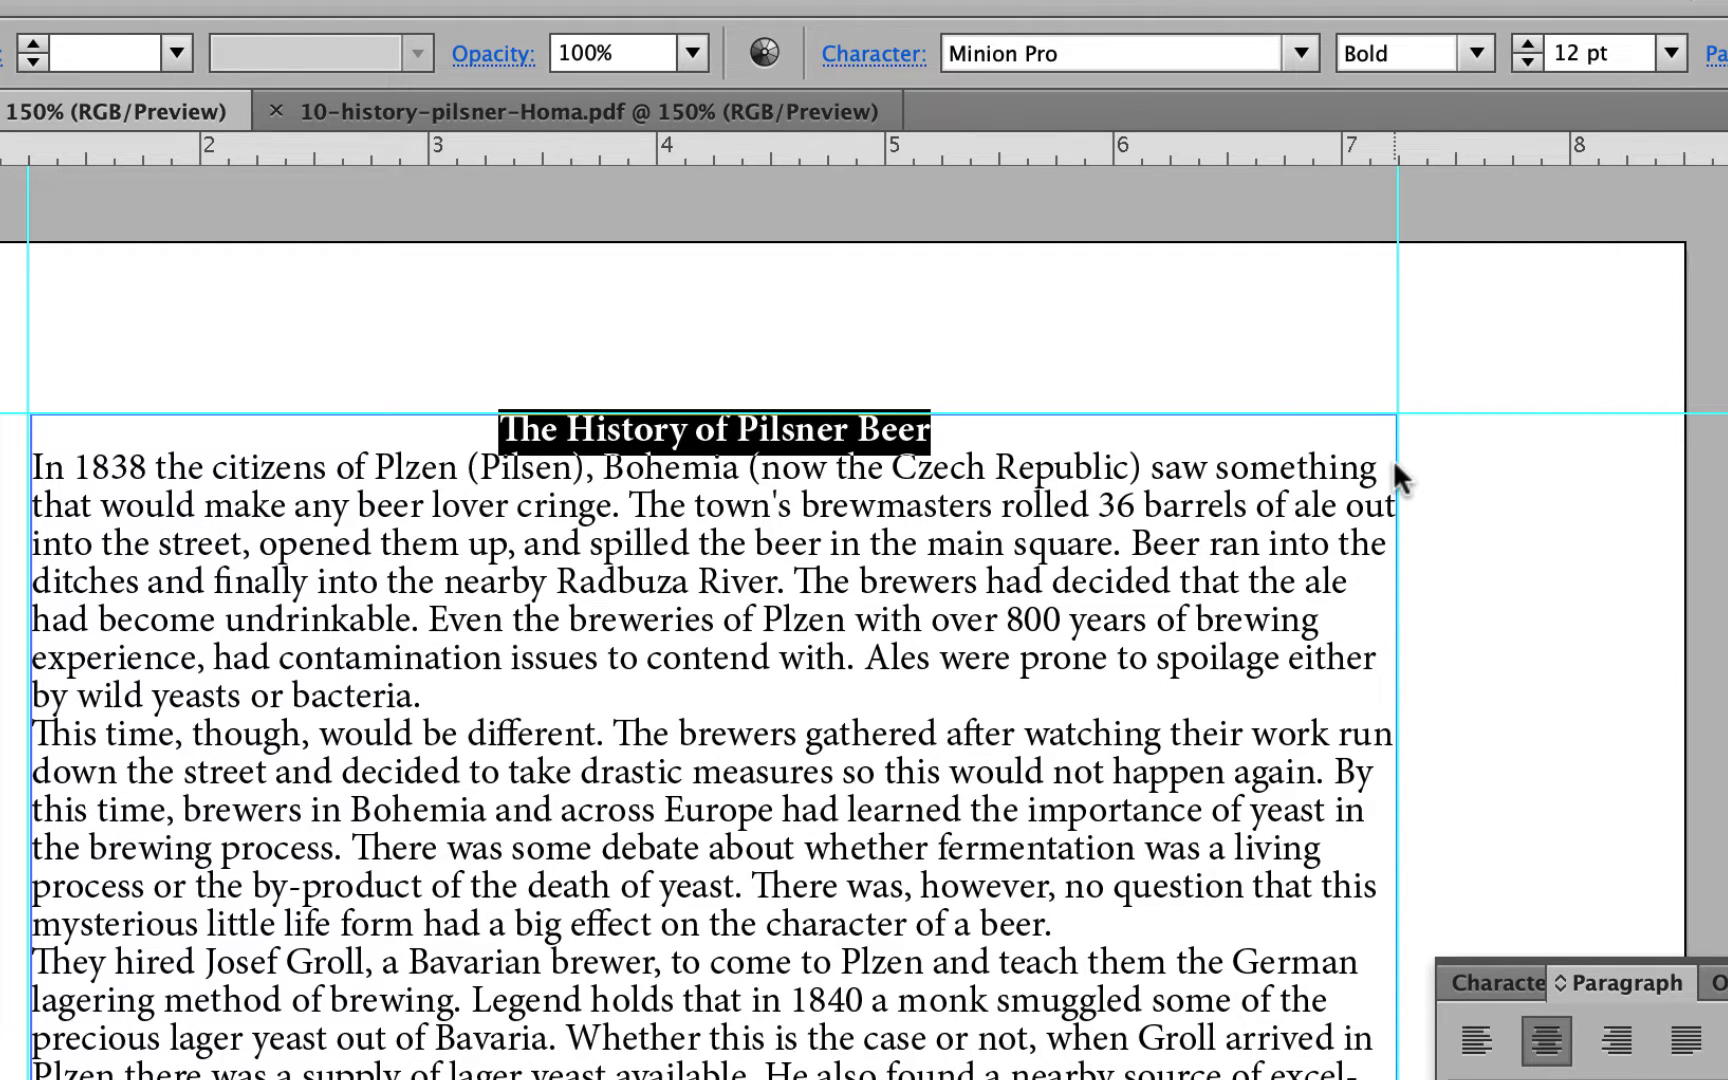
pyautogui.click(1668, 53)
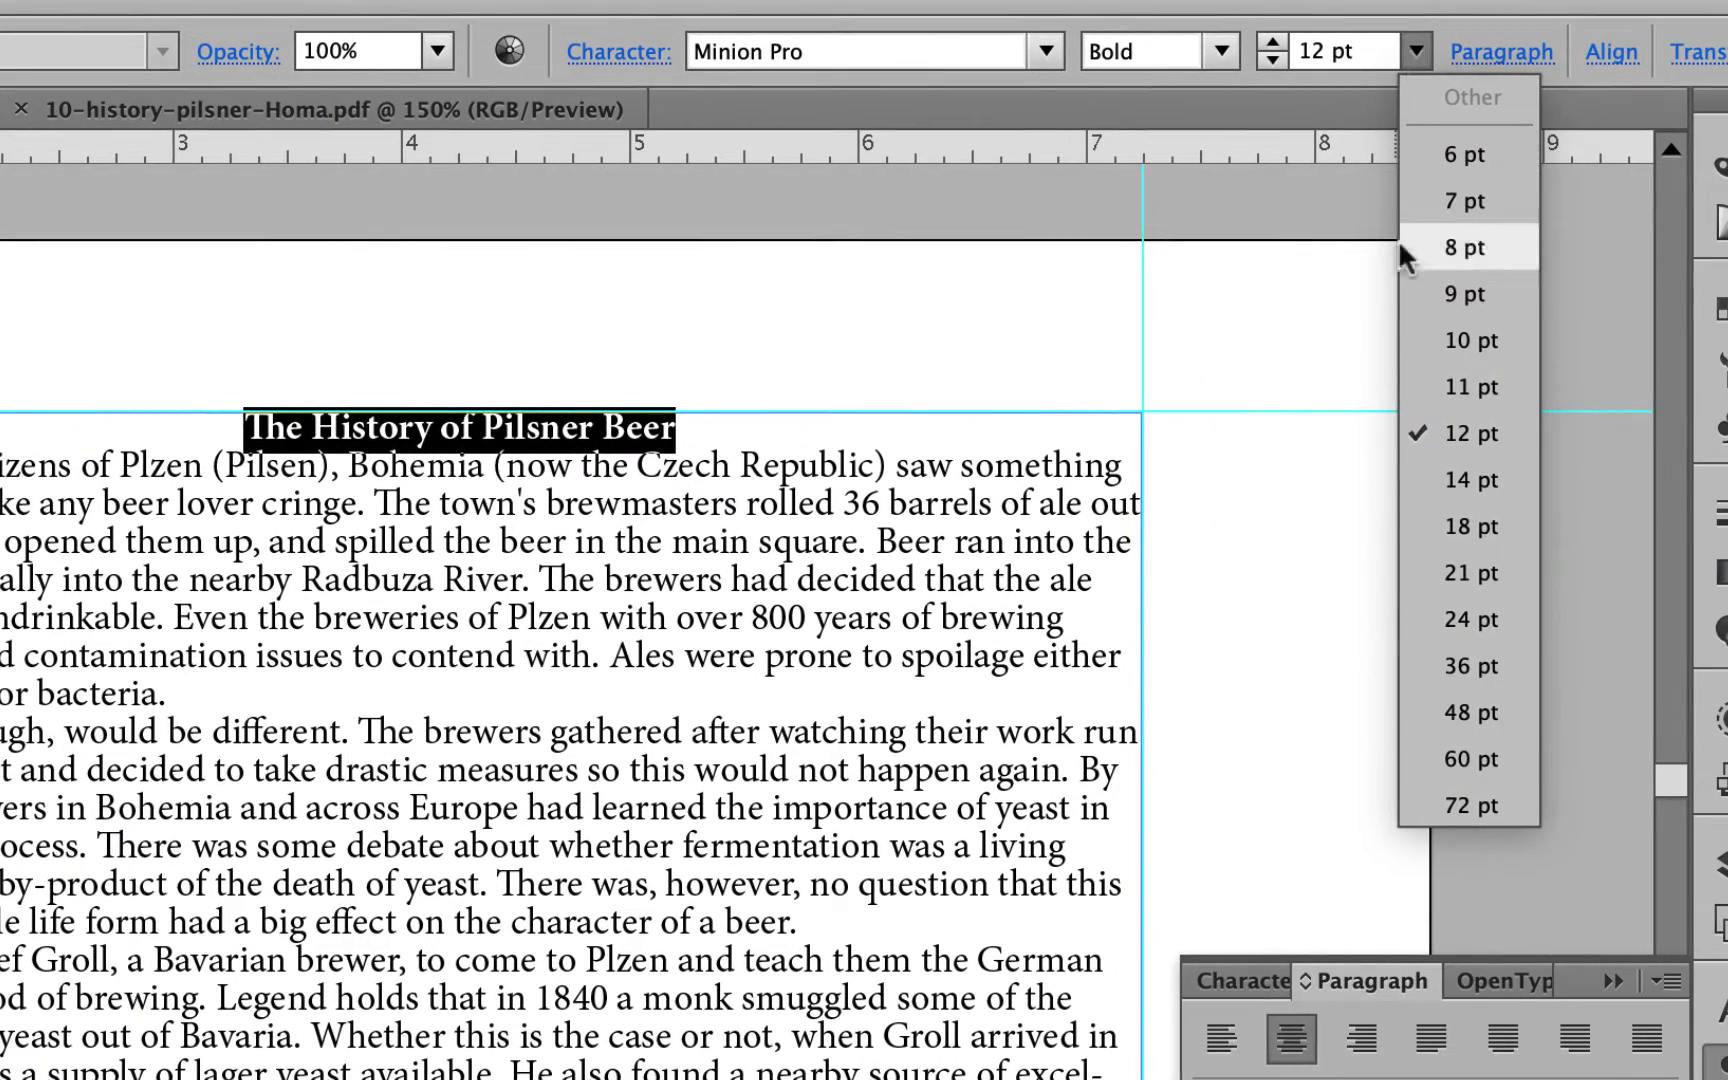
pyautogui.click(1423, 619)
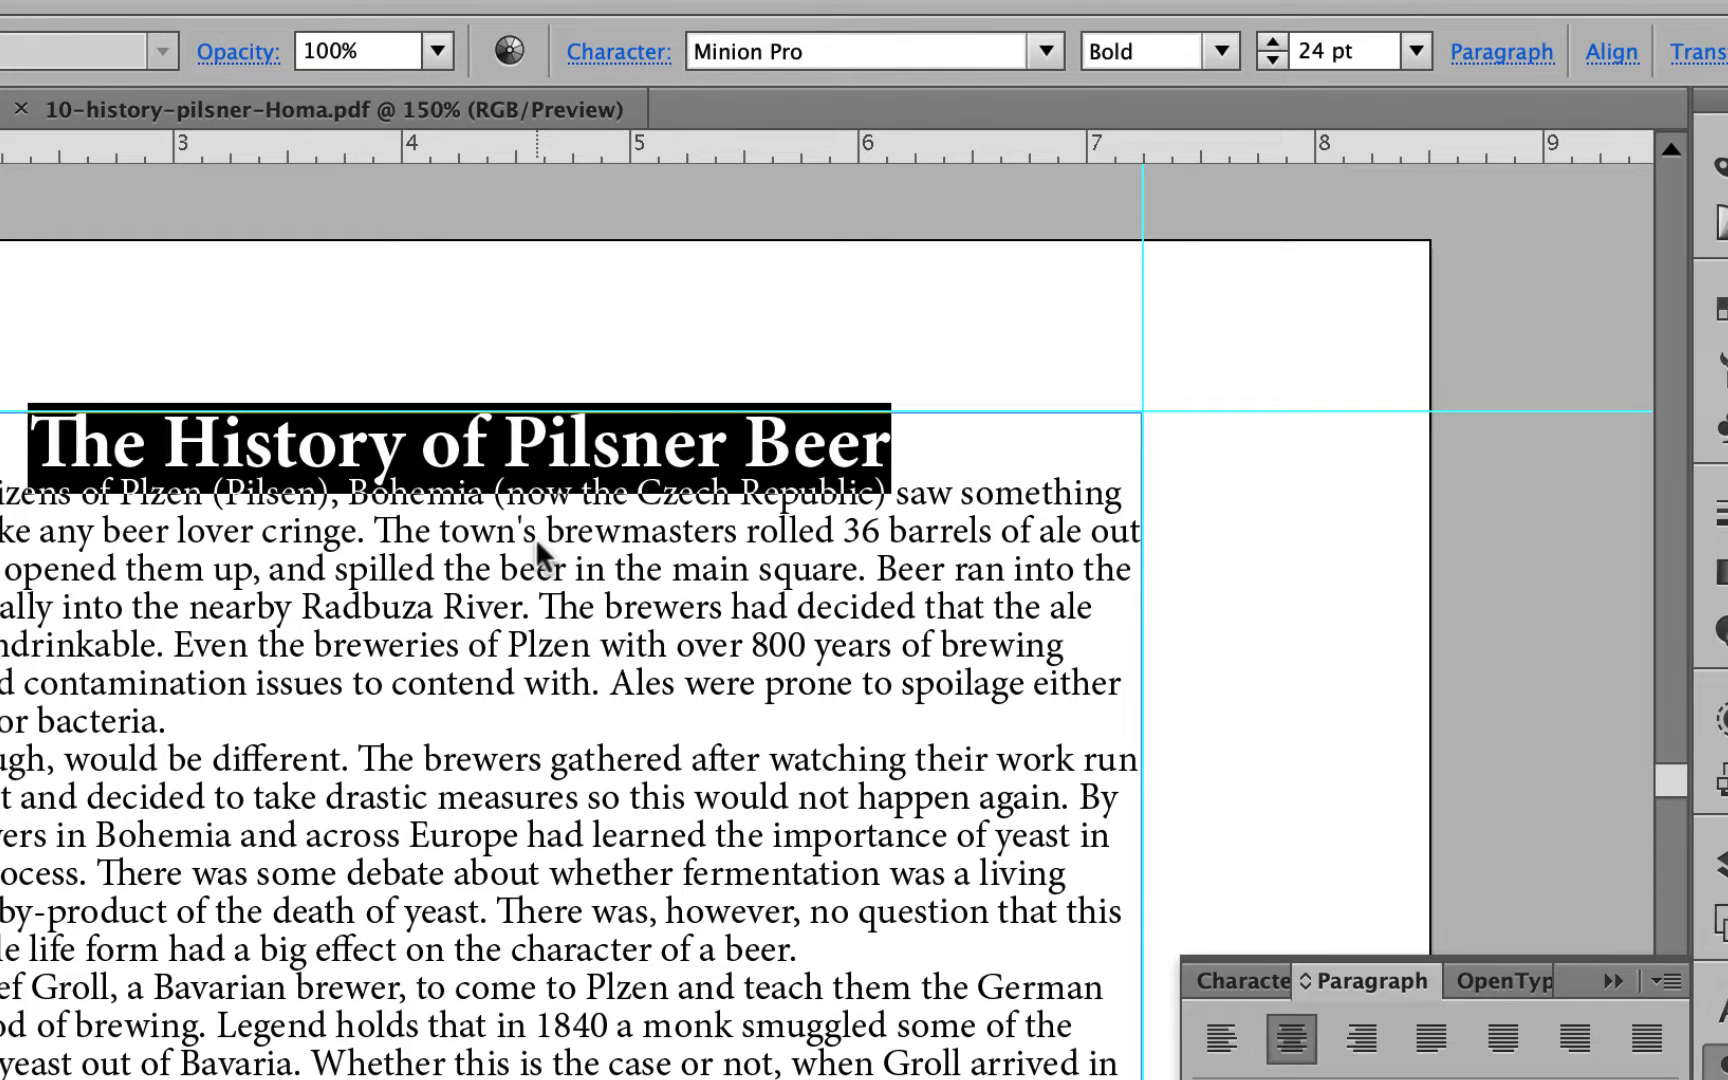
pyautogui.click(578, 607)
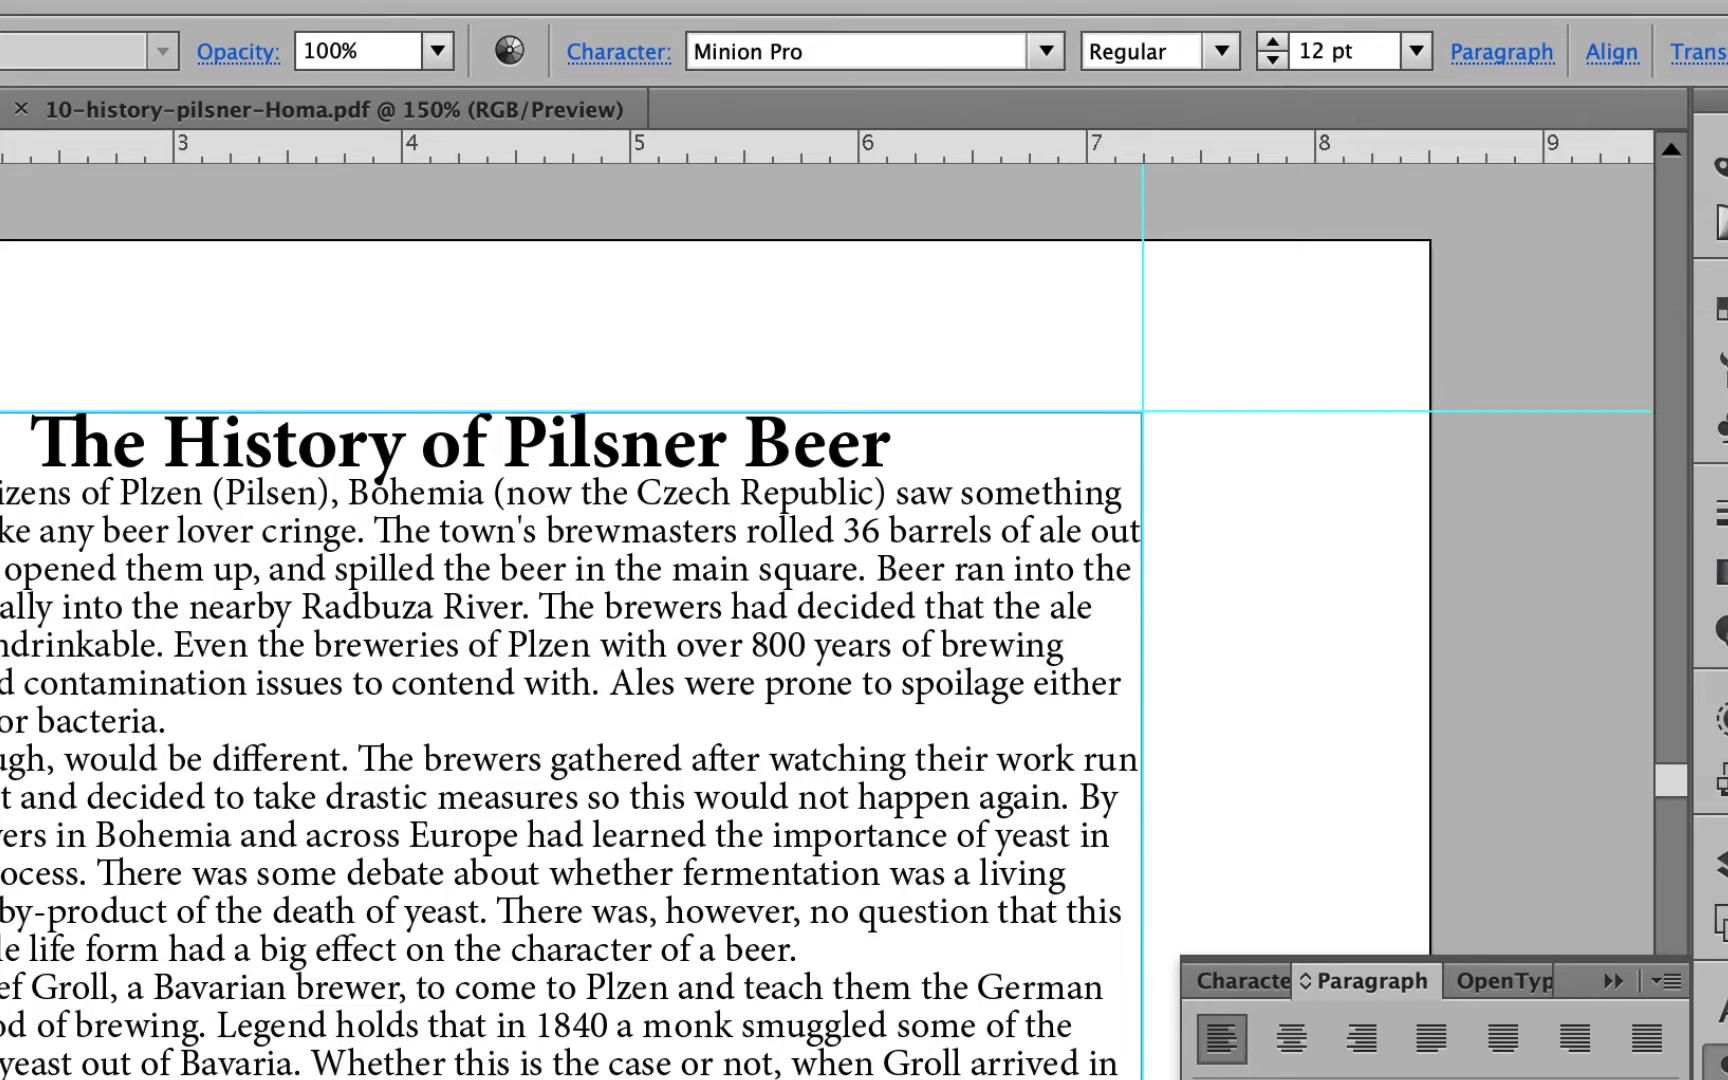
# Select all body paragraphs below the headline, set their first-line left indent to 32 pt, and deselect the text.
pyautogui.moveTo(2, 492); pyautogui.dragTo(595, 1065)
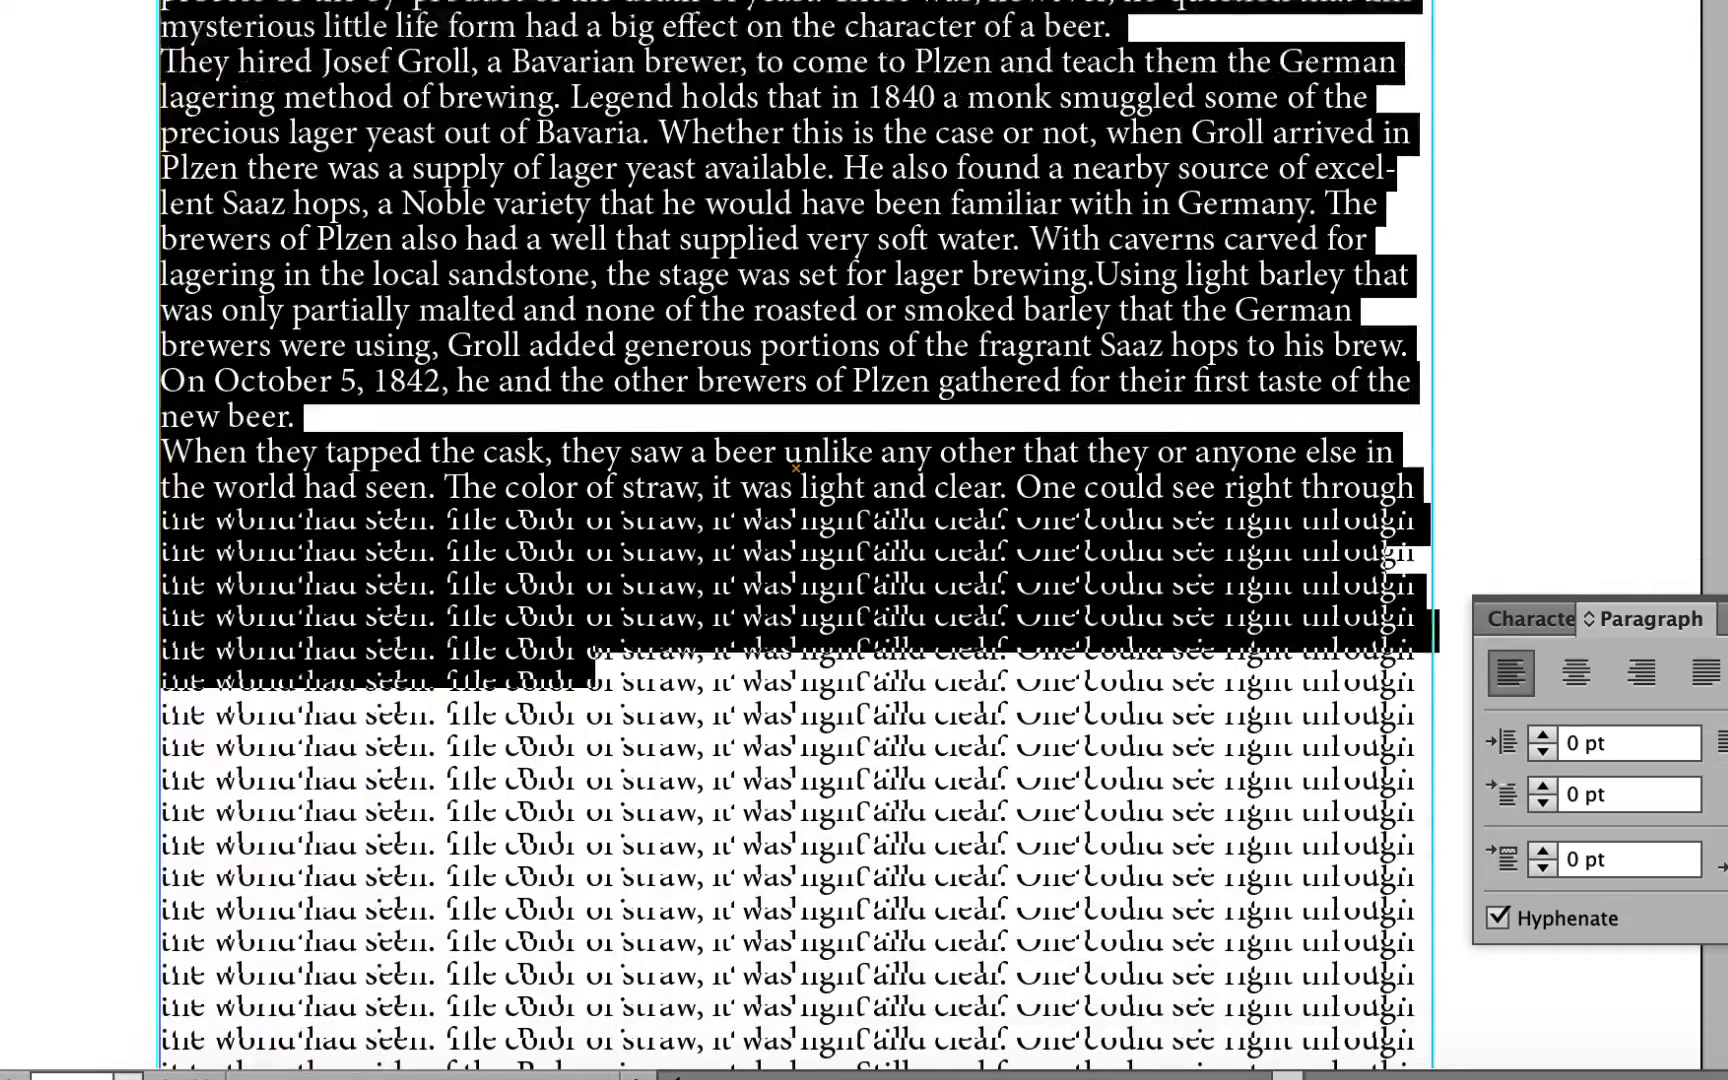
pyautogui.moveTo(595, 680); pyautogui.dragTo(848, 808)
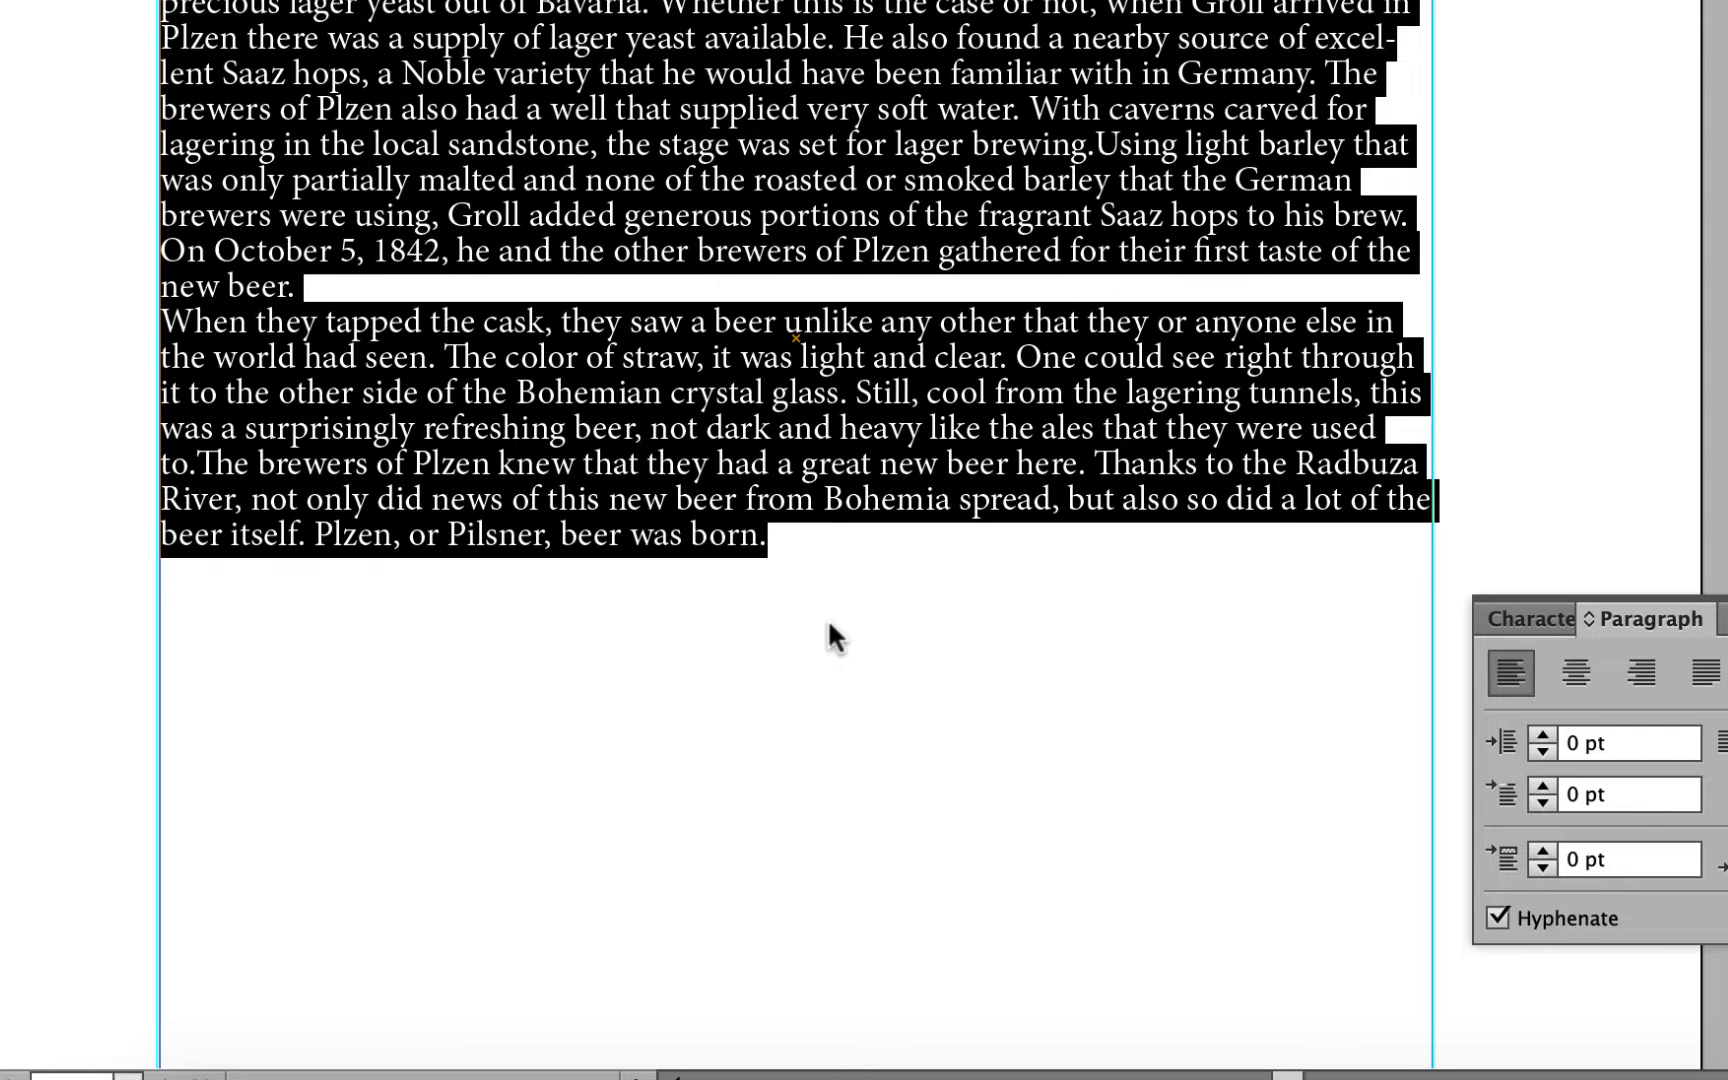
pyautogui.scroll(5, 828, 618)
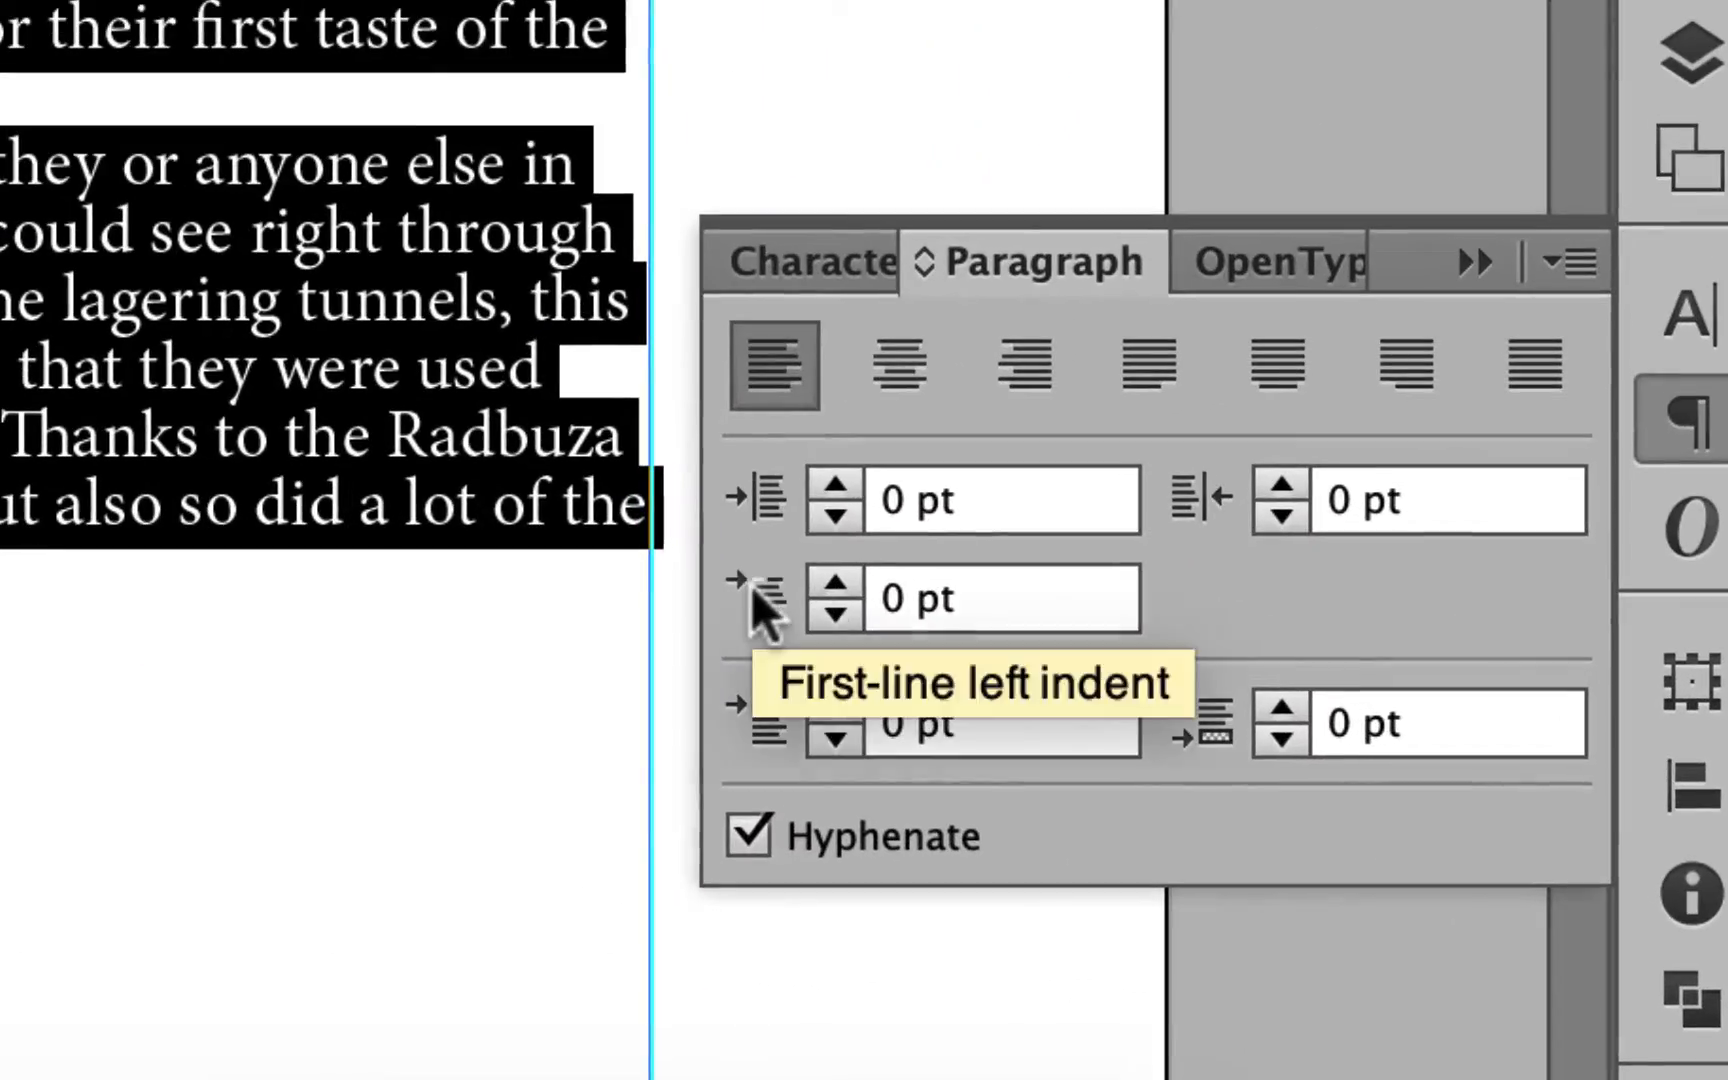
pyautogui.click(832, 582)
pyautogui.click(832, 582)
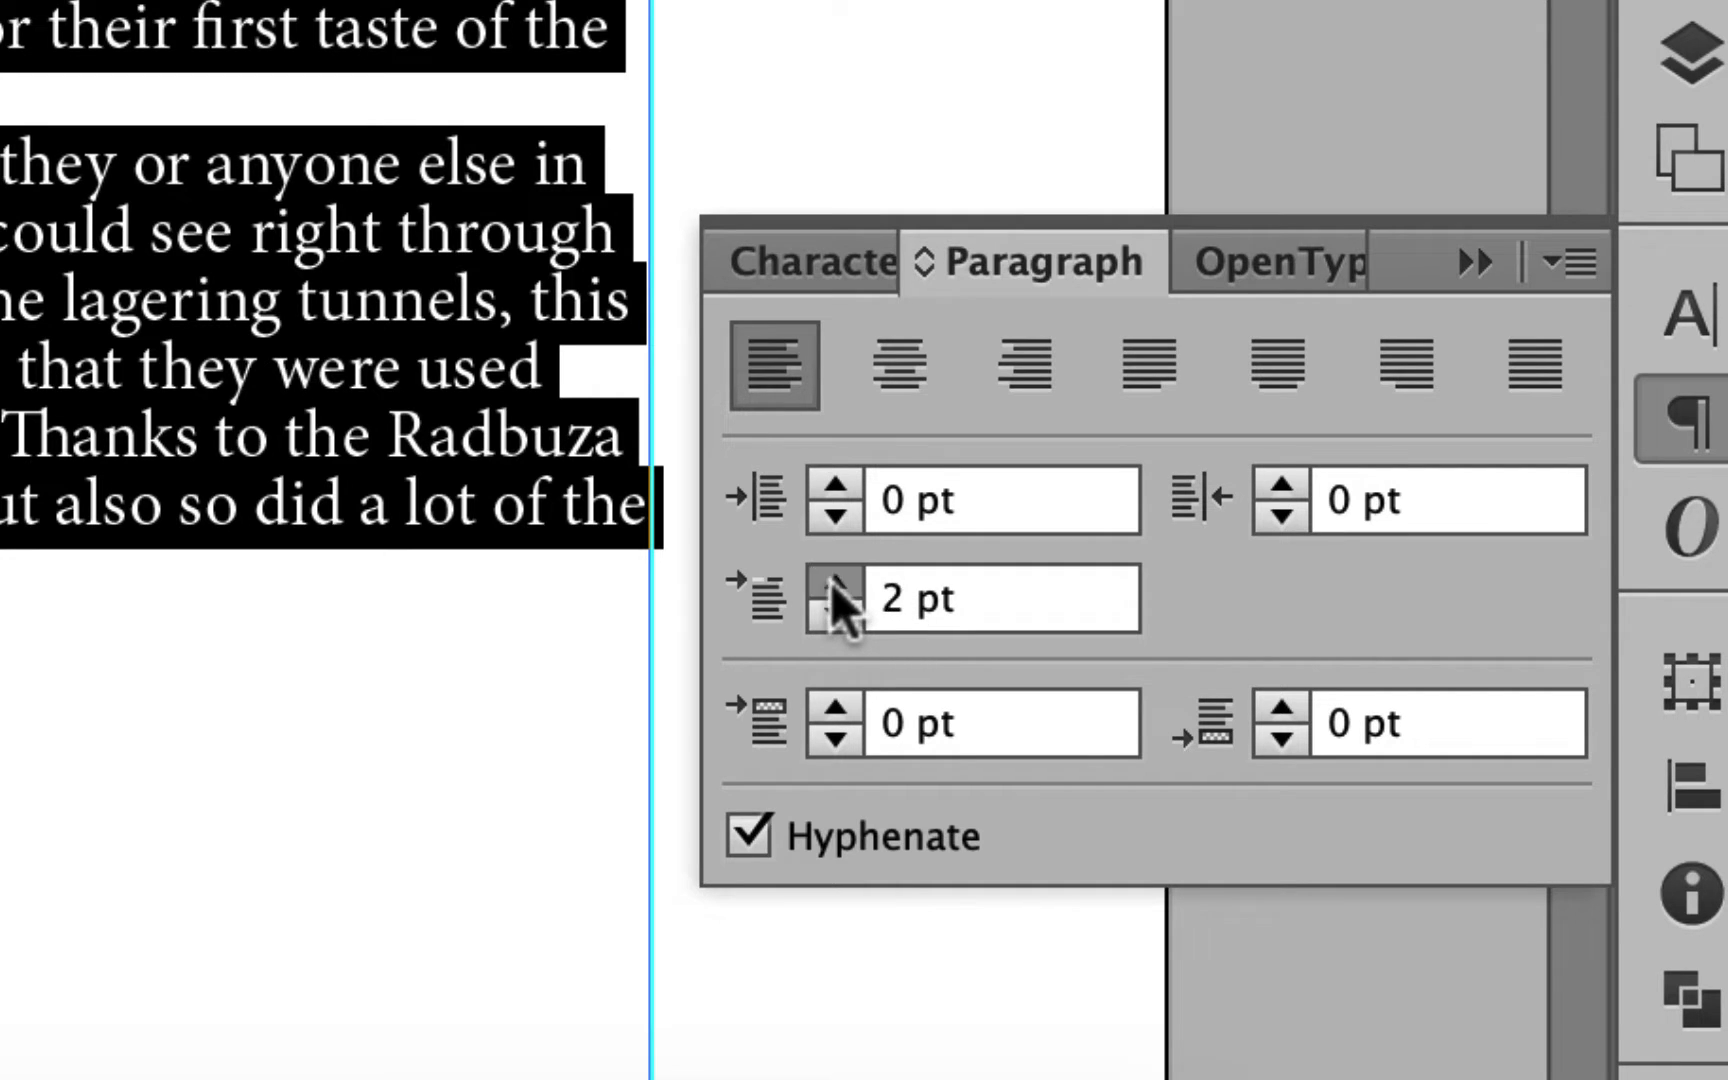
pyautogui.click(832, 582)
pyautogui.click(832, 582)
pyautogui.click(832, 582)
pyautogui.click(998, 578)
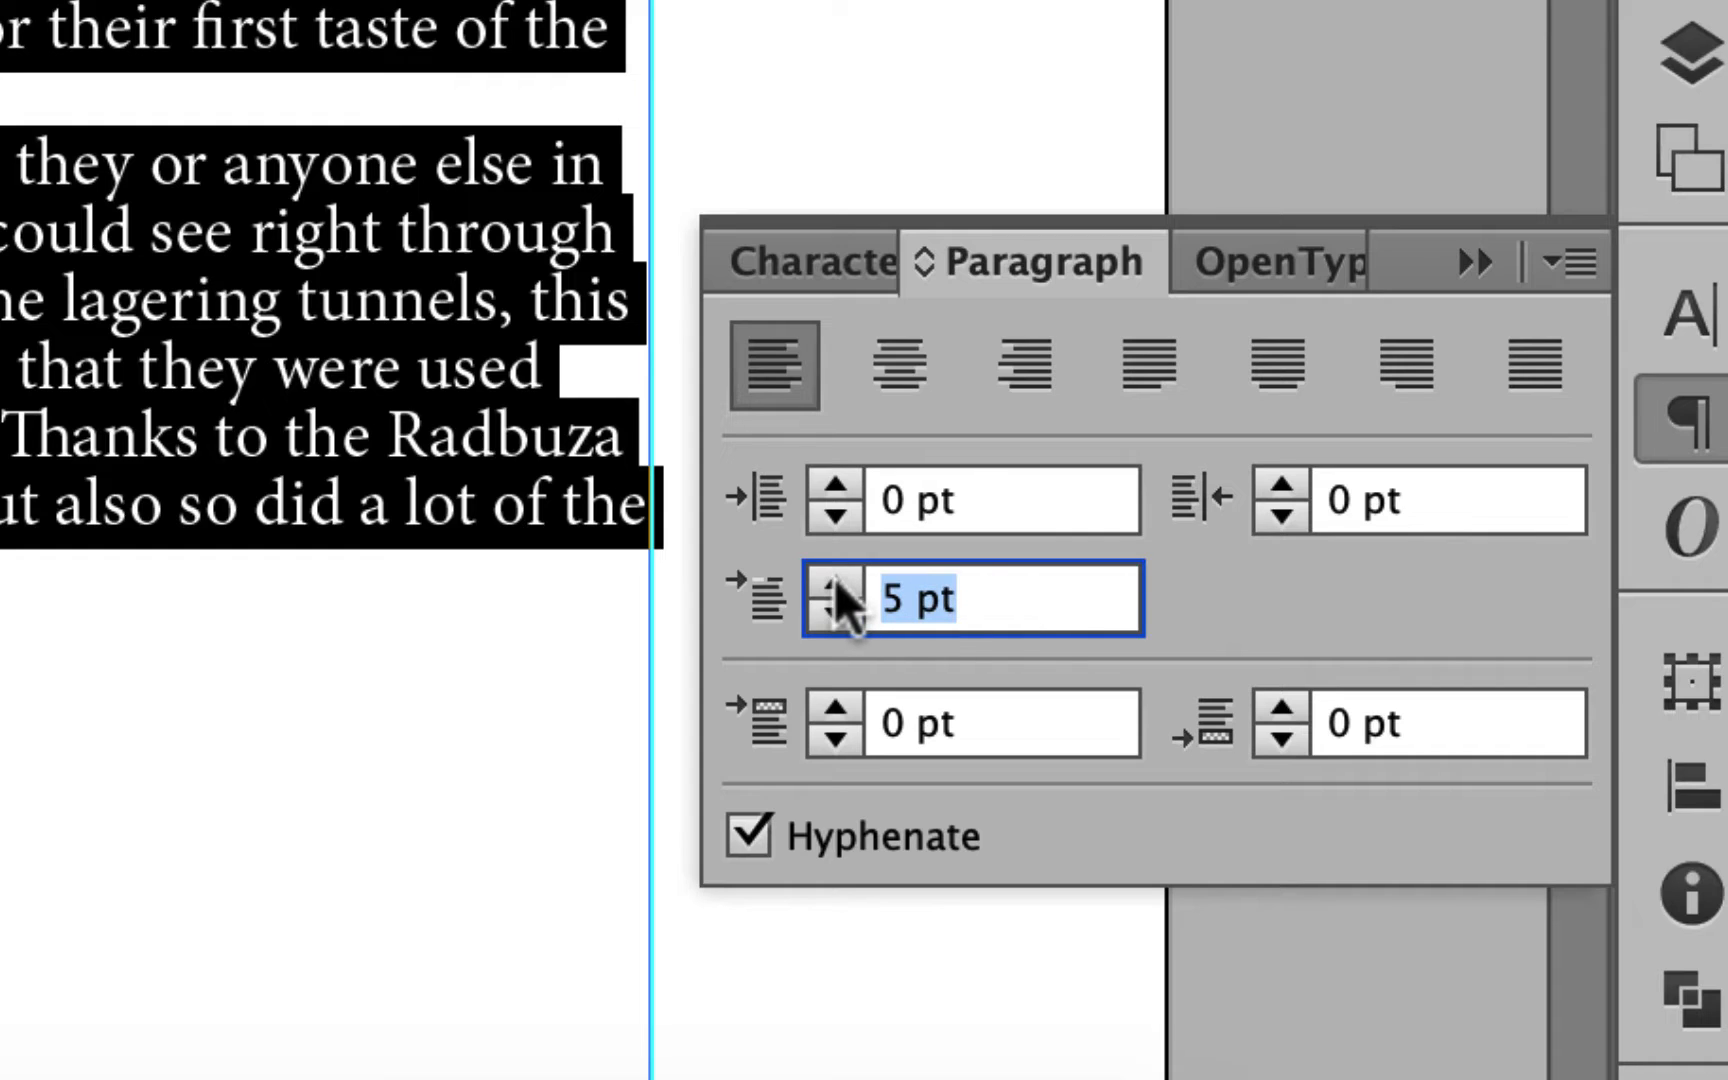
pyautogui.write('32')
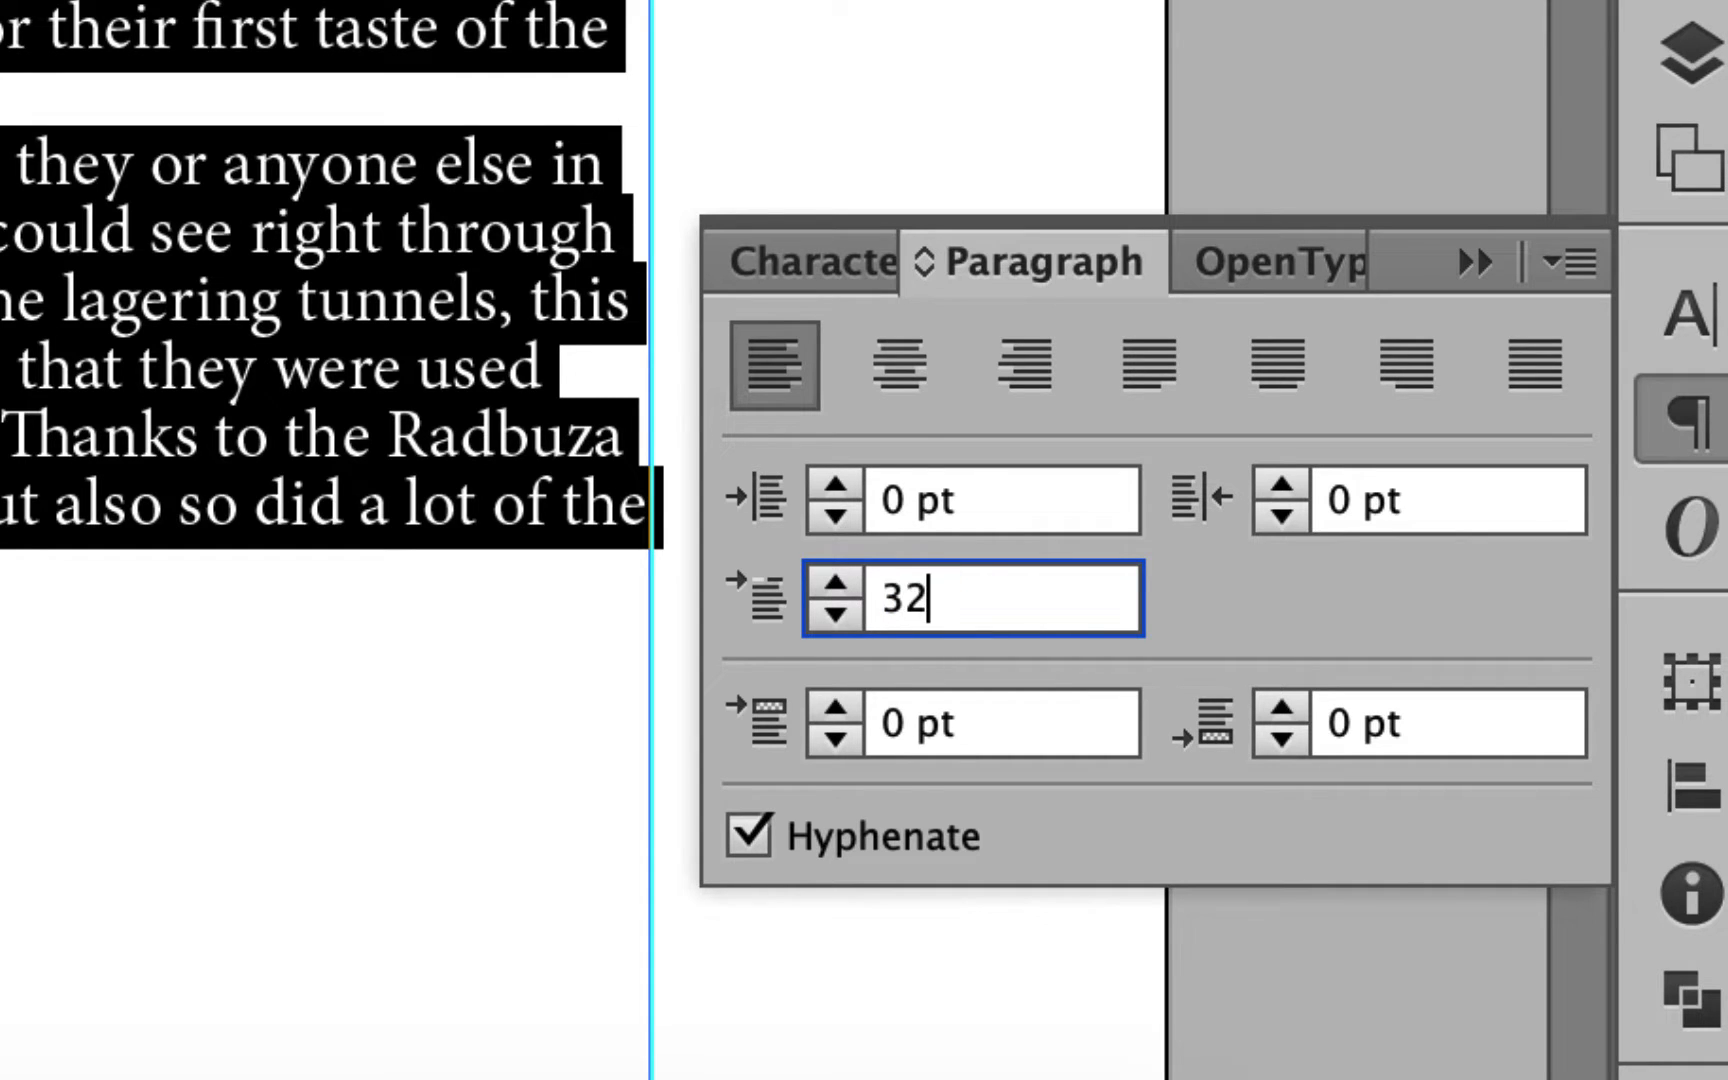
pyautogui.press('Return')
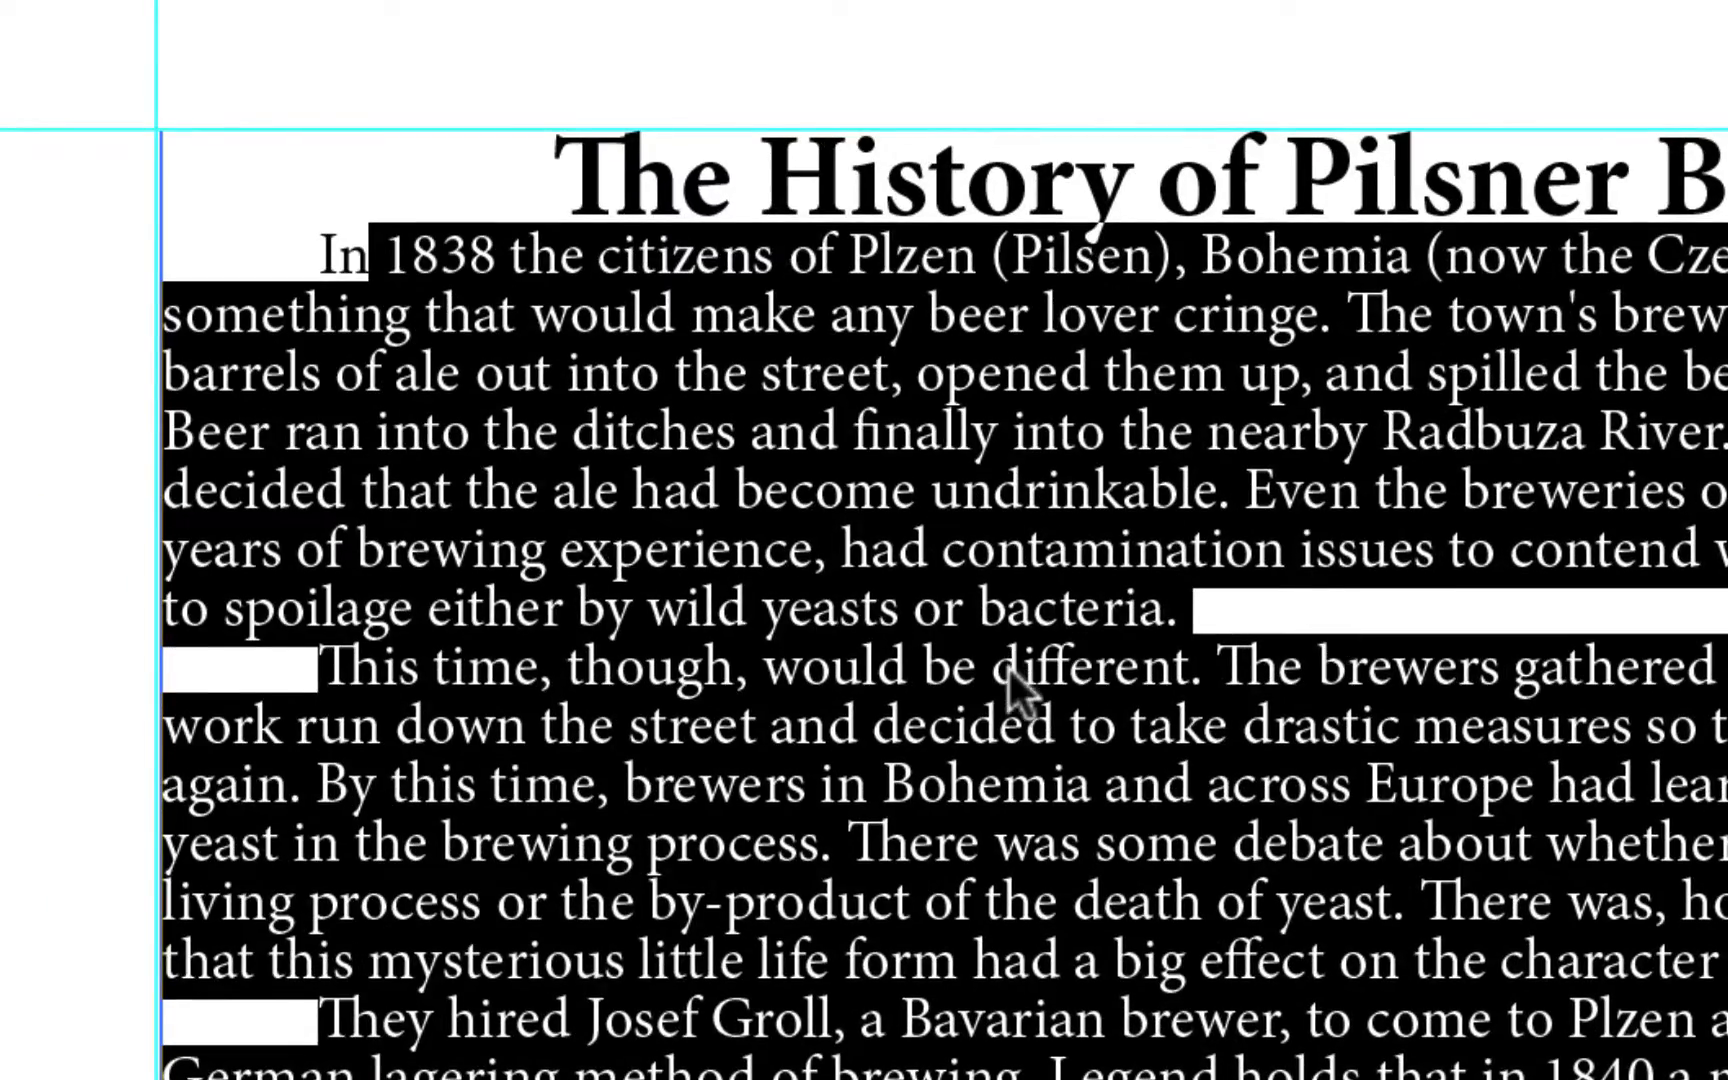
pyautogui.click(1005, 670)
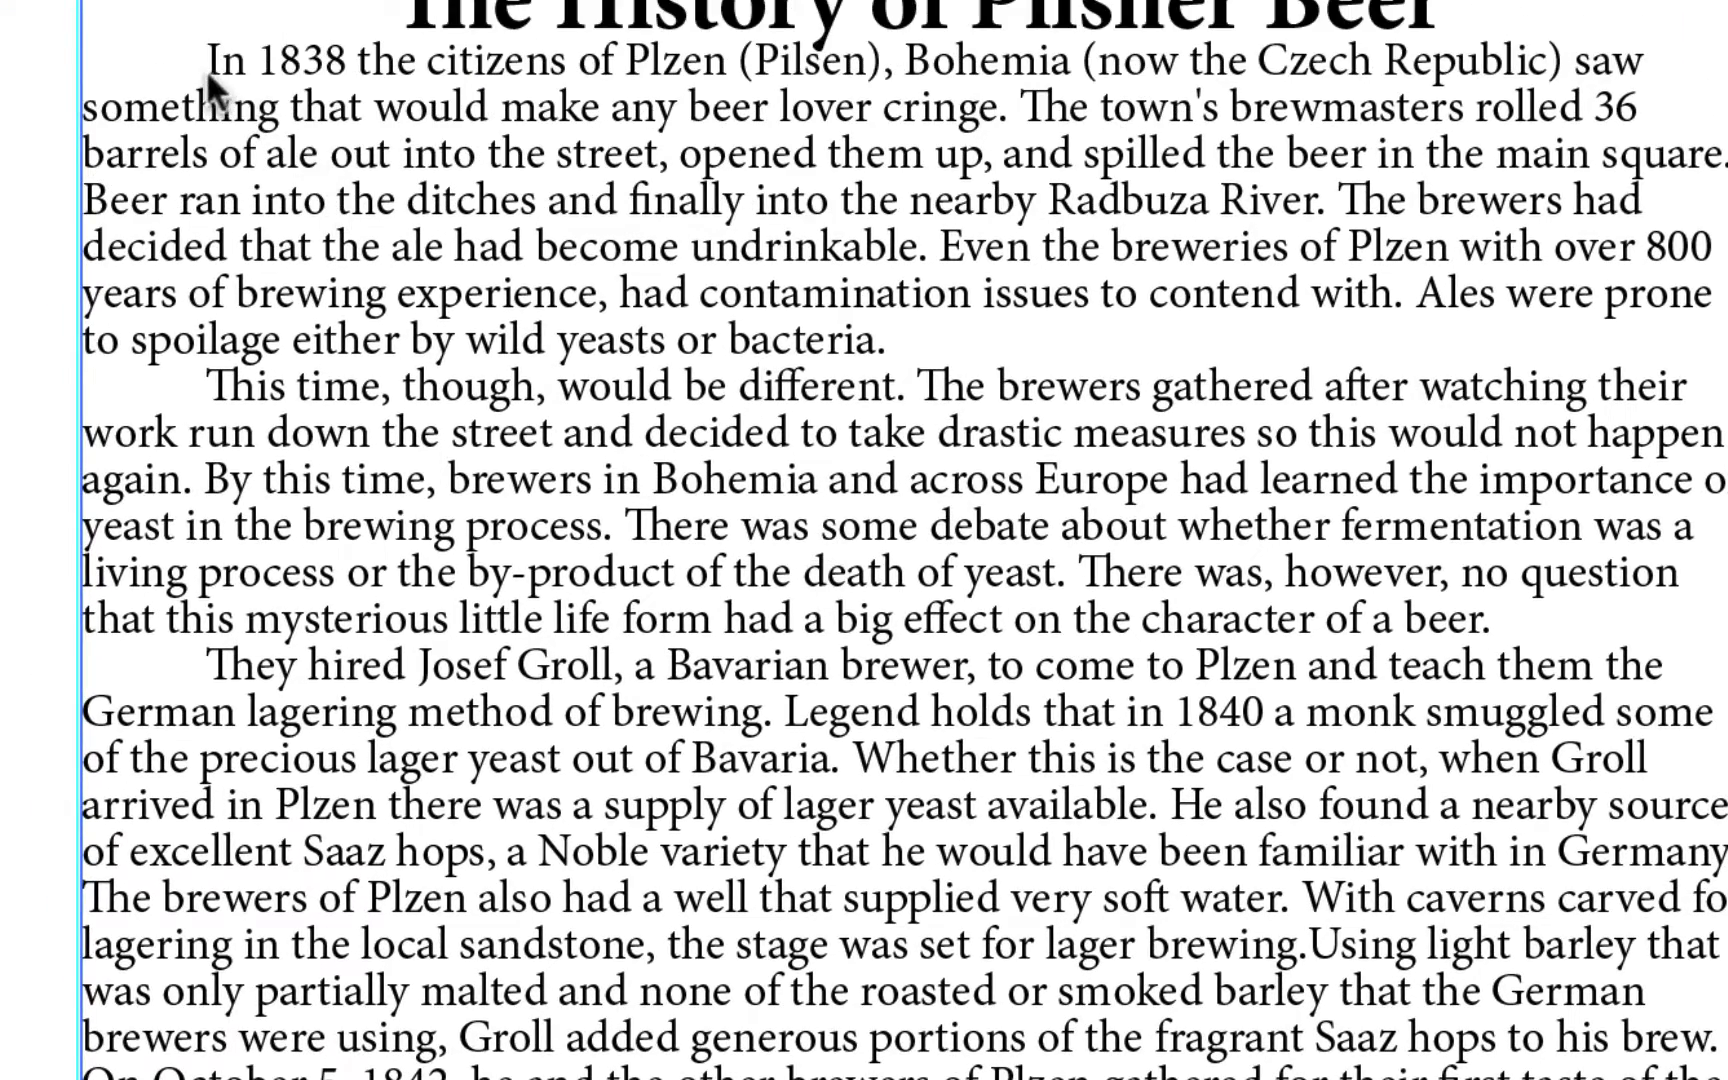
# Reselect all body paragraphs and reset their first-line left indent to 0 pt.
pyautogui.moveTo(207, 68); pyautogui.dragTo(980, 795)
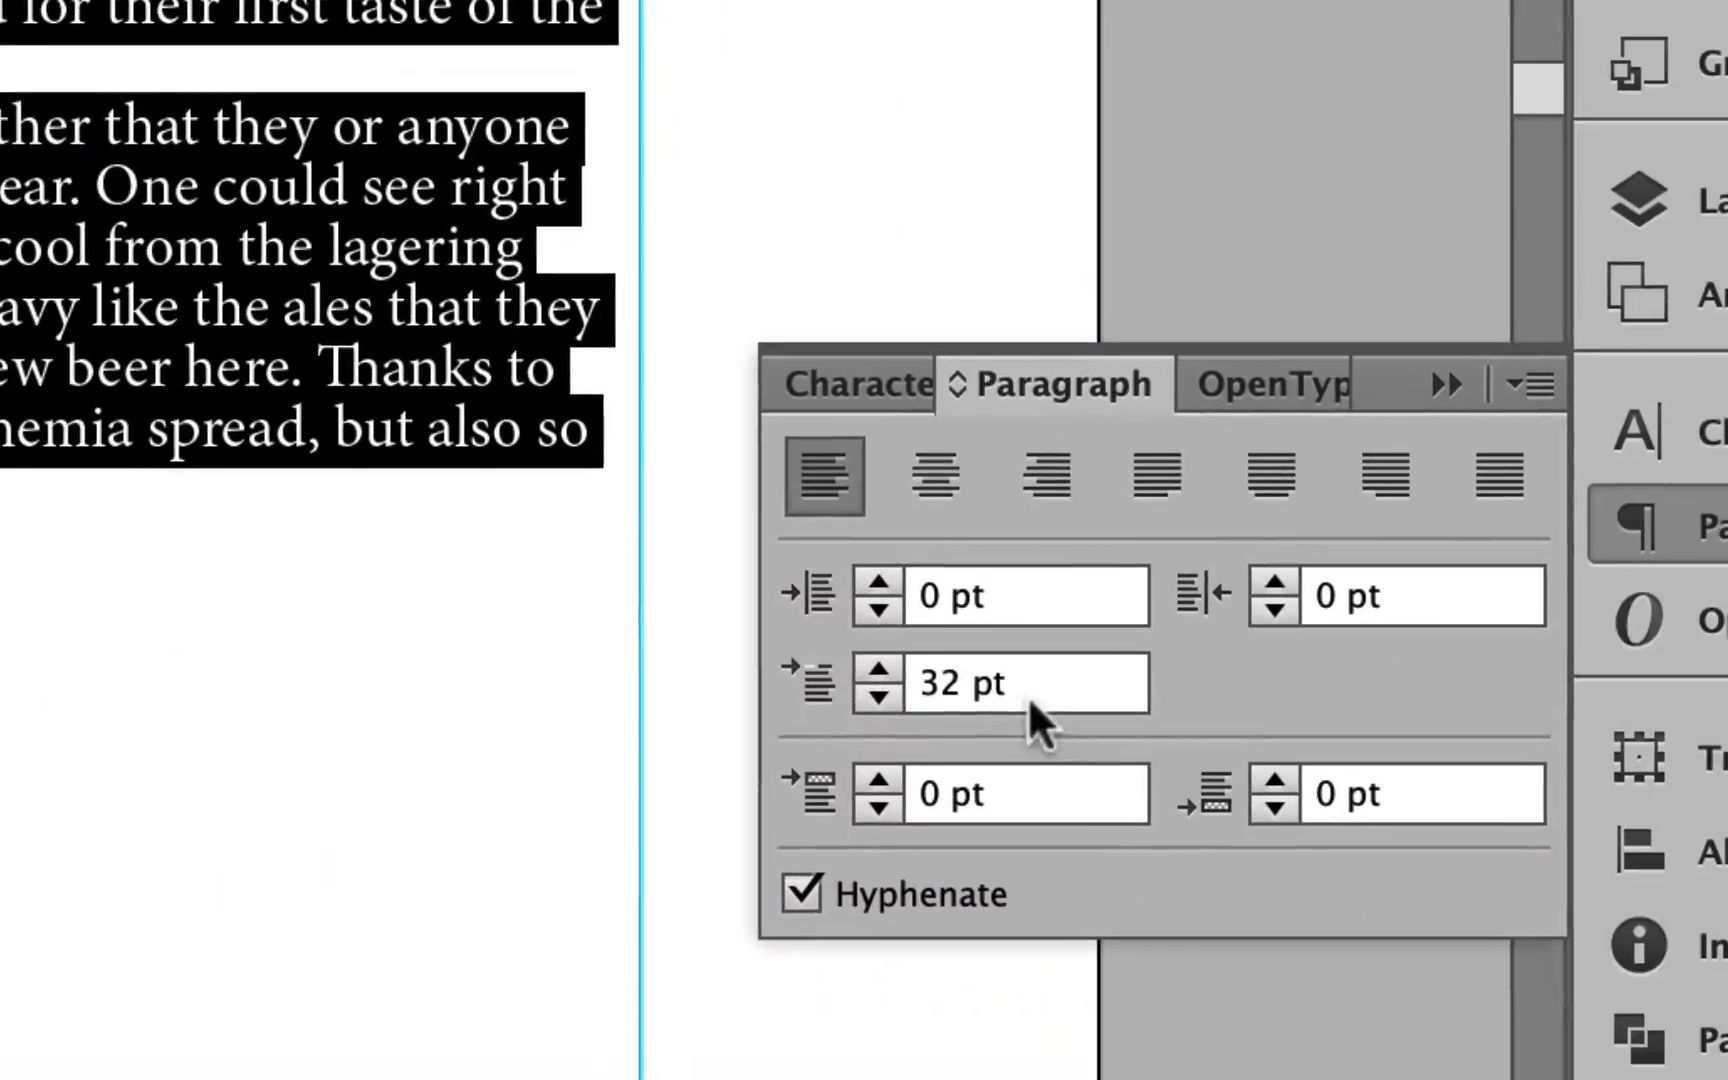
pyautogui.moveTo(1020, 683); pyautogui.dragTo(822, 694)
pyautogui.write('0')
pyautogui.press('Return')
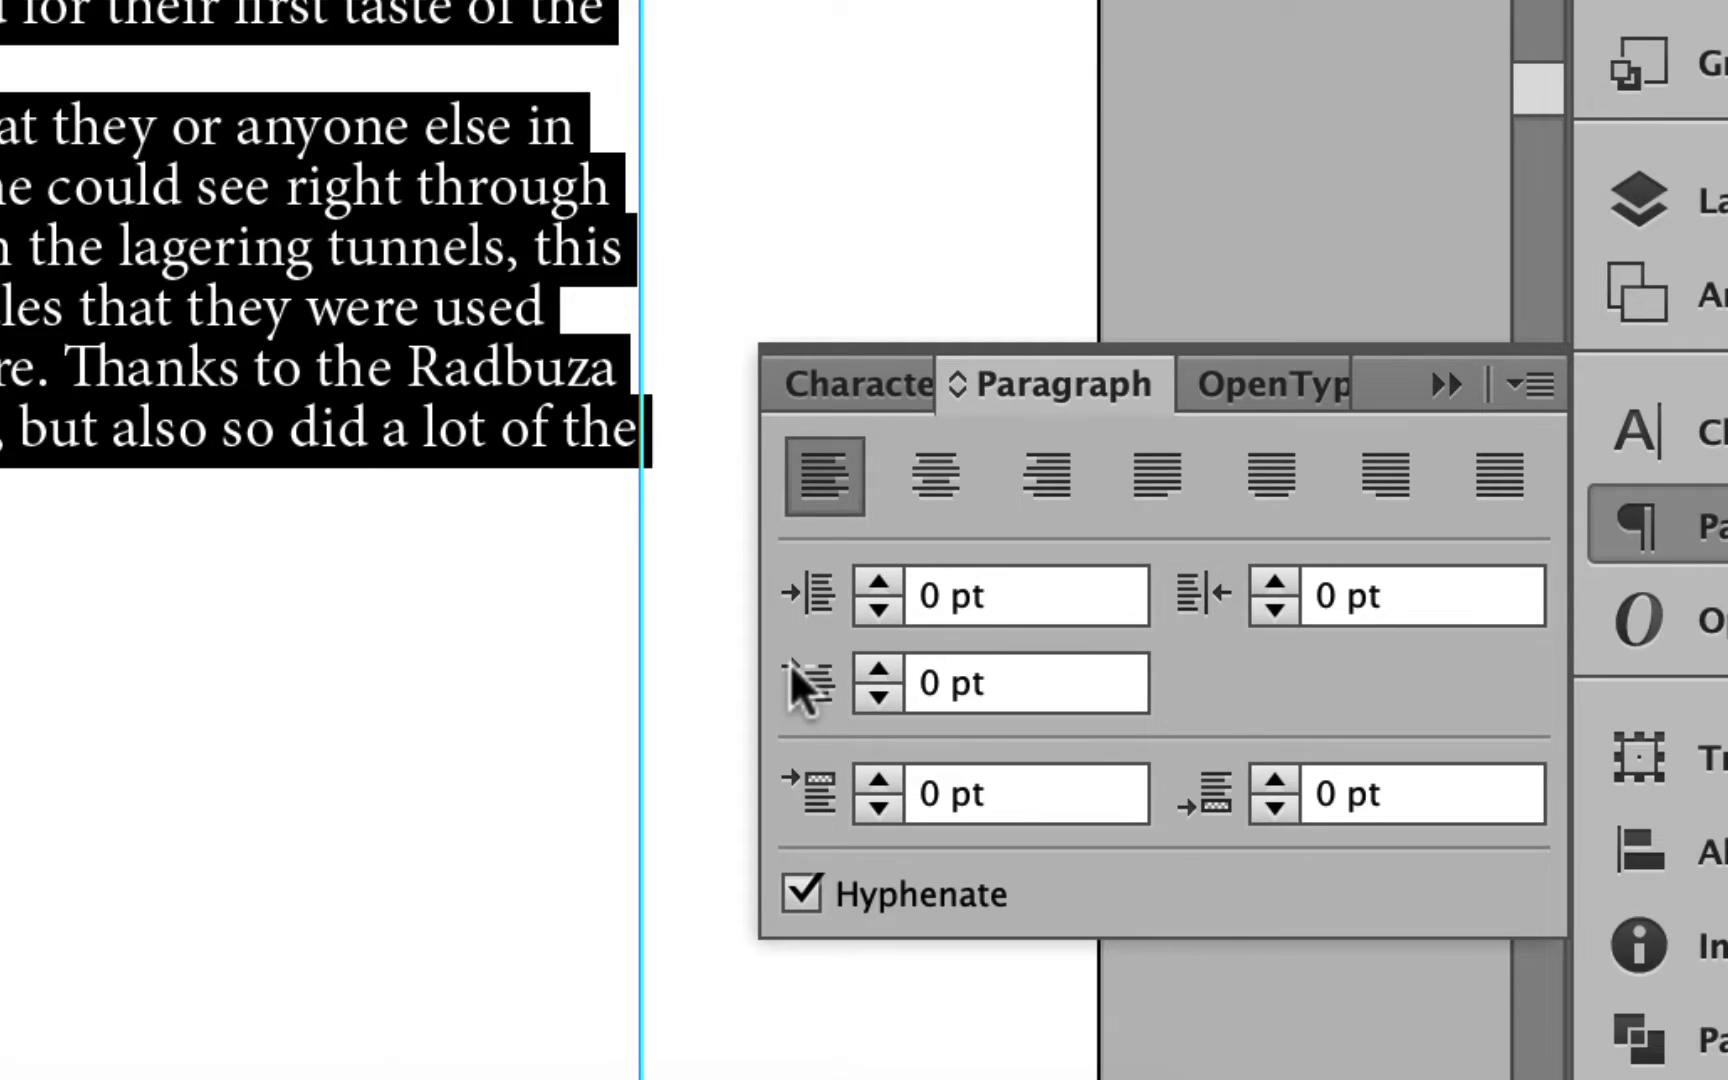
pyautogui.scroll(6, 380, 540)
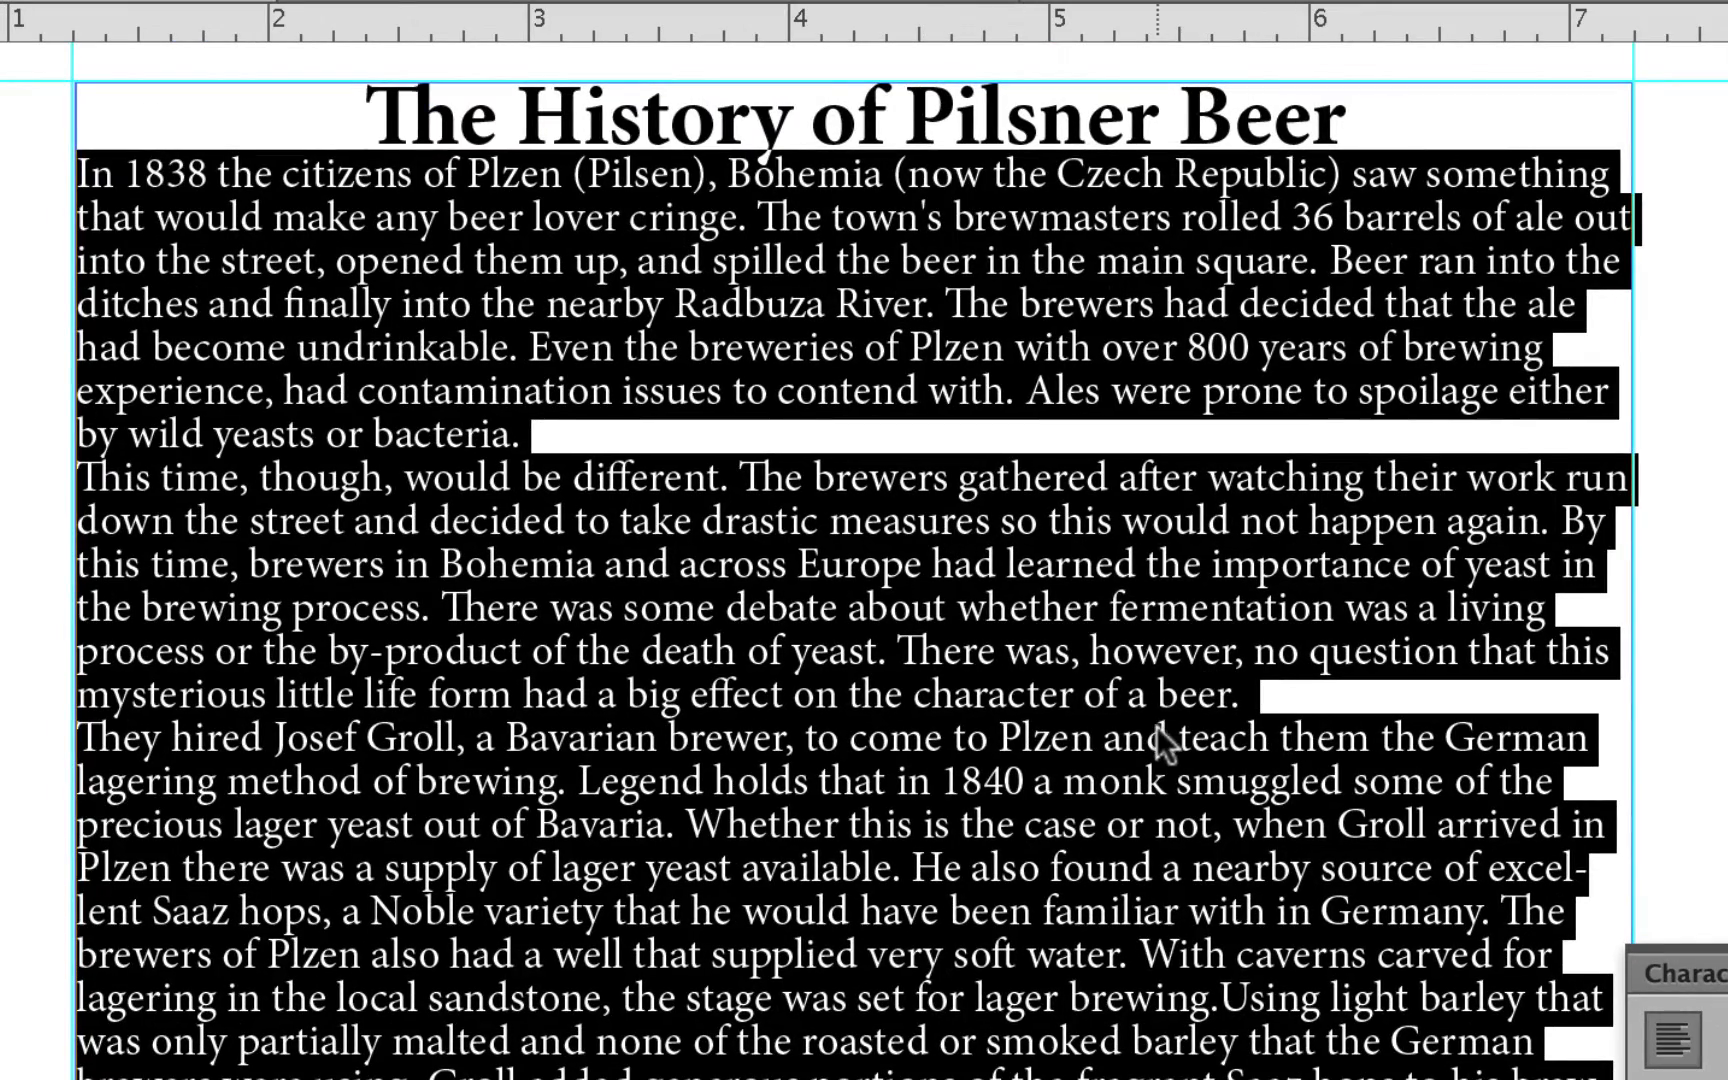
pyautogui.hscroll(2, 1156, 726)
pyautogui.scroll(1, 1156, 726)
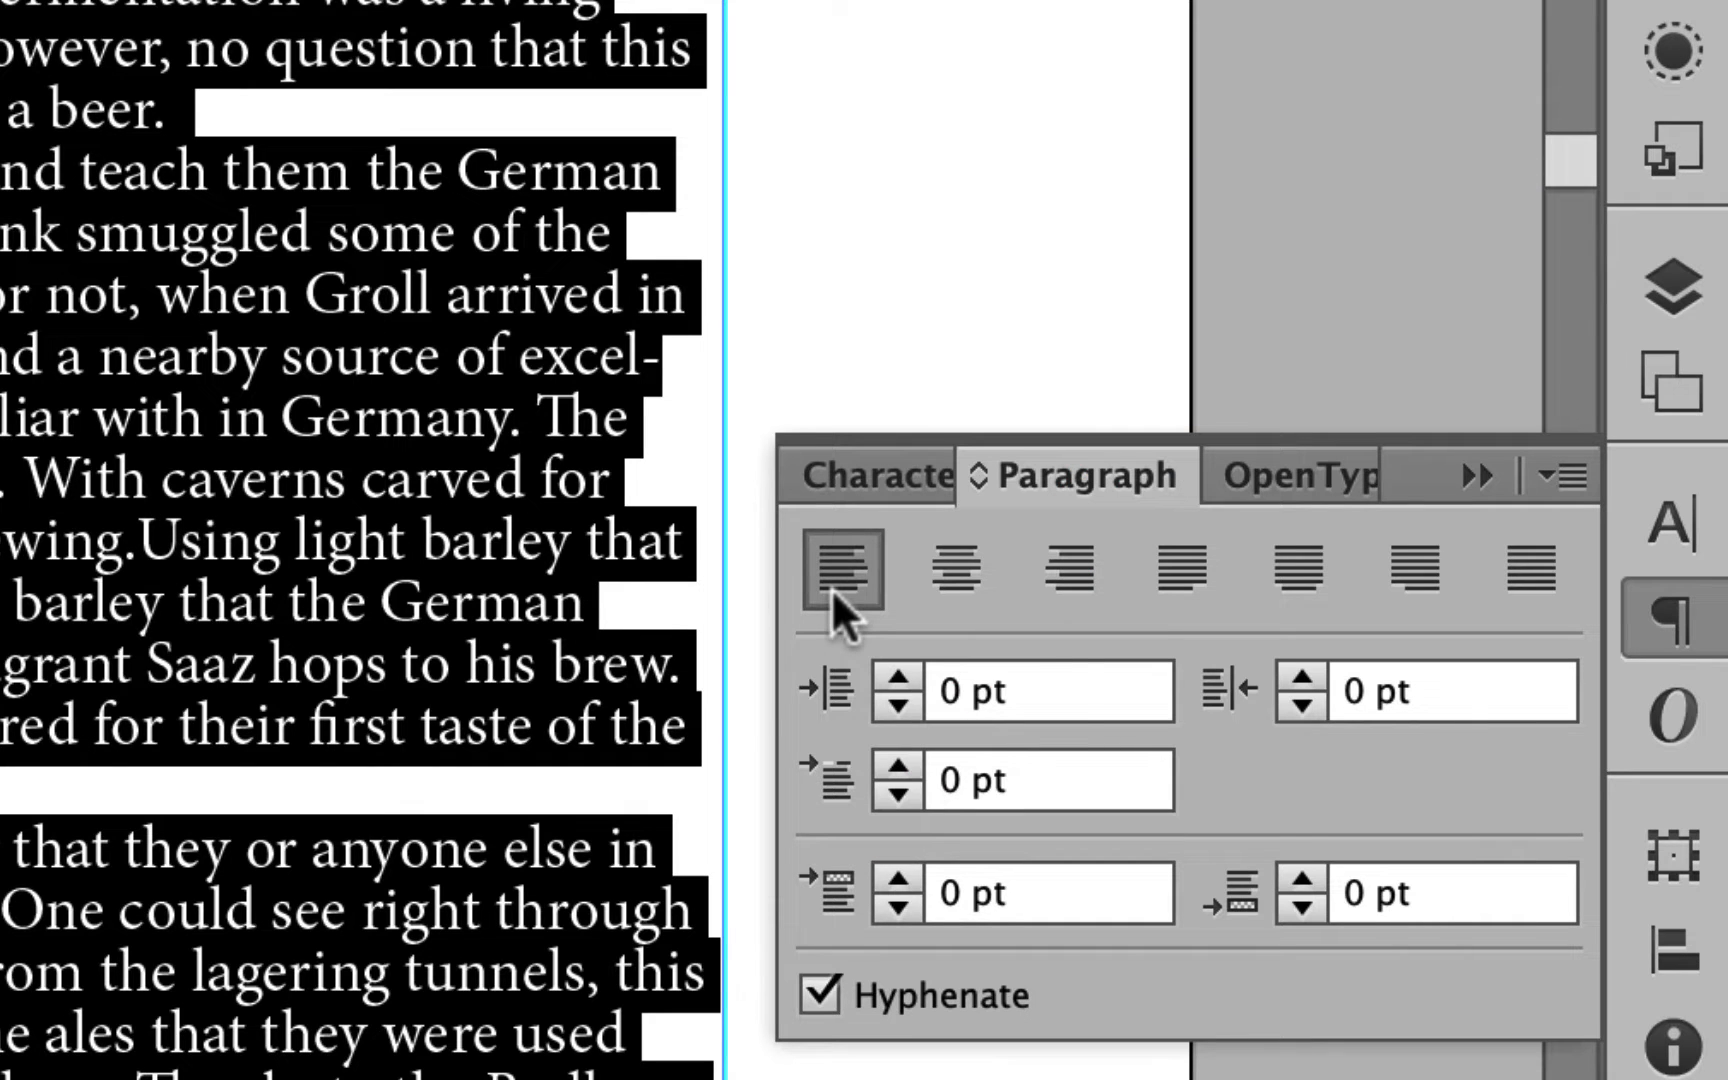
# Adjust the space before the selected body paragraphs to separate them by about one blank line, and deselect the text.
pyautogui.click(900, 878)
pyautogui.click(903, 876)
pyautogui.click(903, 876)
pyautogui.click(903, 875)
pyautogui.click(903, 875)
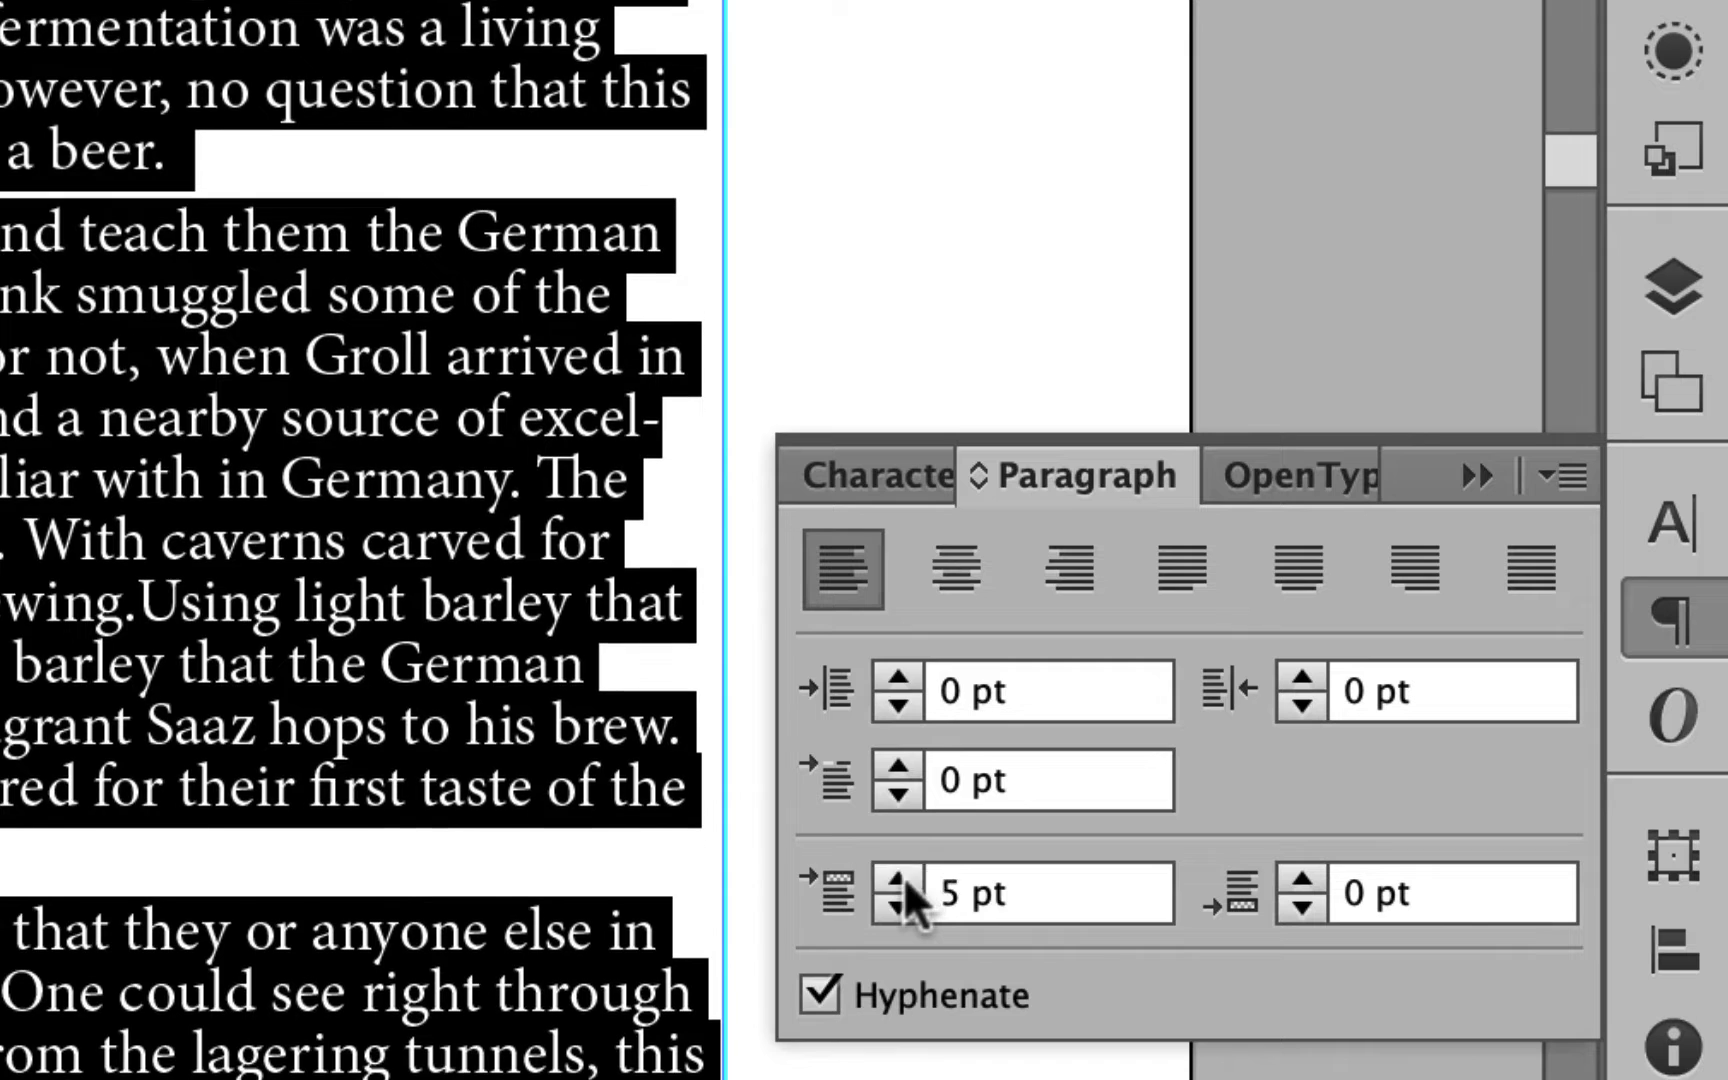
pyautogui.click(903, 875)
pyautogui.click(903, 875)
pyautogui.click(903, 875)
pyautogui.click(900, 876)
pyautogui.click(900, 876)
pyautogui.click(900, 876)
pyautogui.click(900, 876)
pyautogui.click(900, 876)
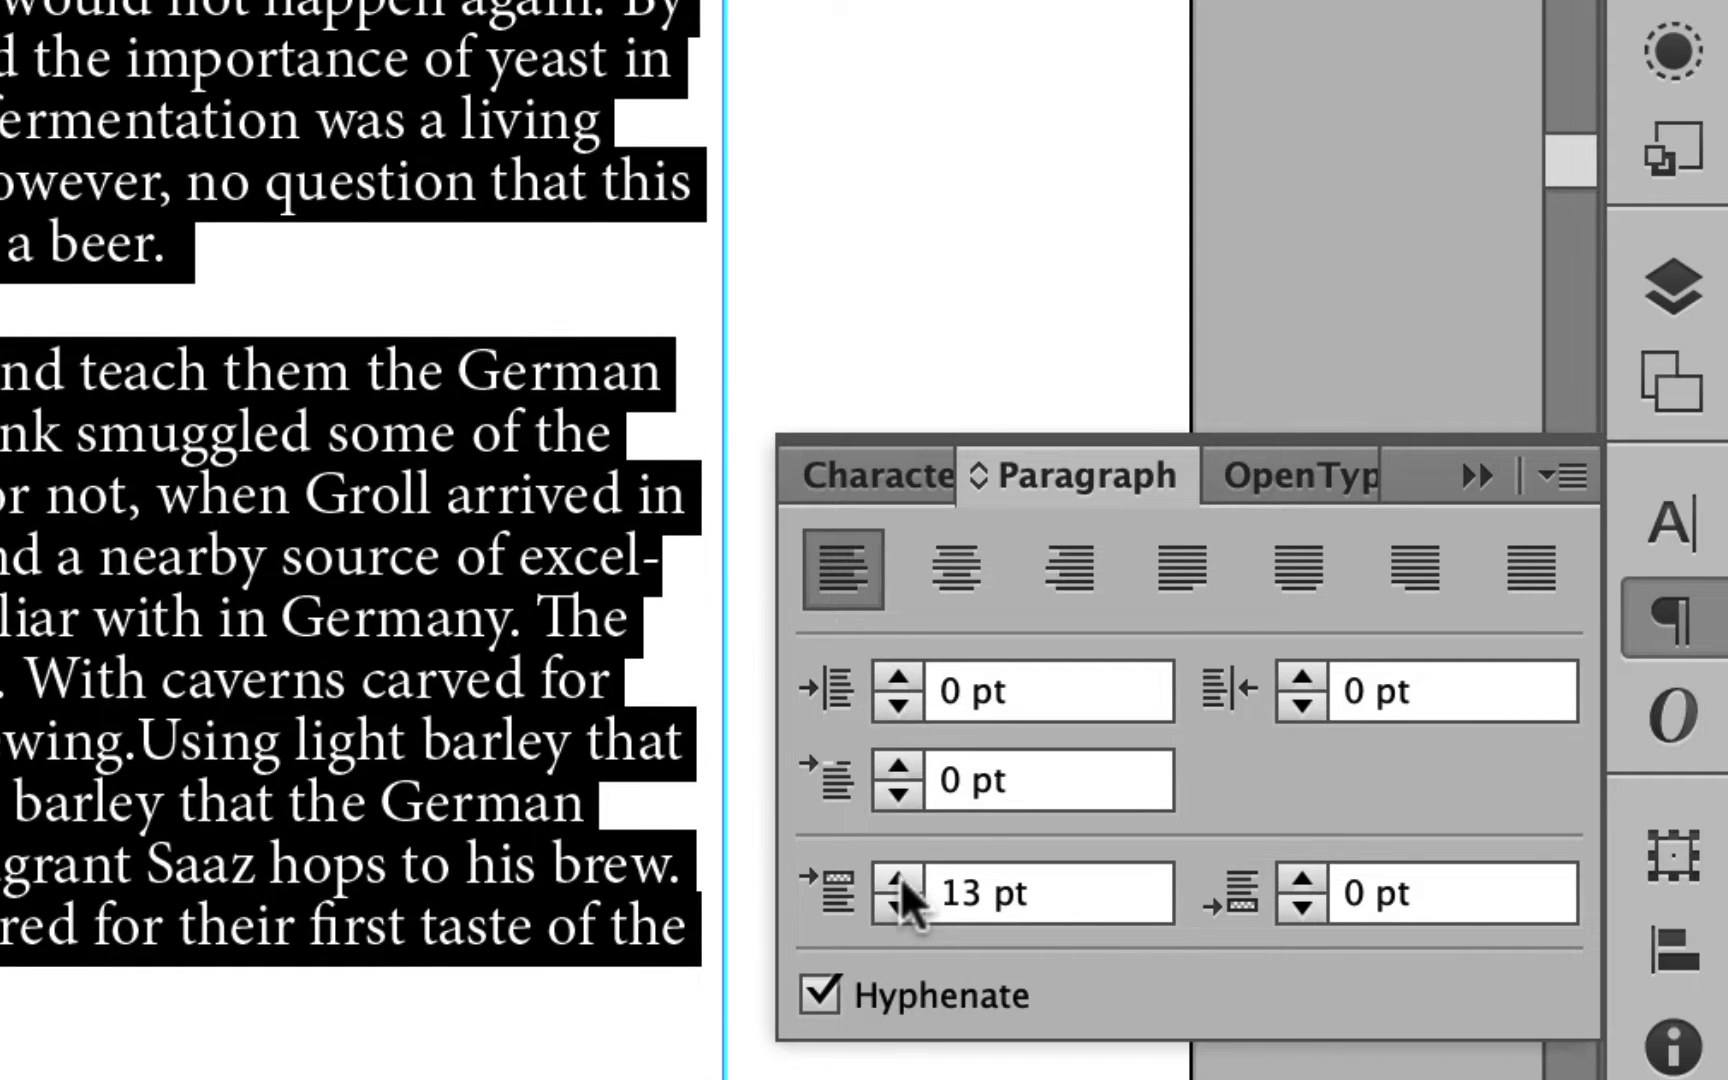
pyautogui.click(900, 908)
pyautogui.click(900, 908)
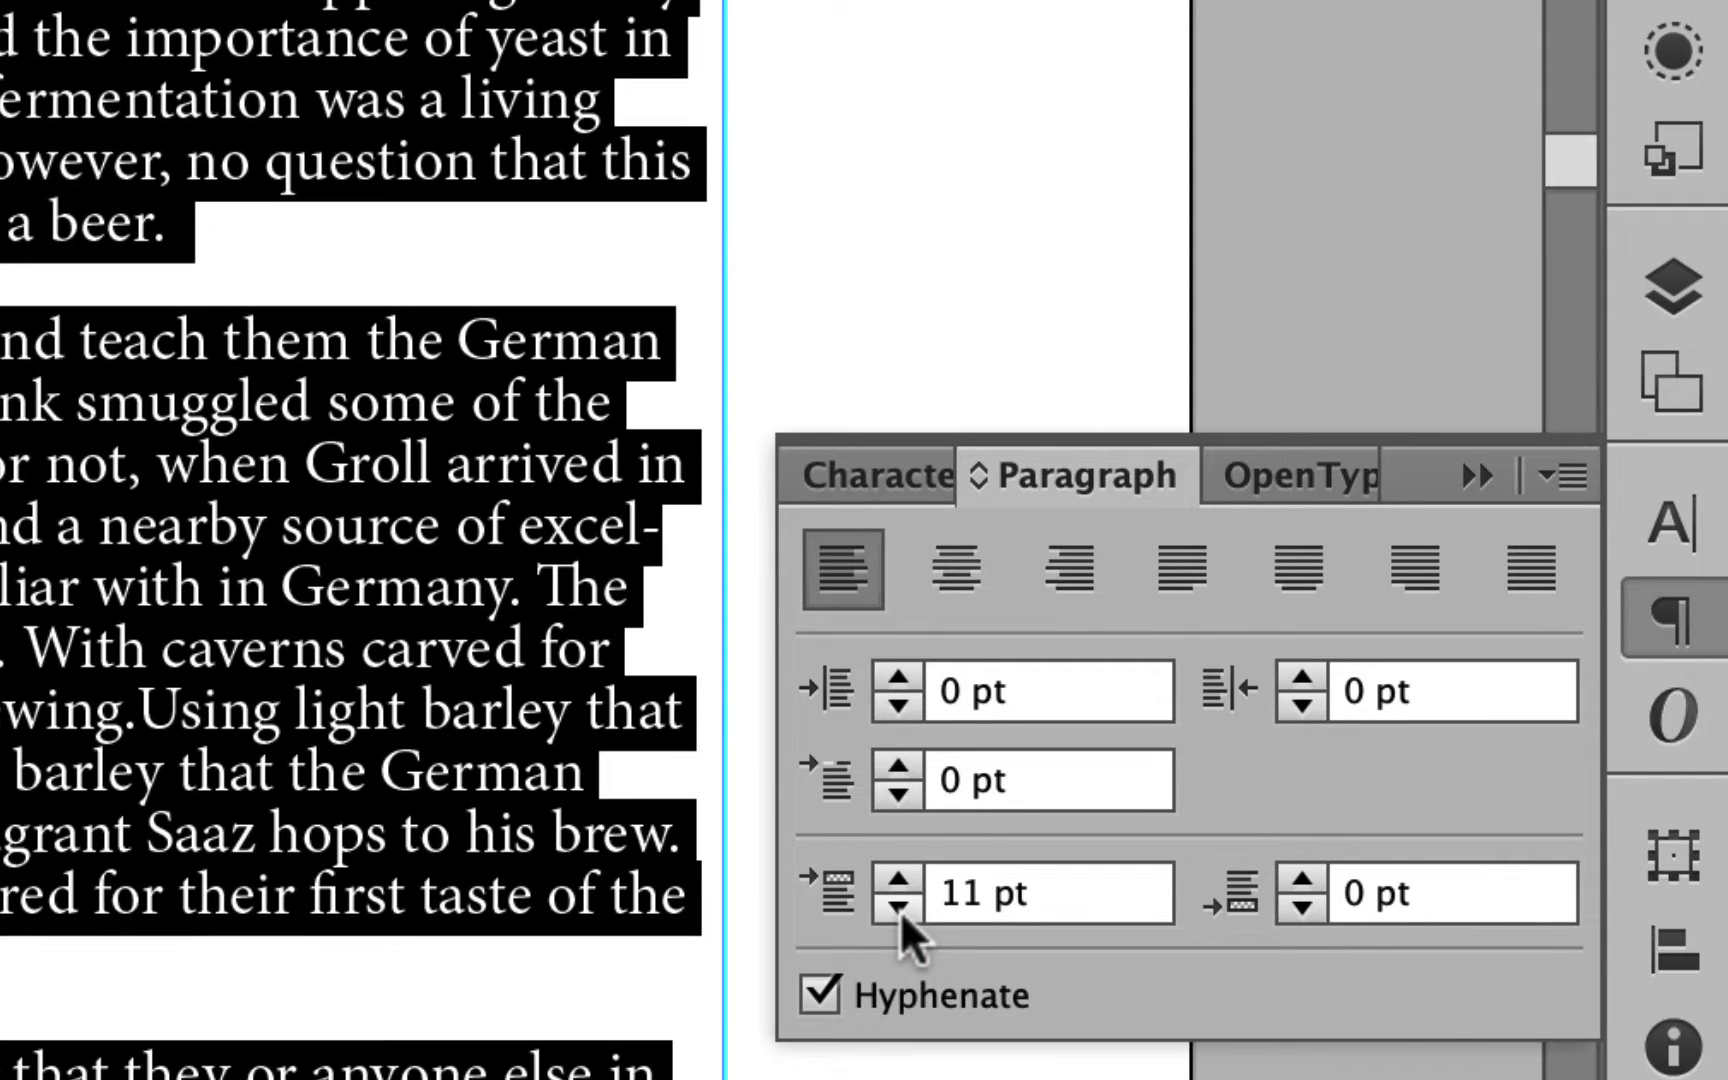
pyautogui.click(900, 908)
pyautogui.click(900, 908)
pyautogui.click(900, 908)
pyautogui.click(900, 908)
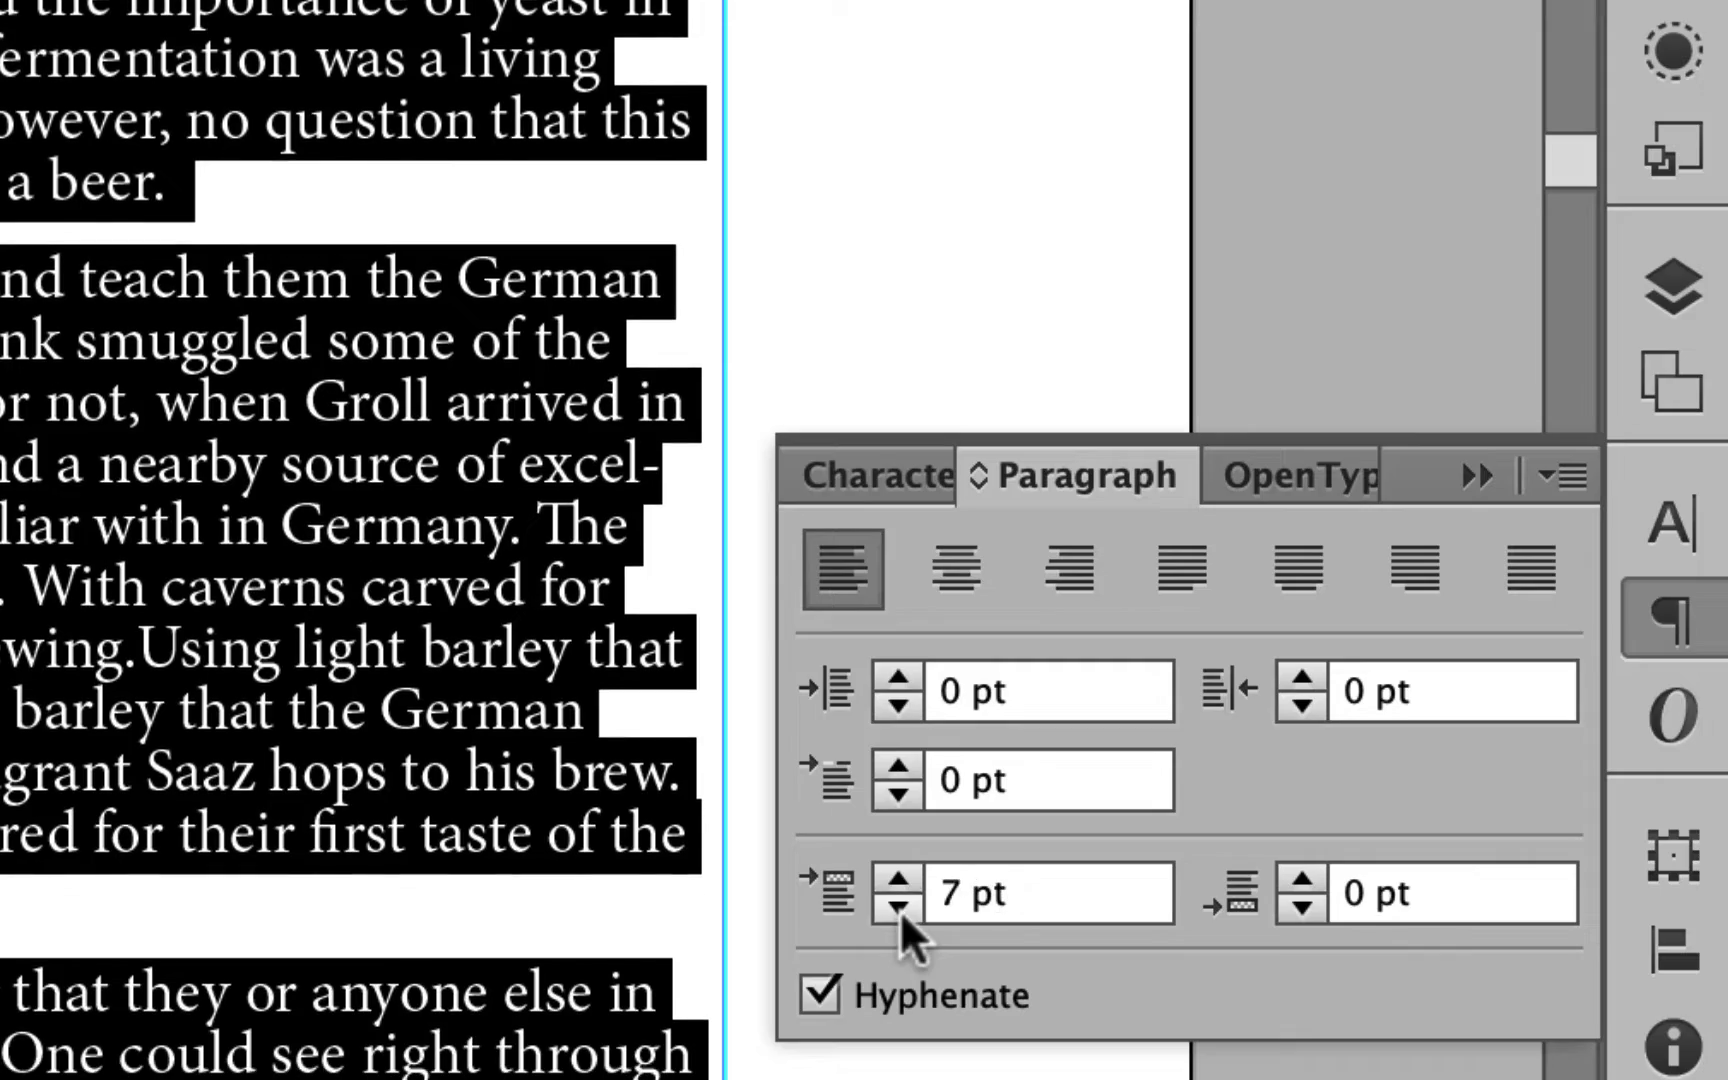
pyautogui.click(900, 908)
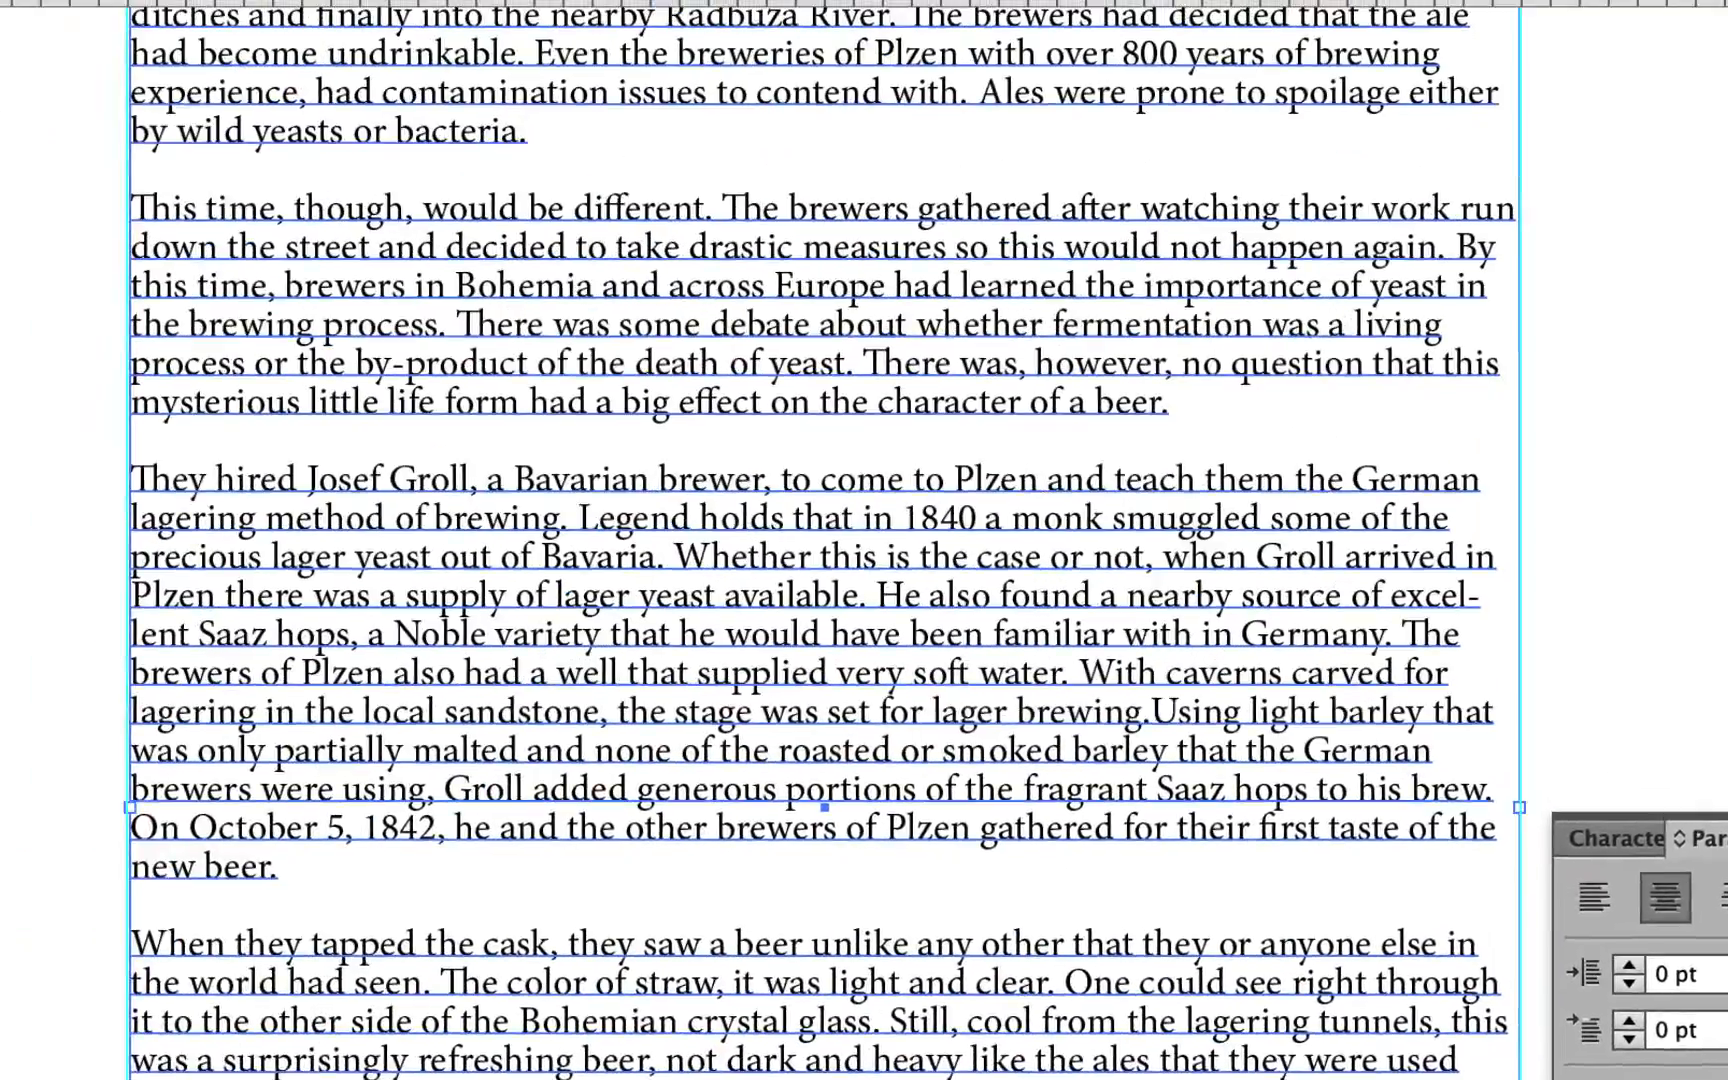
pyautogui.click(1612, 275)
# Examine the headline and the first body paragraph up close at 300% zoom.
pyautogui.scroll(5, 1612, 275)
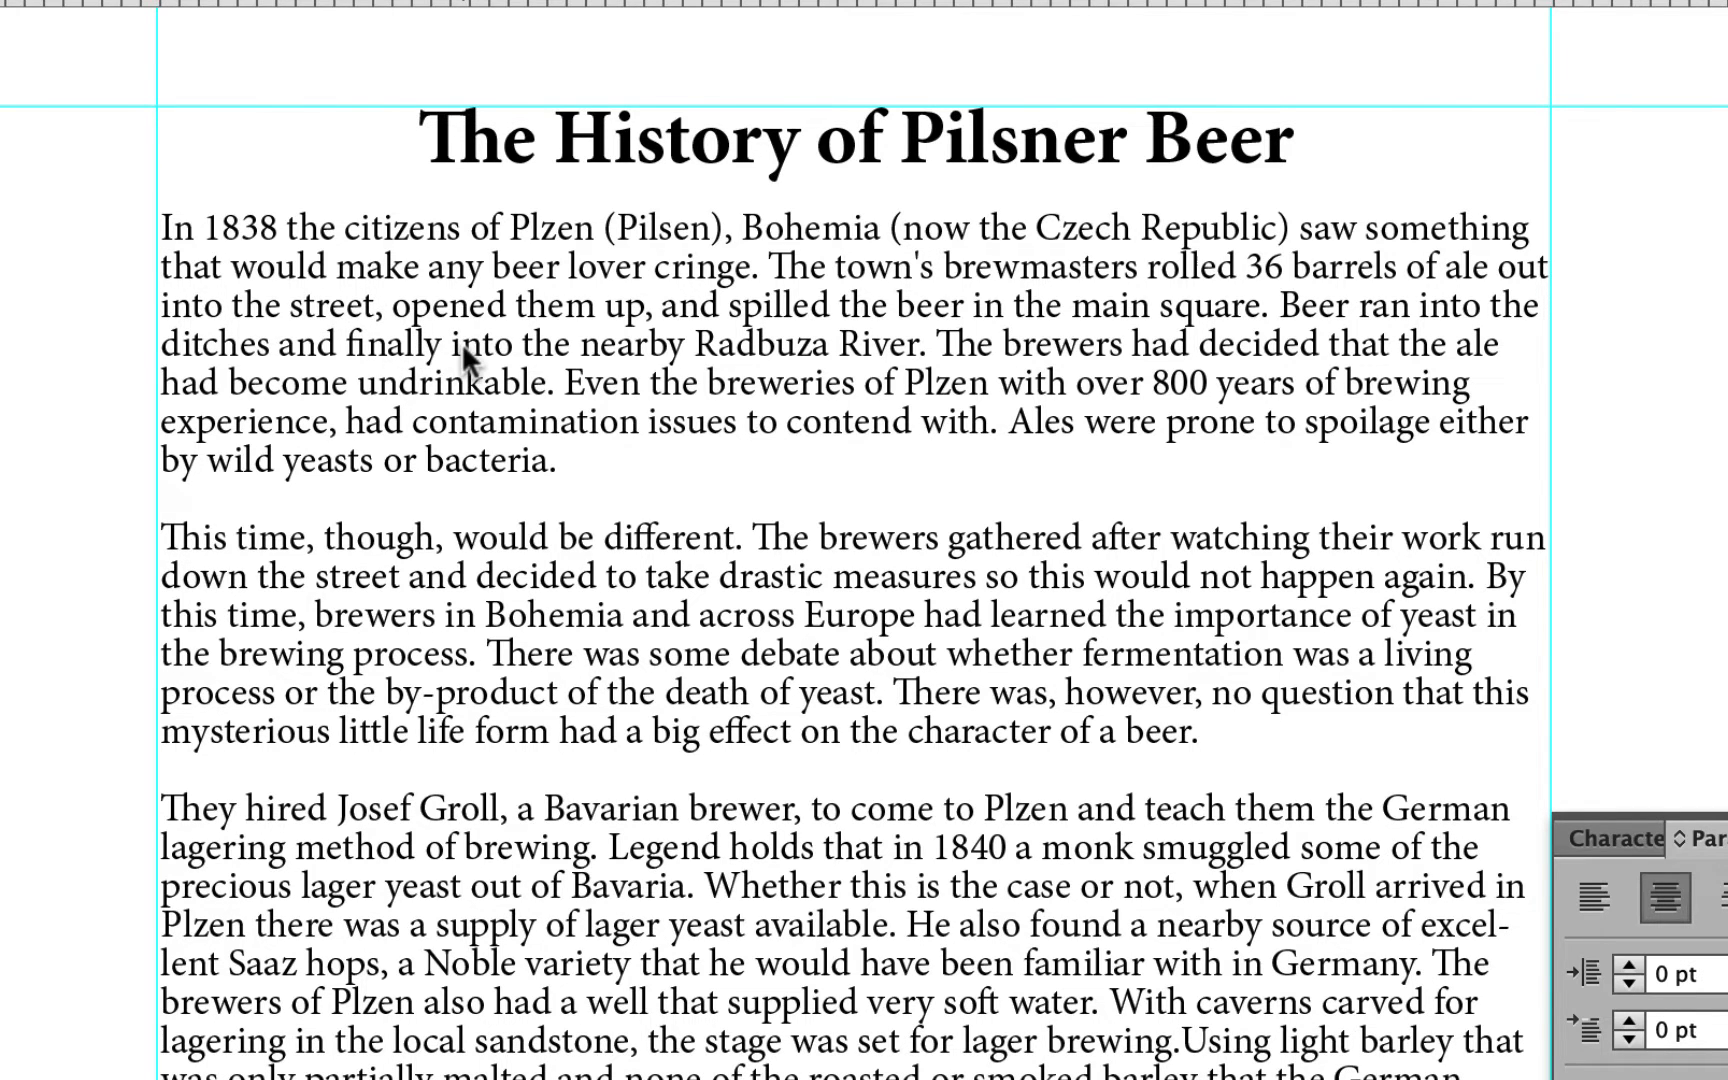
pyautogui.press('super+equal')
pyautogui.scroll(3, 465, 352)
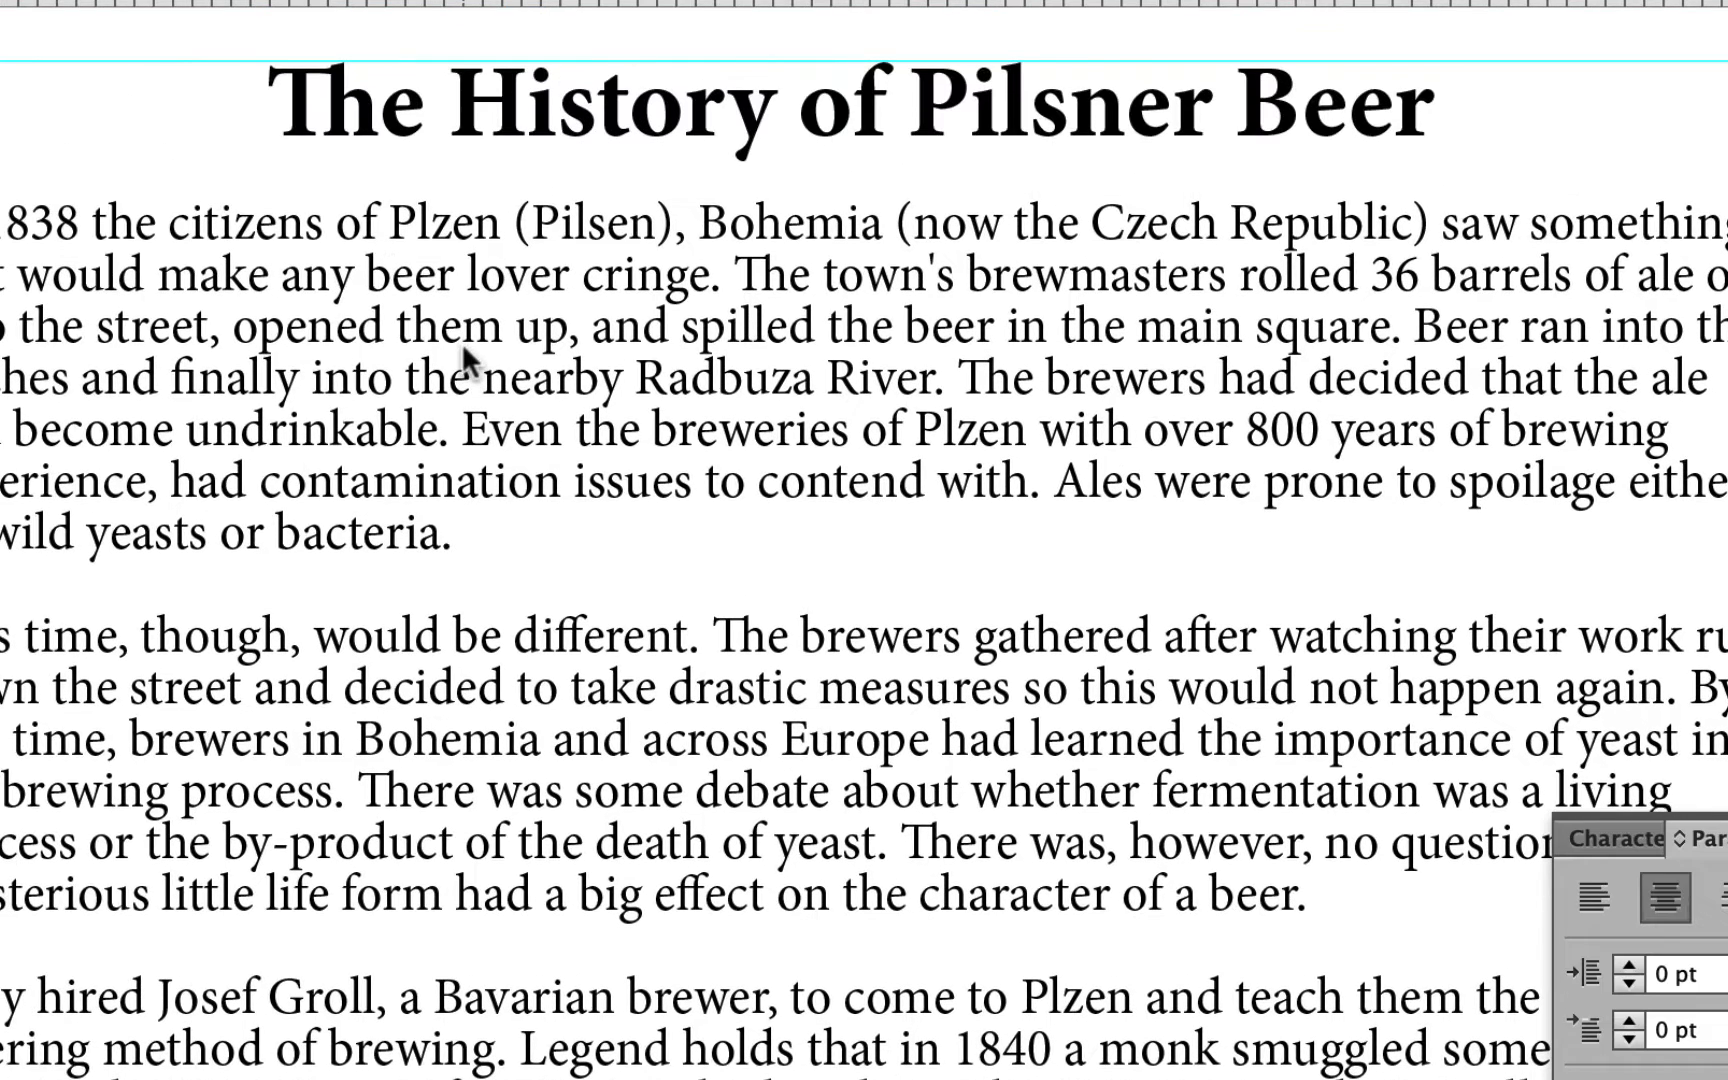
pyautogui.press('super+equal')
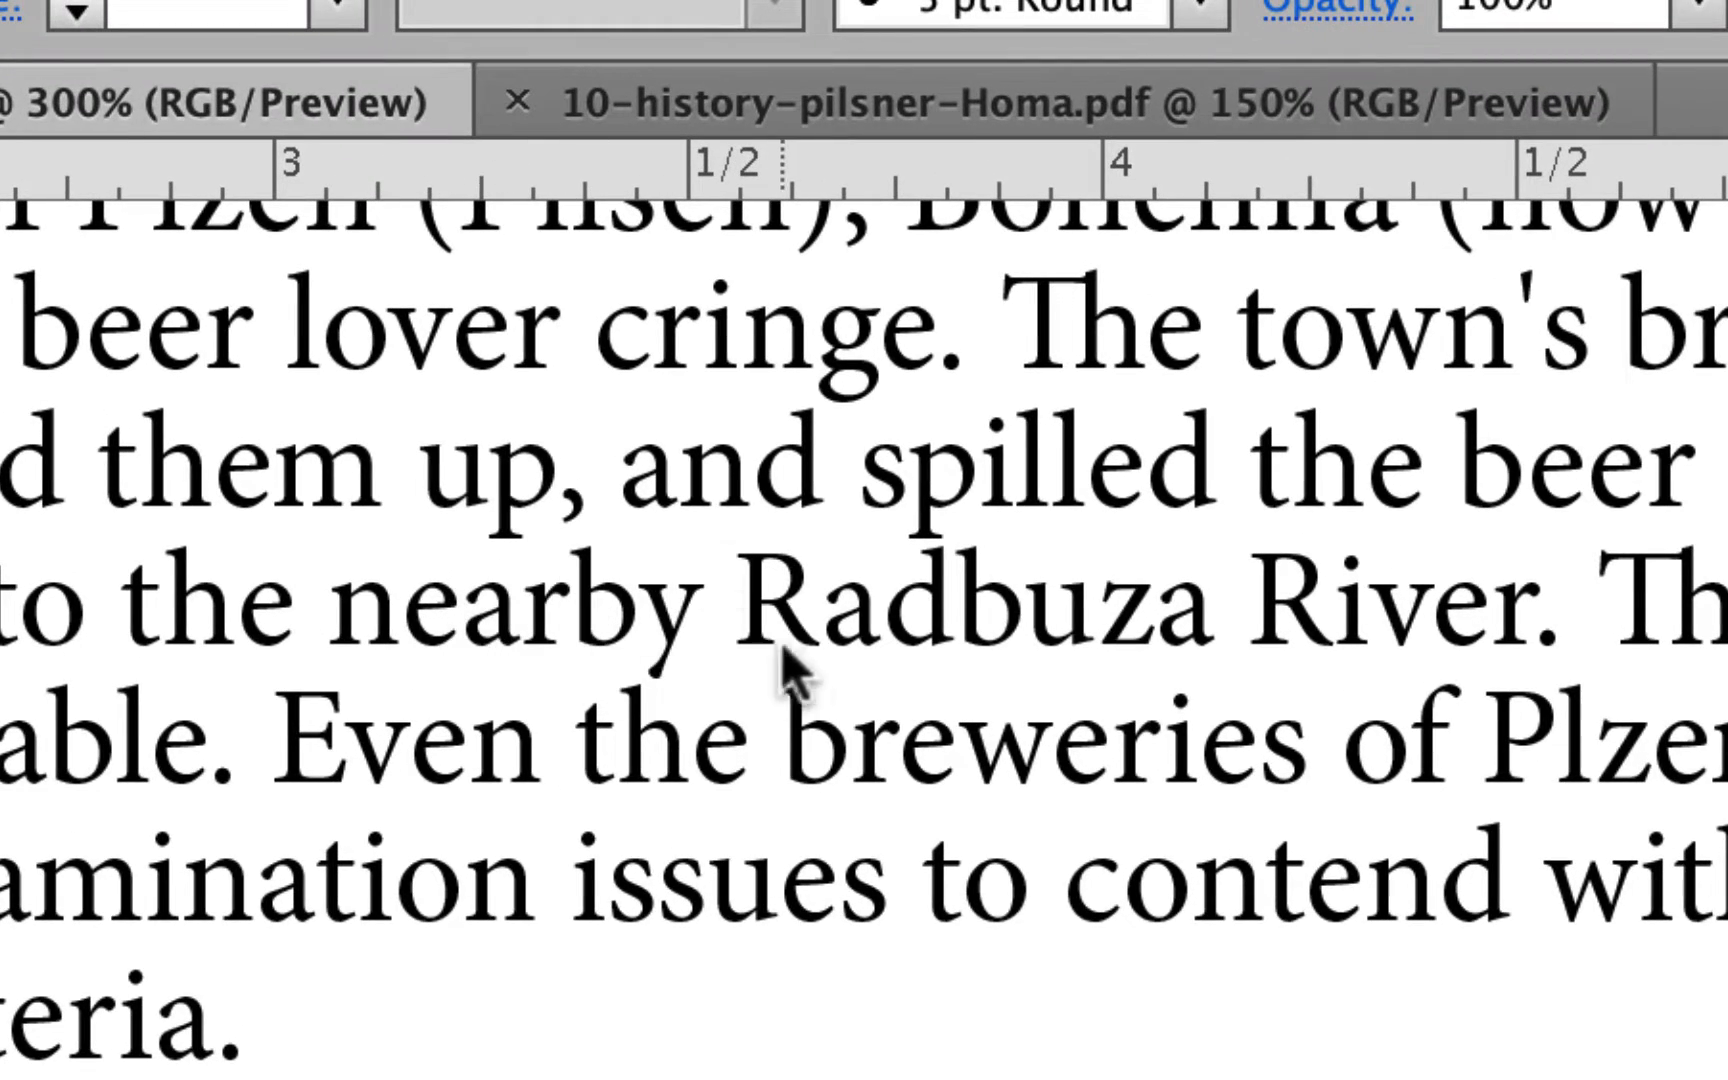
pyautogui.scroll(1, 1455, 770)
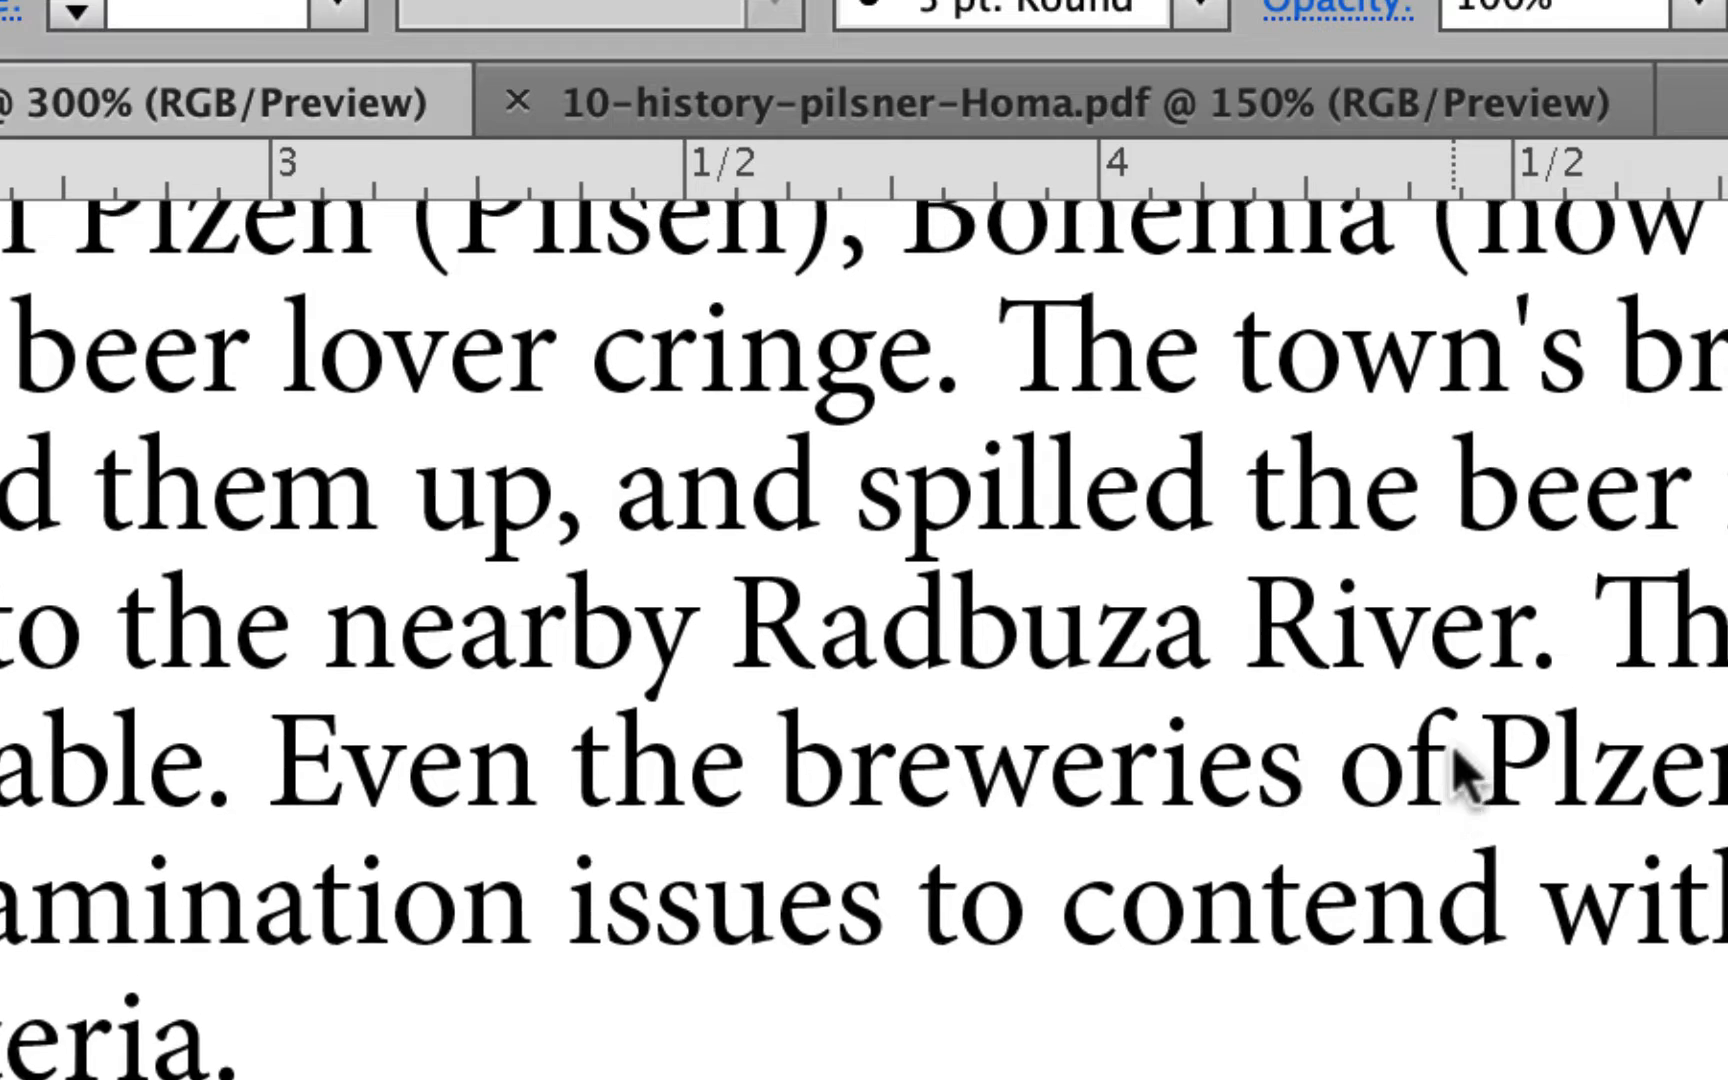
pyautogui.scroll(3, 1455, 770)
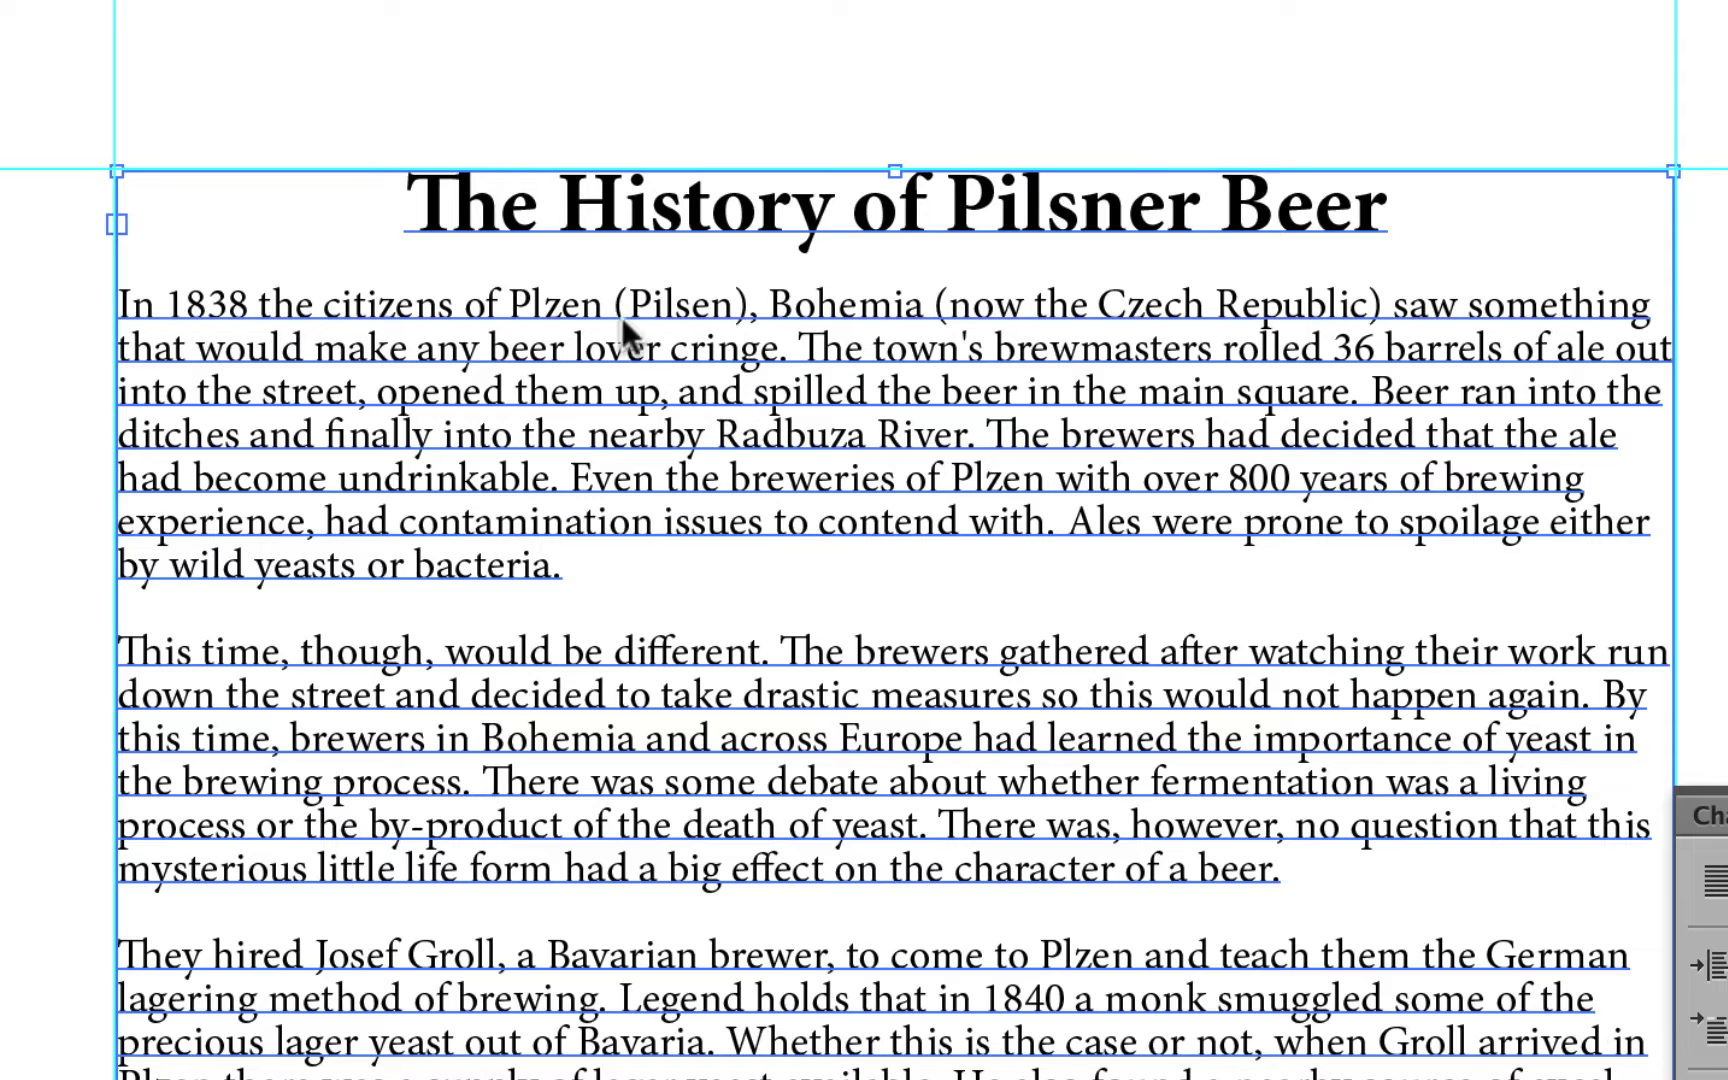
# Select the body paragraphs in the text block, set their leading to Auto, and deselect the text.
pyautogui.doubleClick(598, 520)
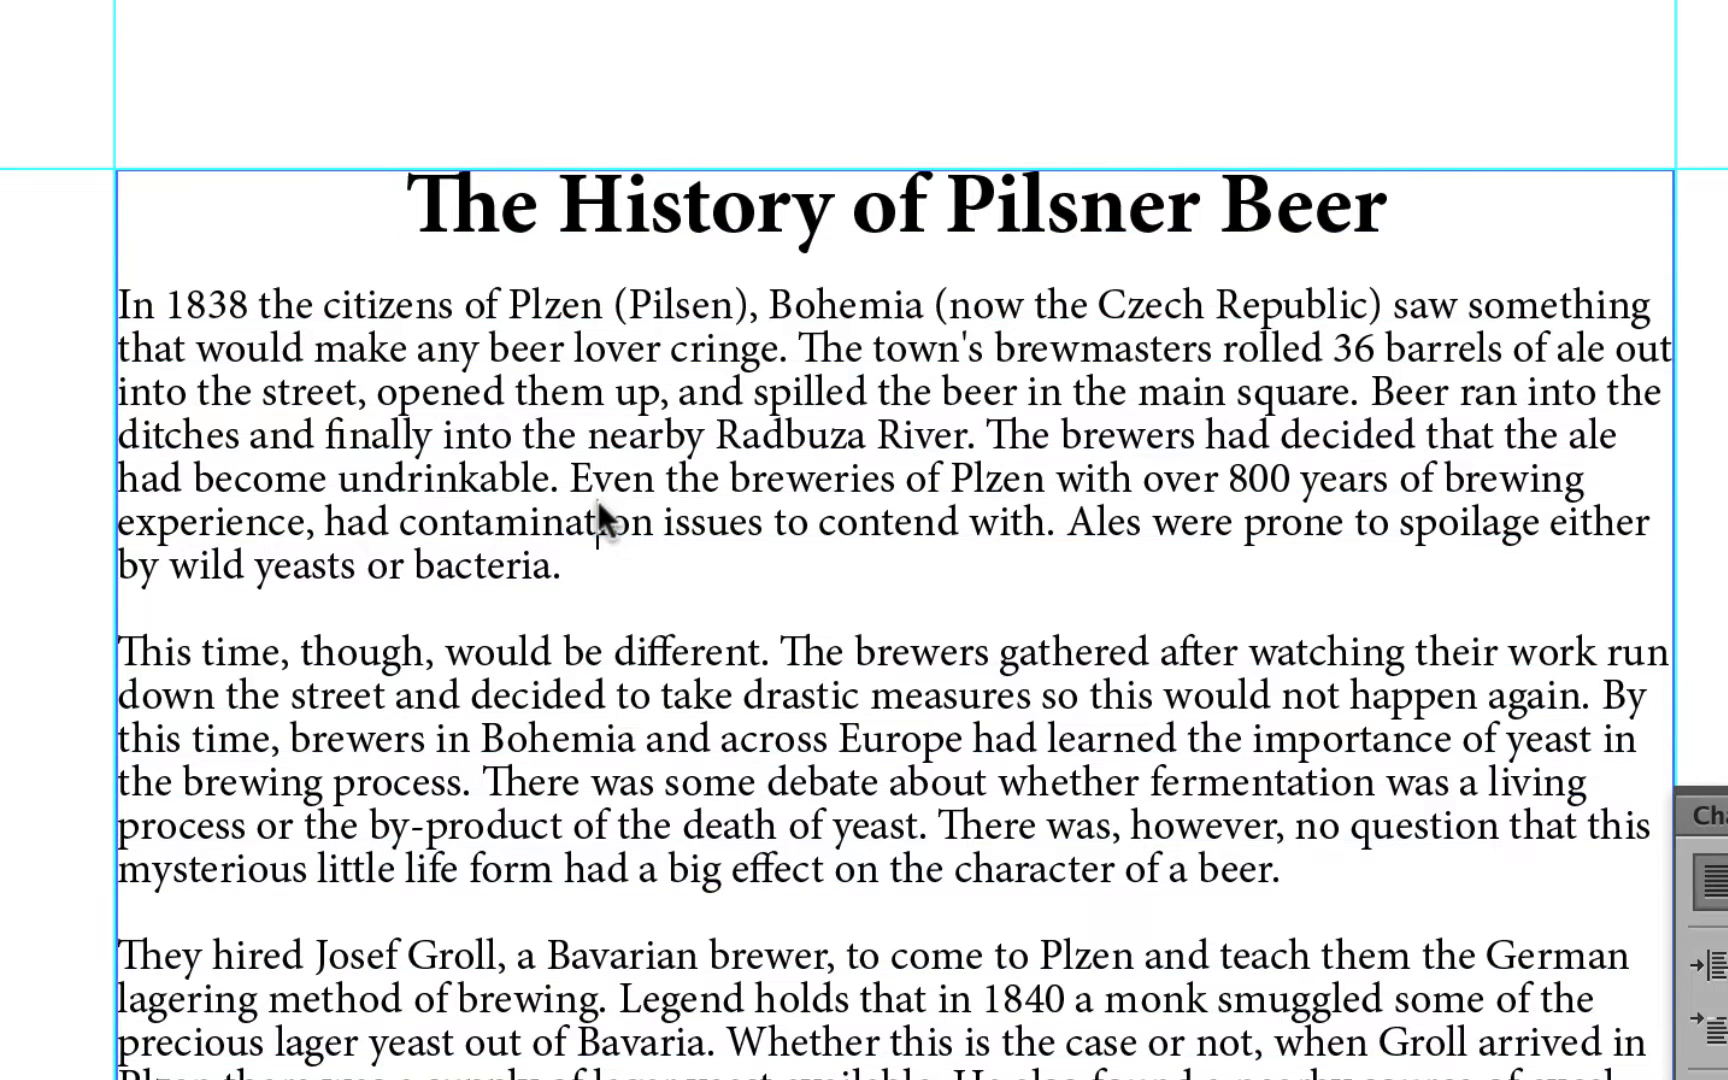
pyautogui.moveTo(281, 345); pyautogui.dragTo(858, 1079)
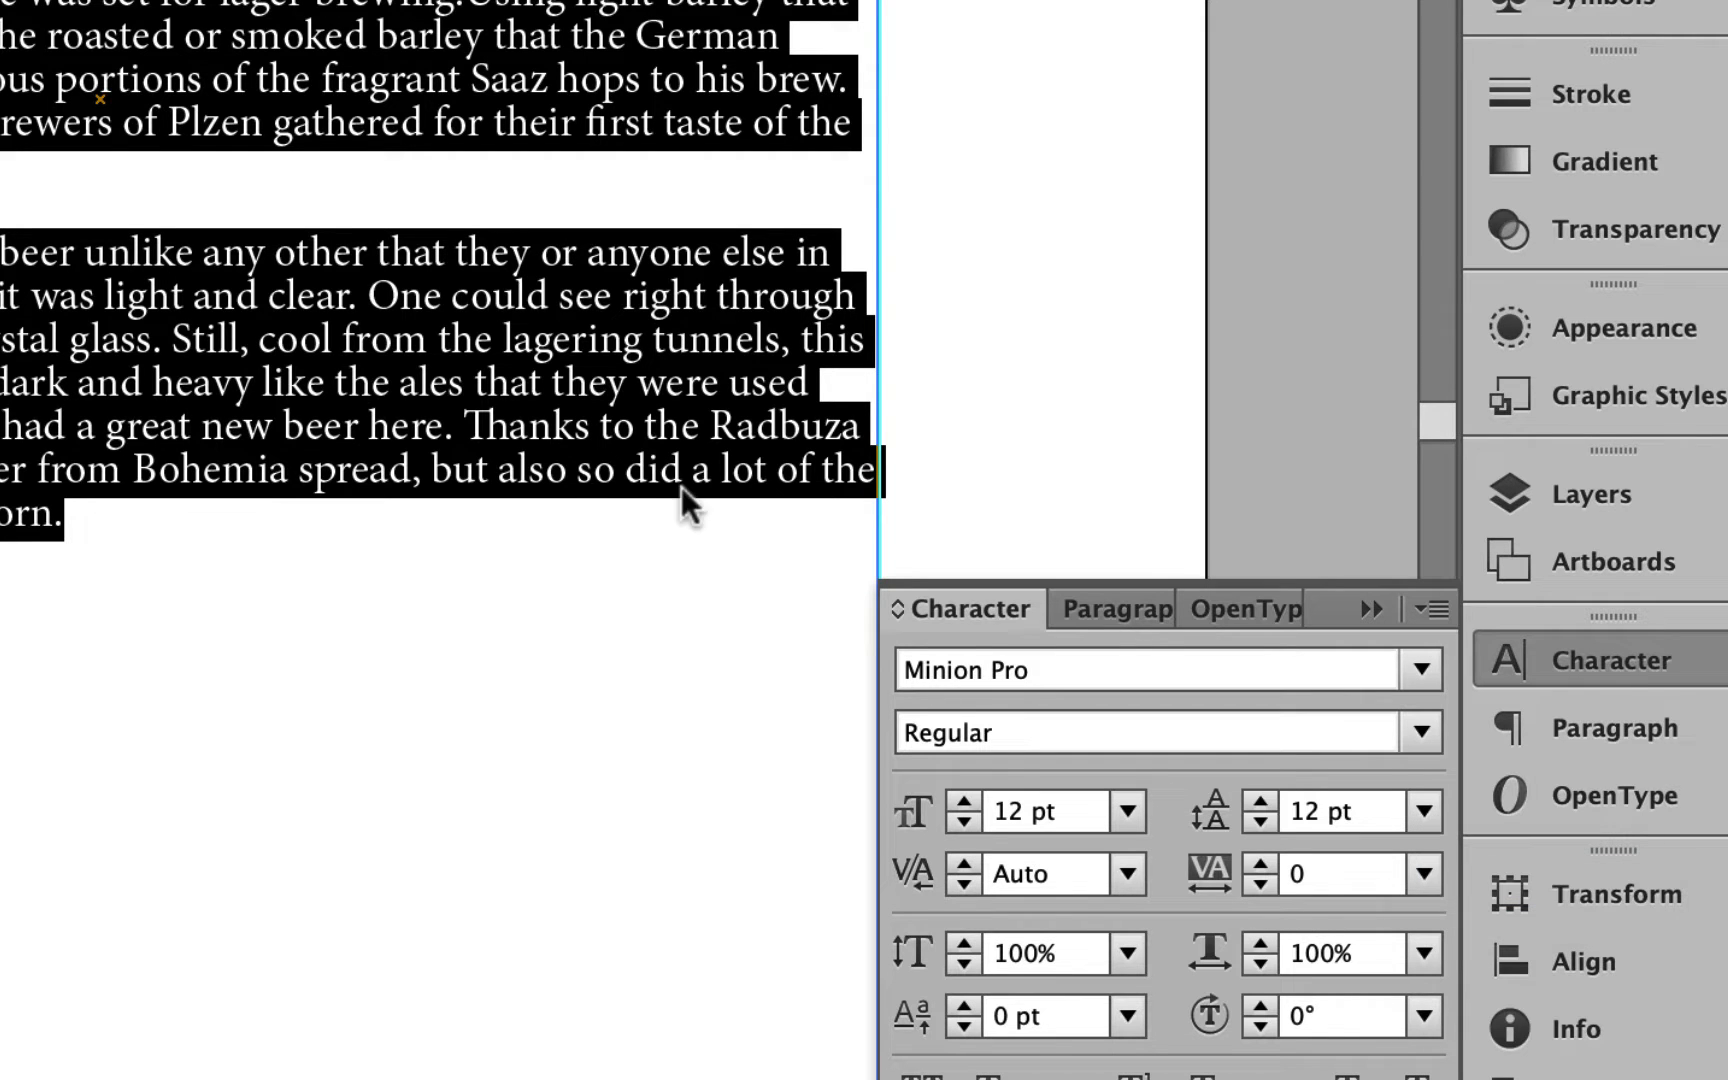
pyautogui.scroll(5, 548, 351)
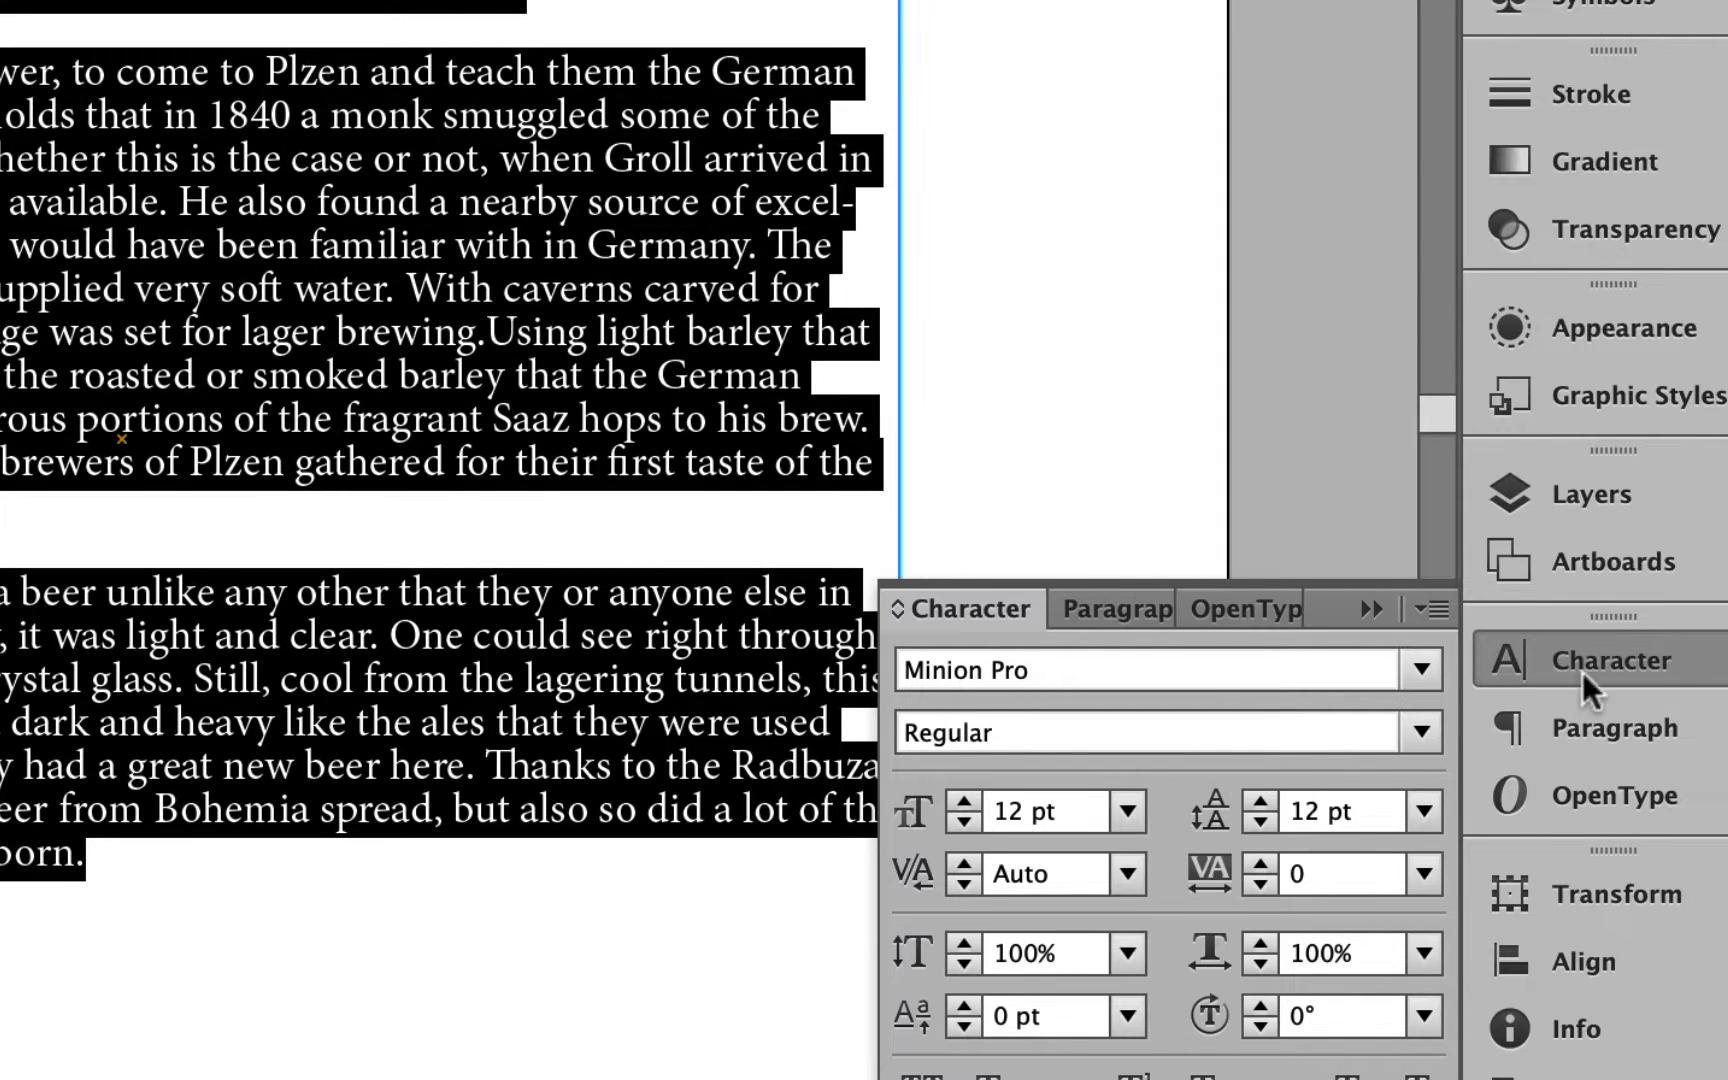
pyautogui.click(1423, 810)
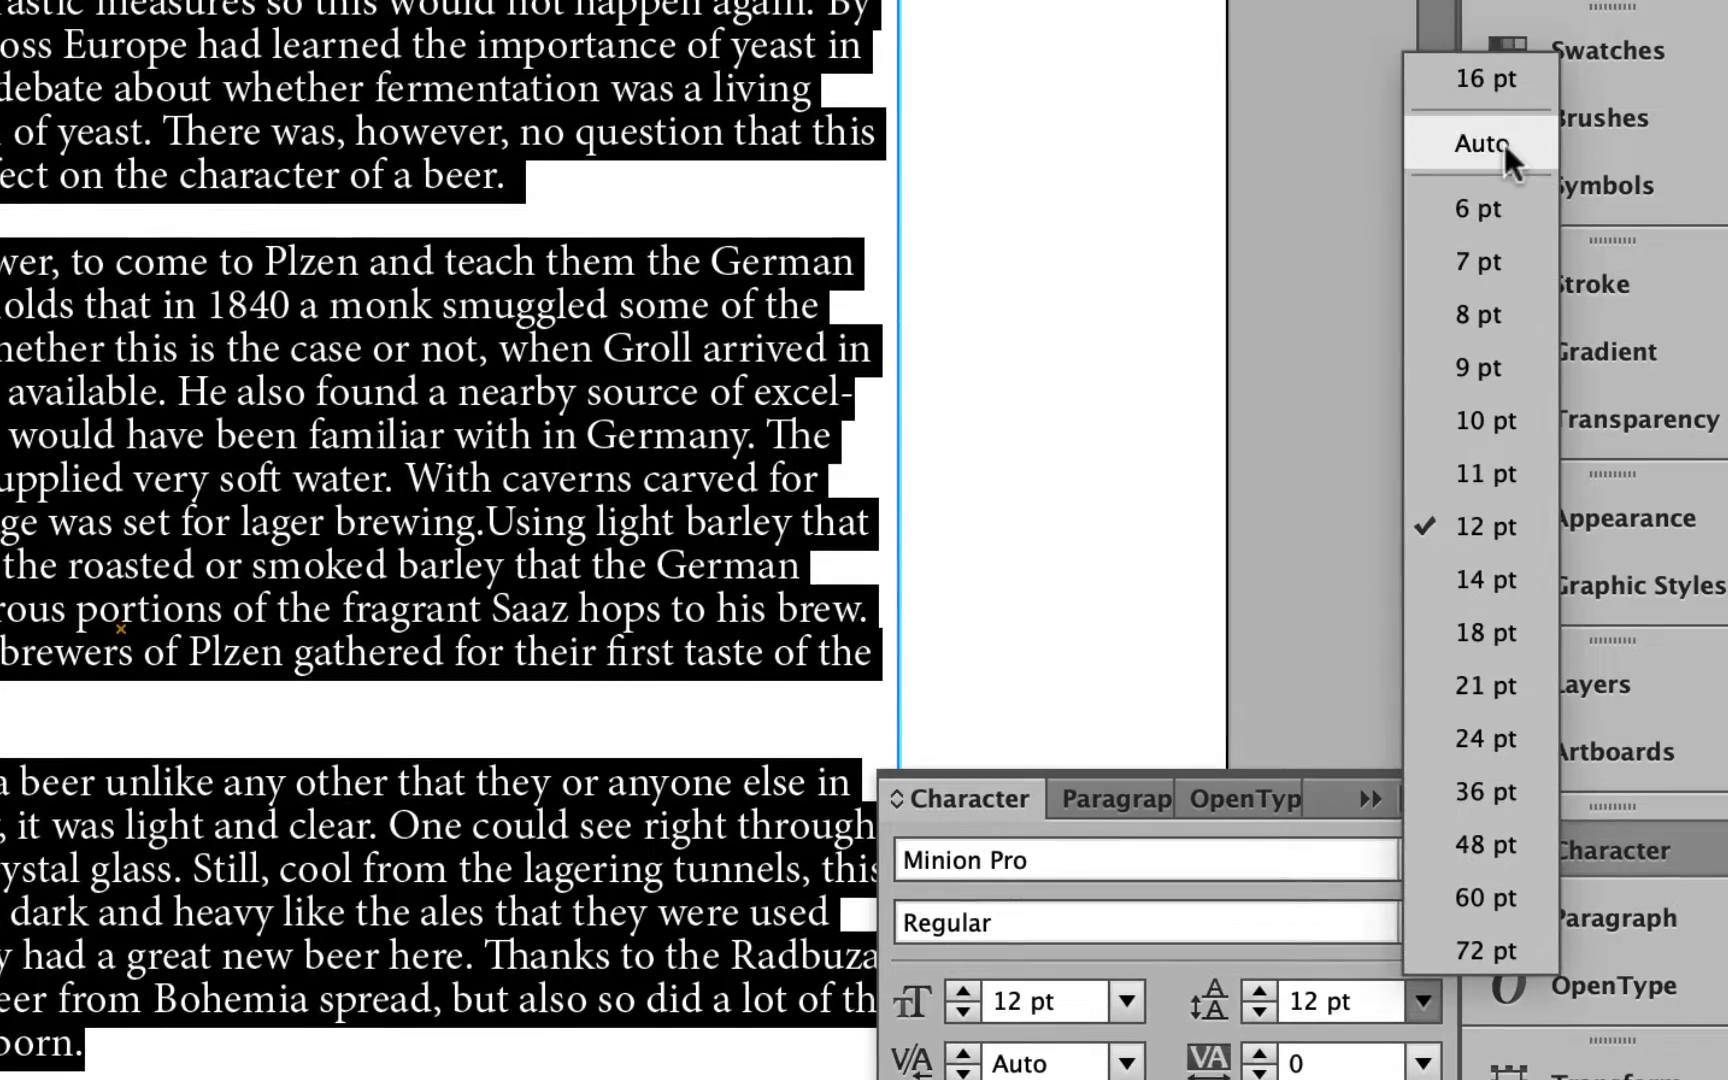
pyautogui.click(1502, 93)
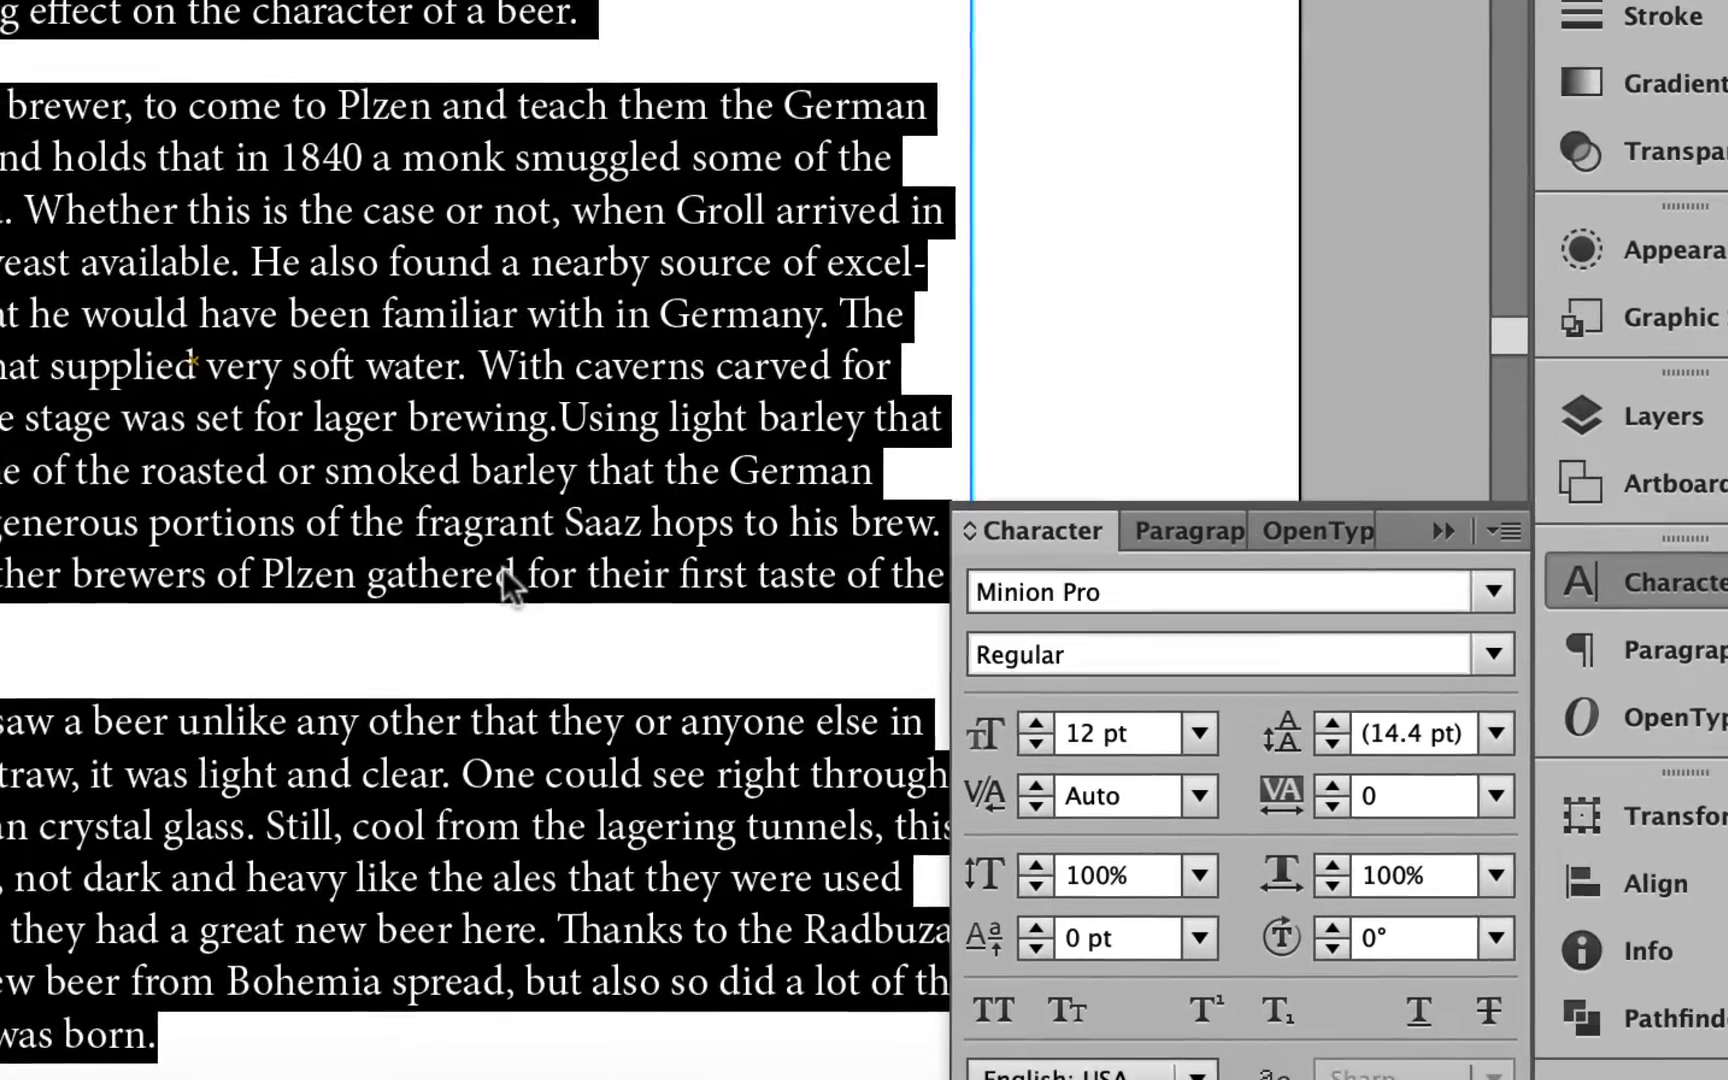
pyautogui.scroll(10, 470, 712)
pyautogui.click(503, 376)
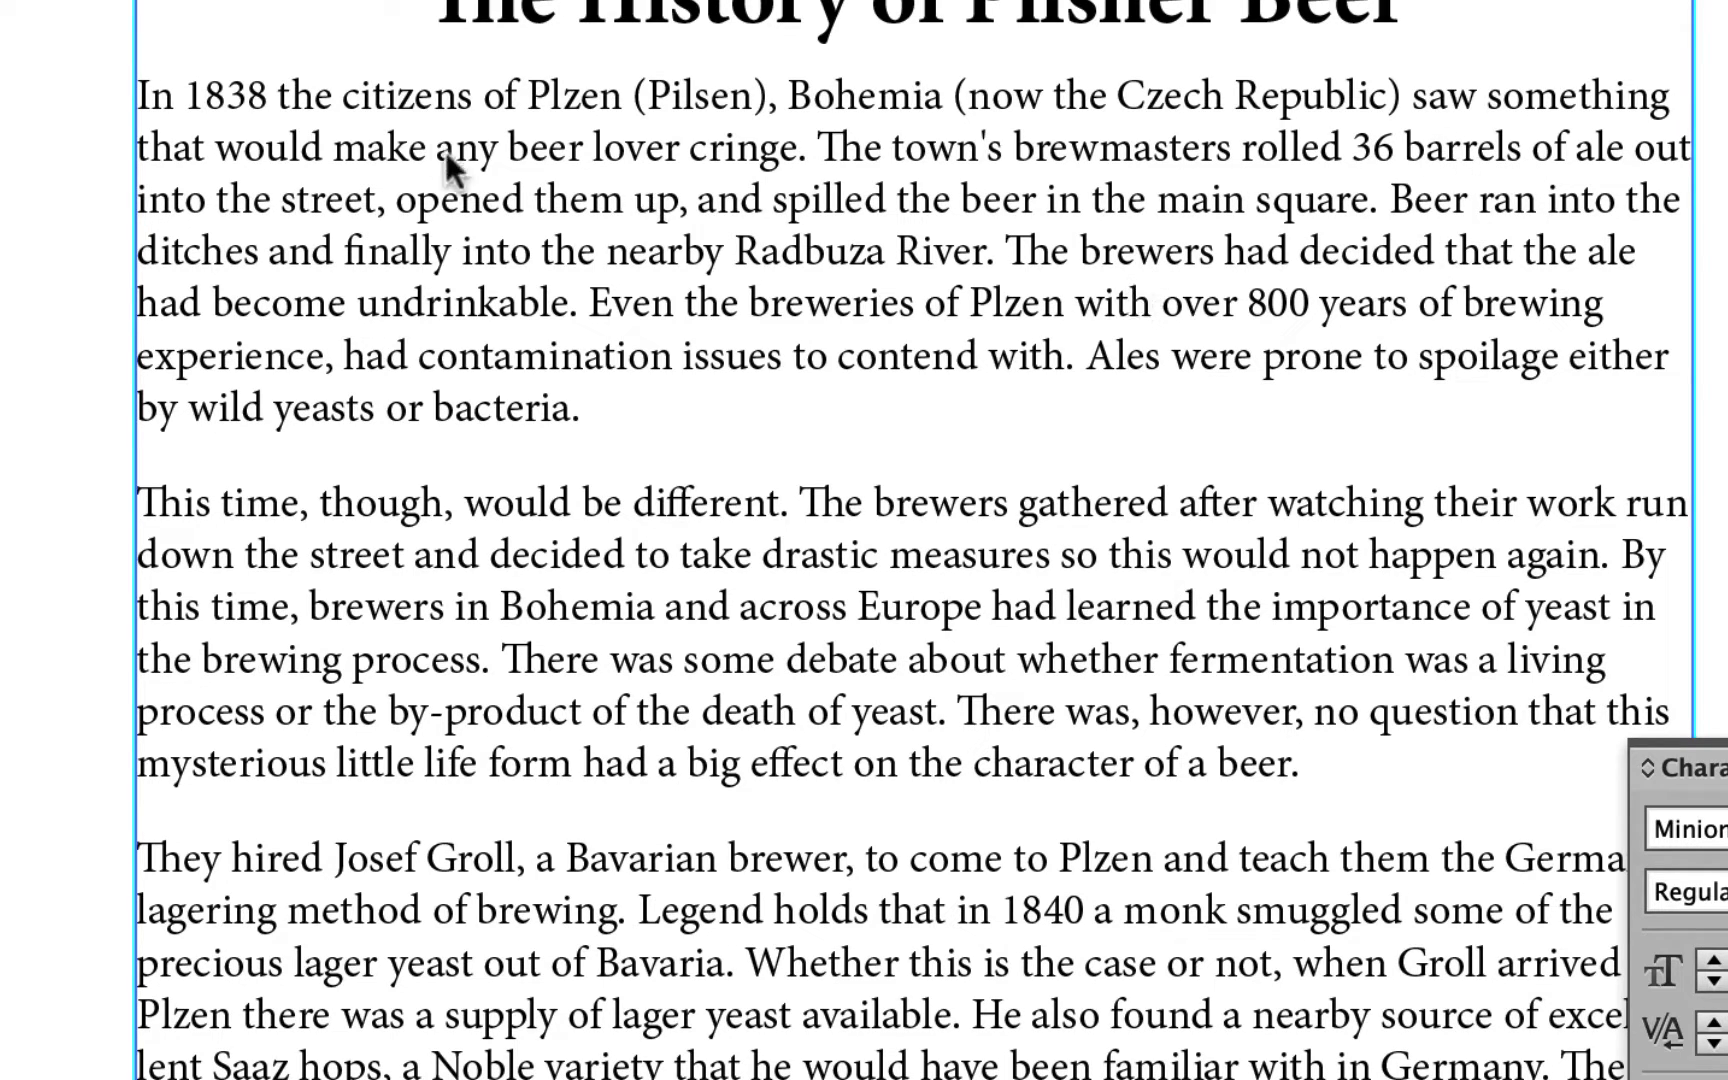
# Reselect all body paragraphs from "In 1838" onward, apply Auto leading and increase it to 16 pt.
pyautogui.moveTo(139, 101); pyautogui.dragTo(849, 1078)
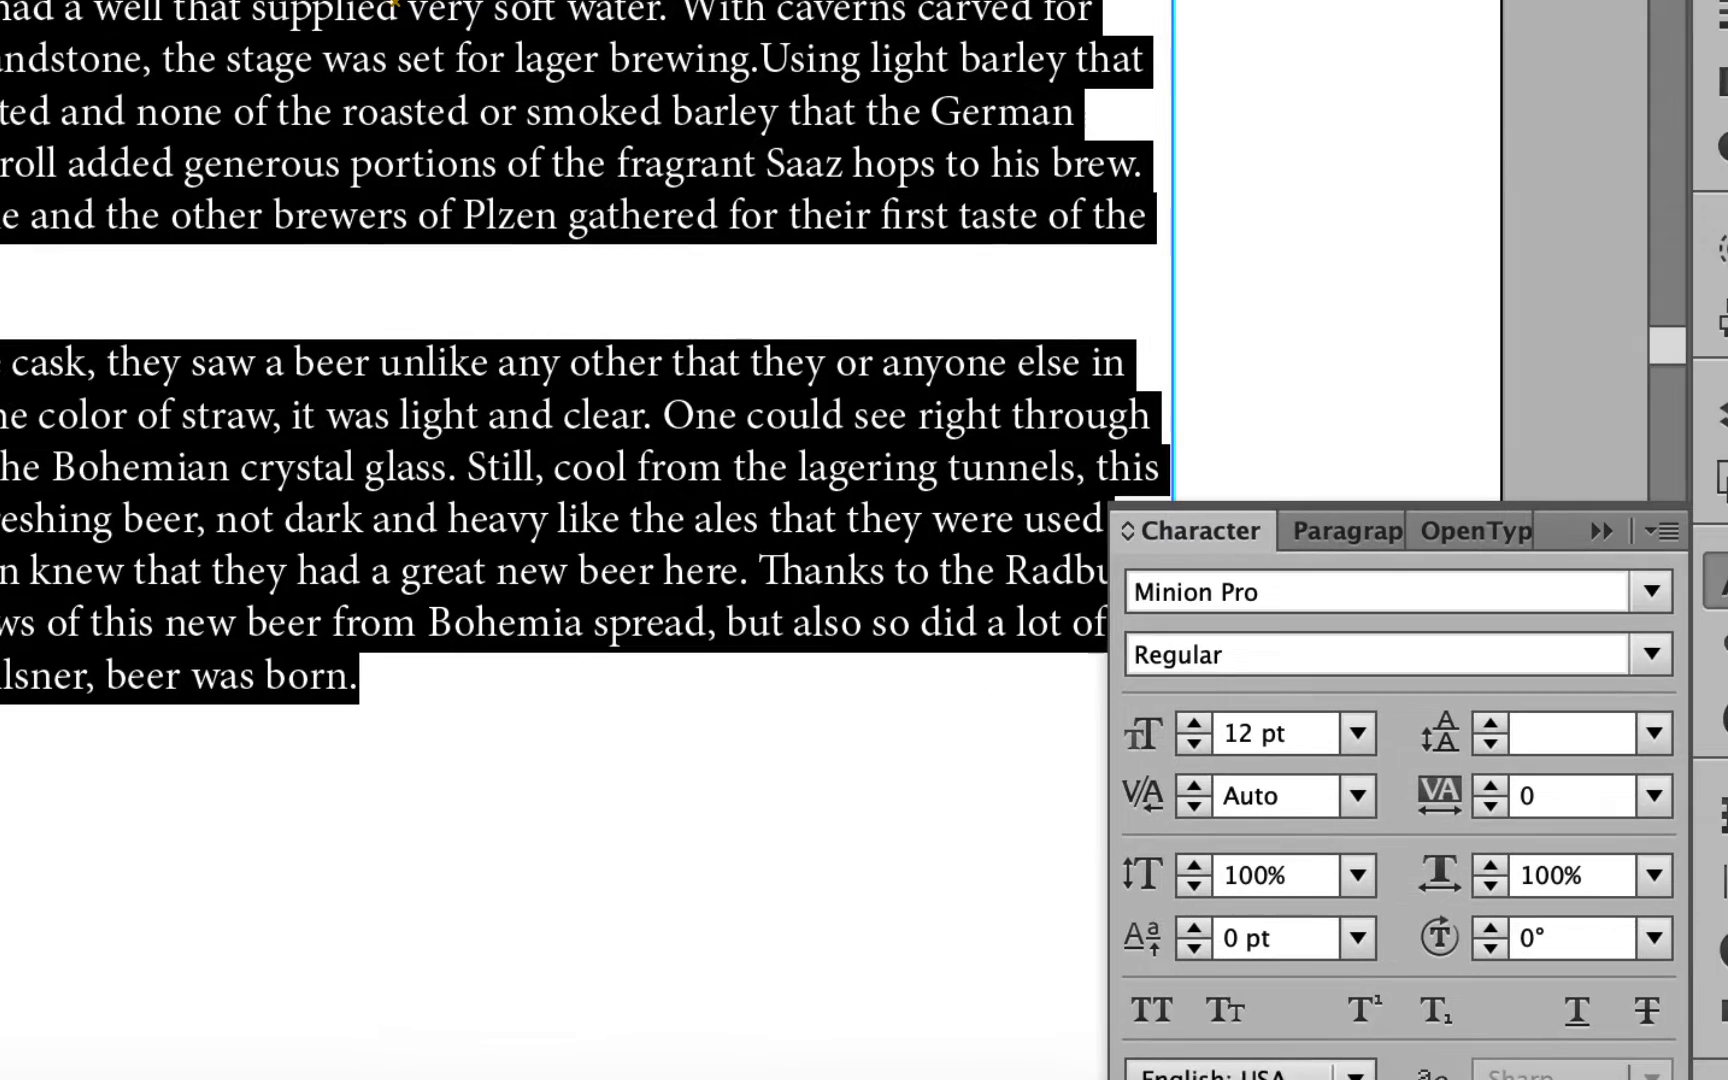
pyautogui.click(1651, 730)
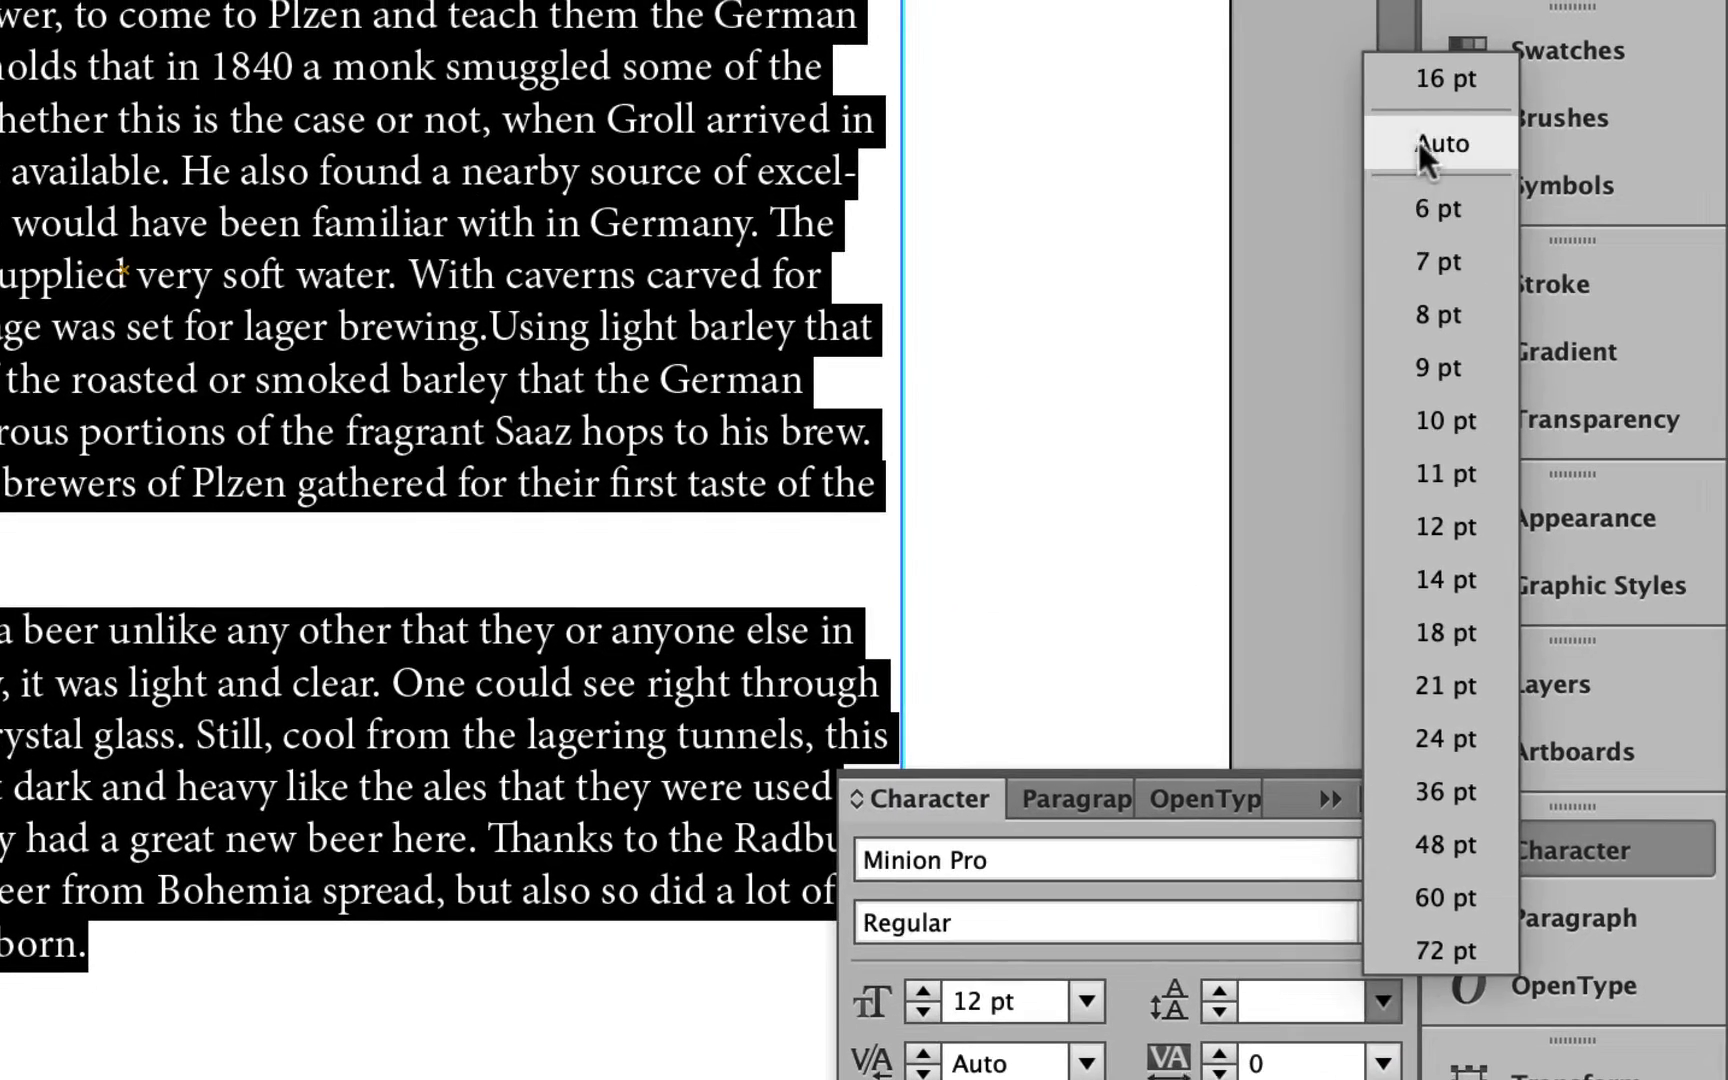
pyautogui.click(1418, 140)
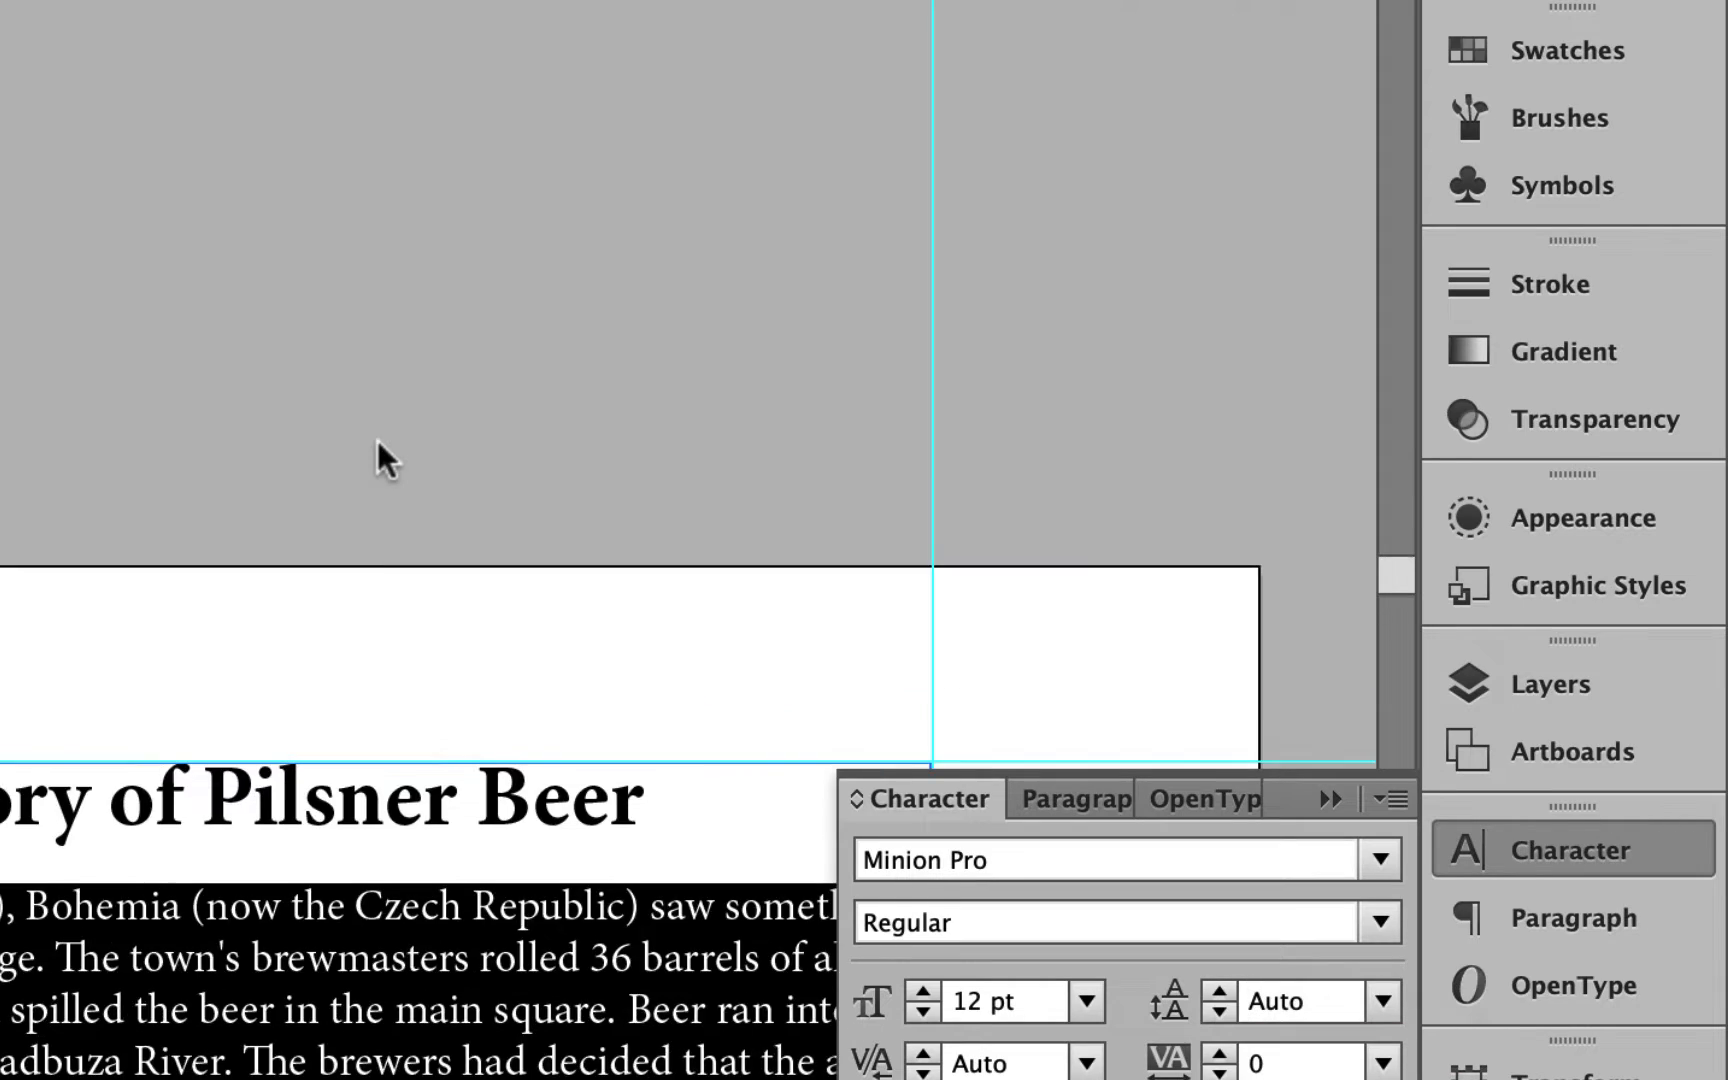
pyautogui.scroll(-10, 378, 457)
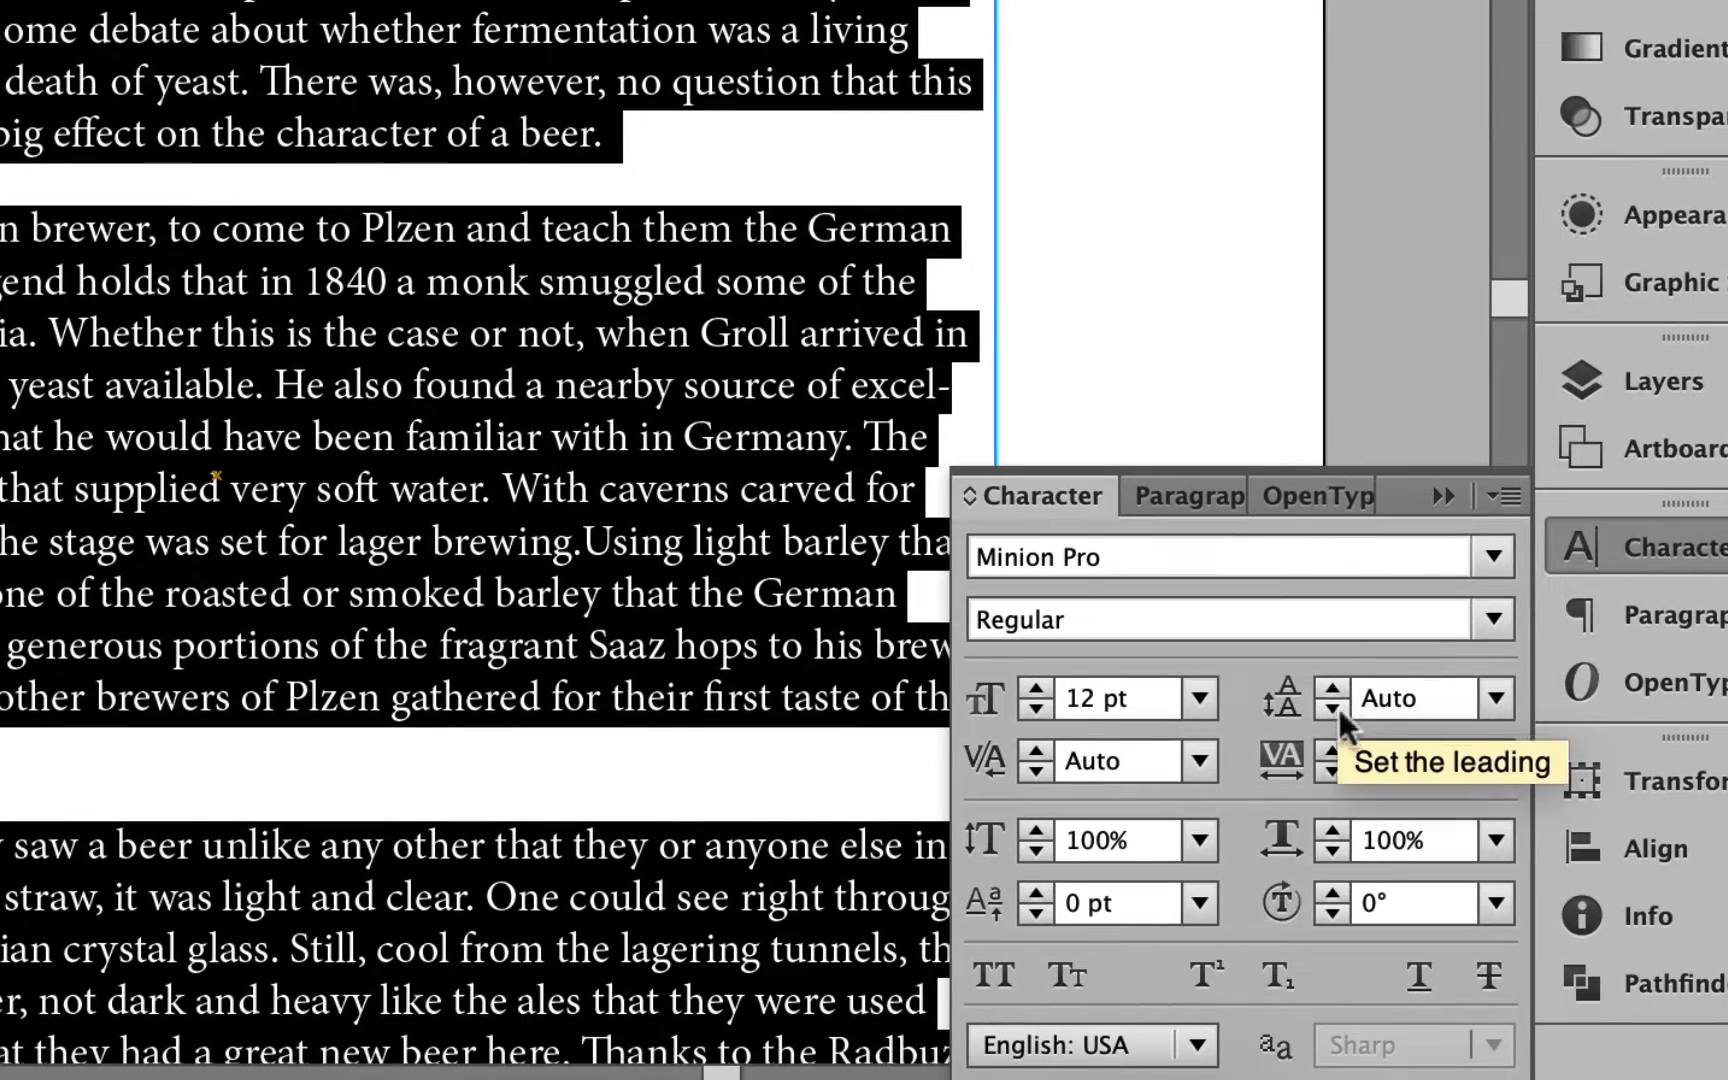
pyautogui.click(1331, 688)
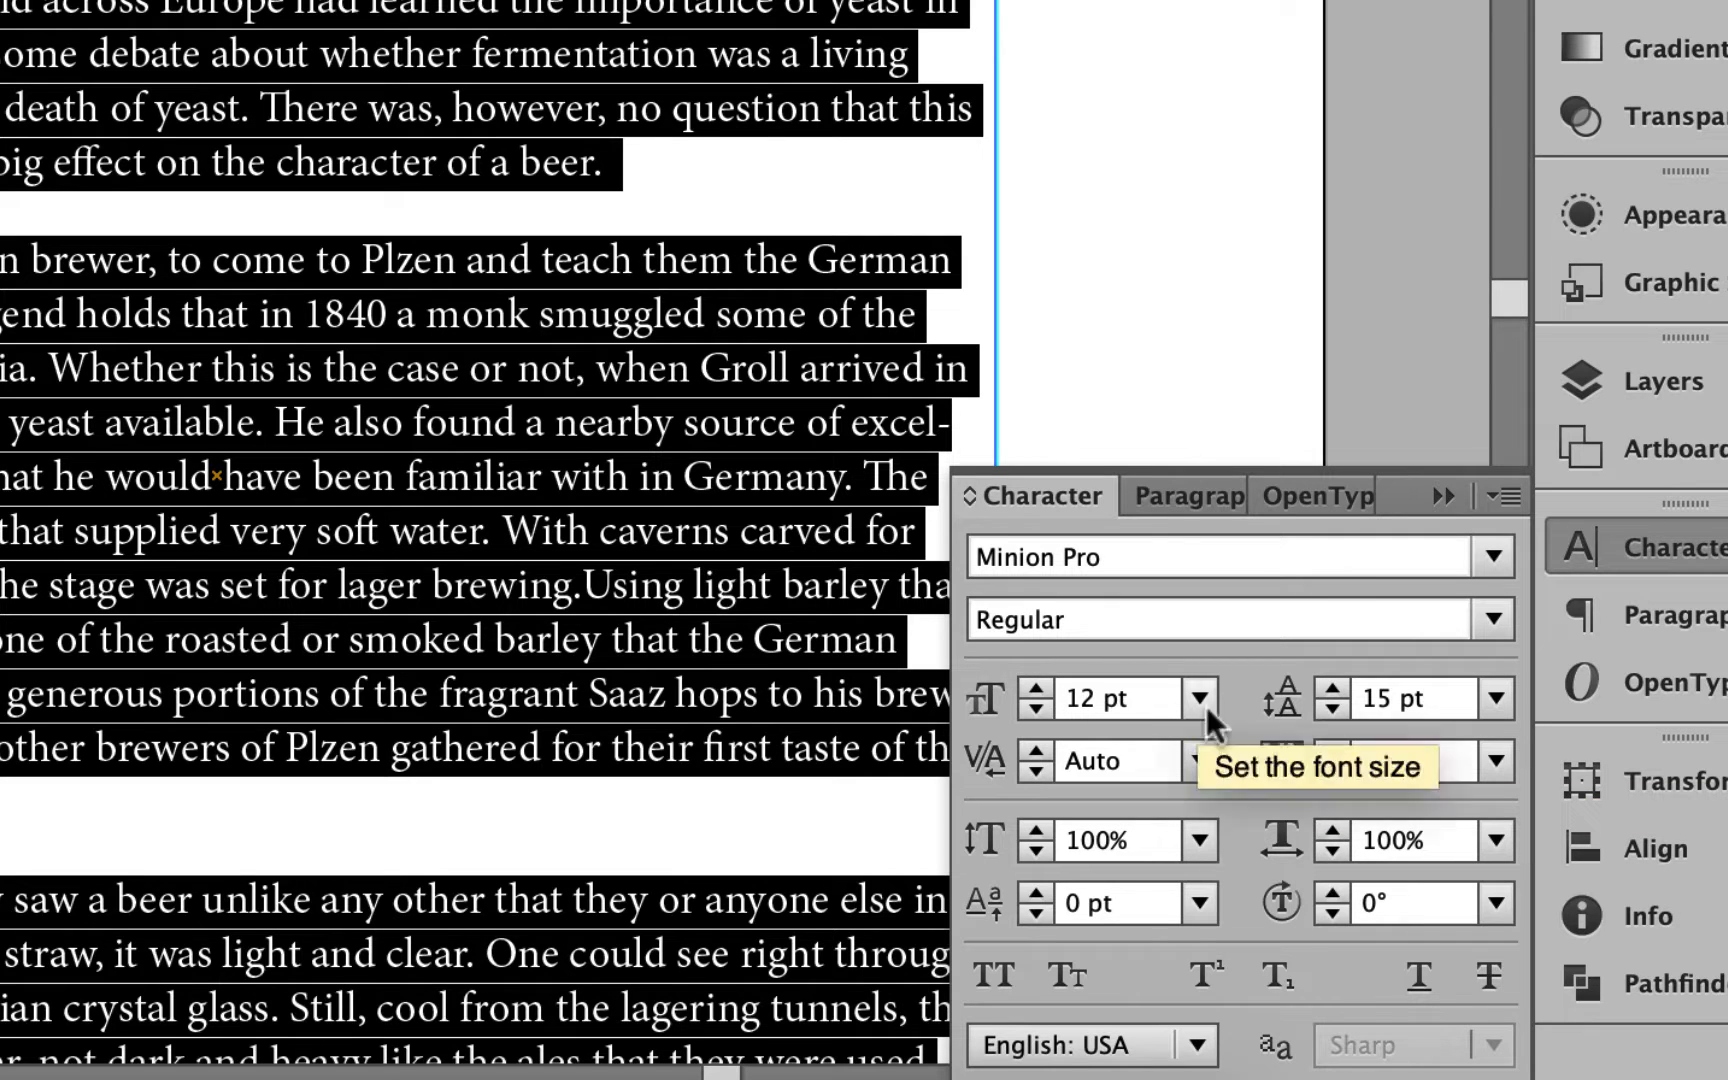
pyautogui.click(1331, 680)
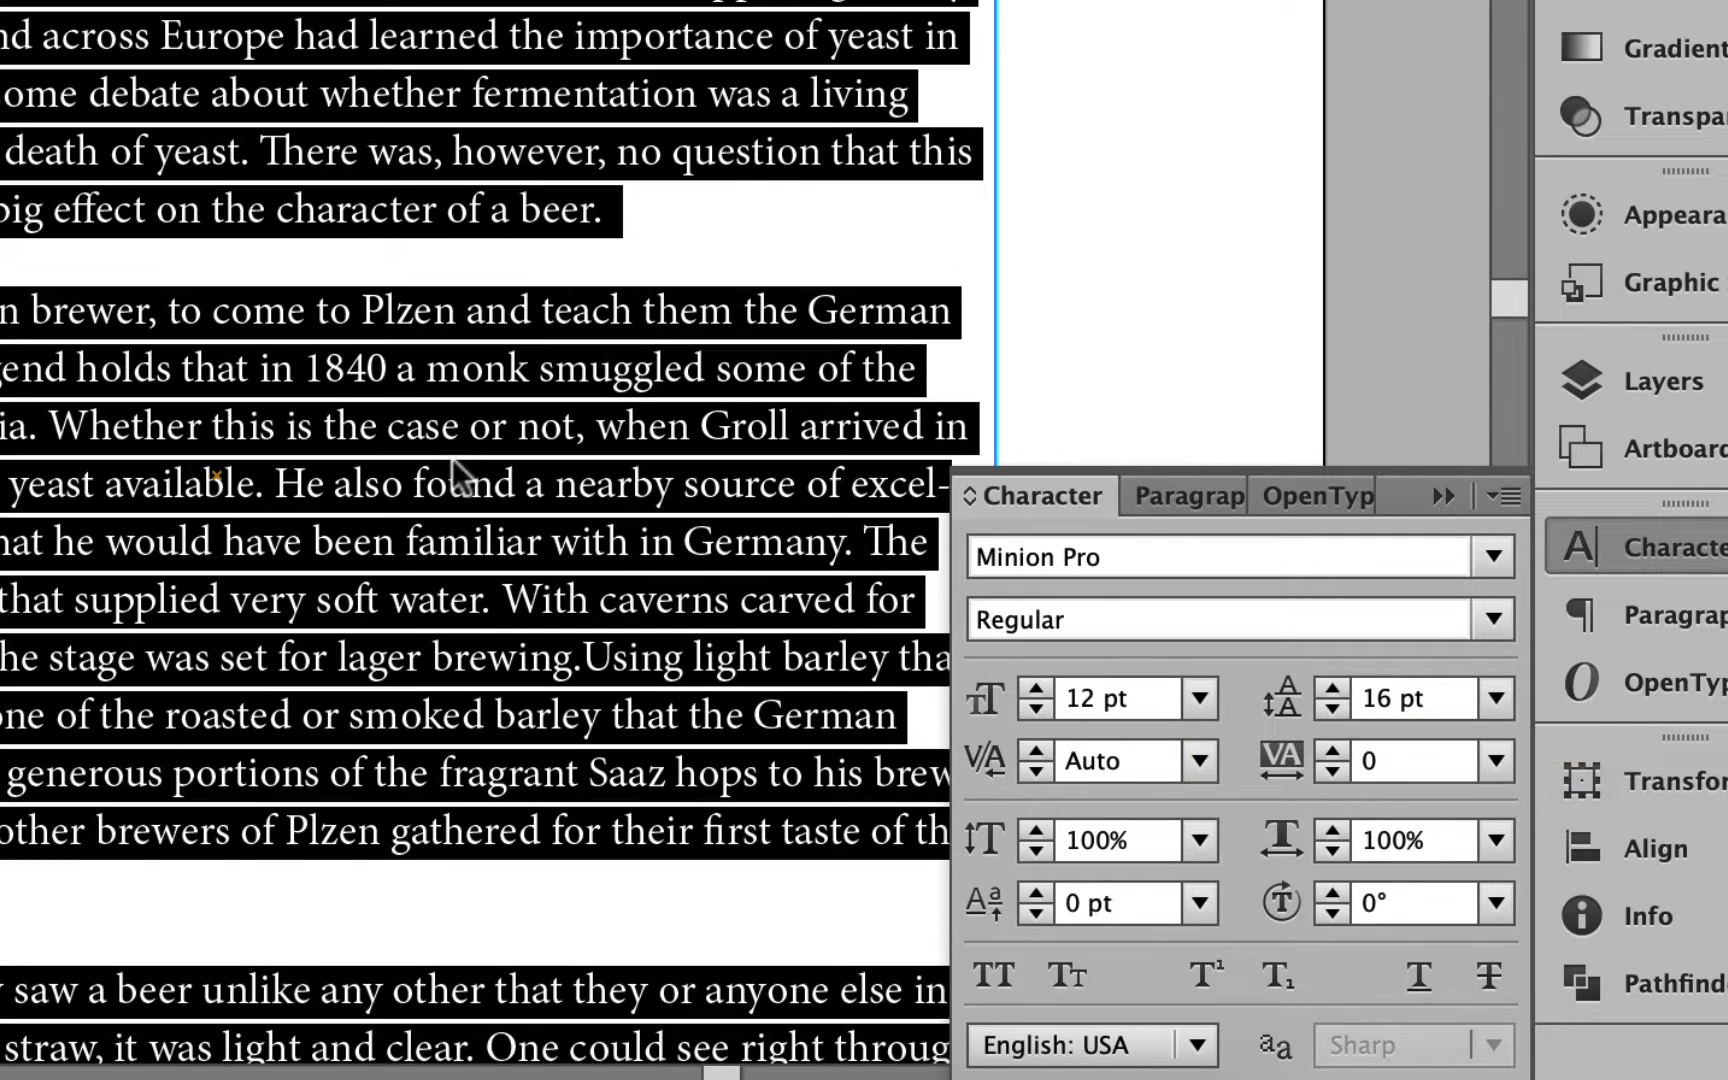
pyautogui.scroll(3, 447, 466)
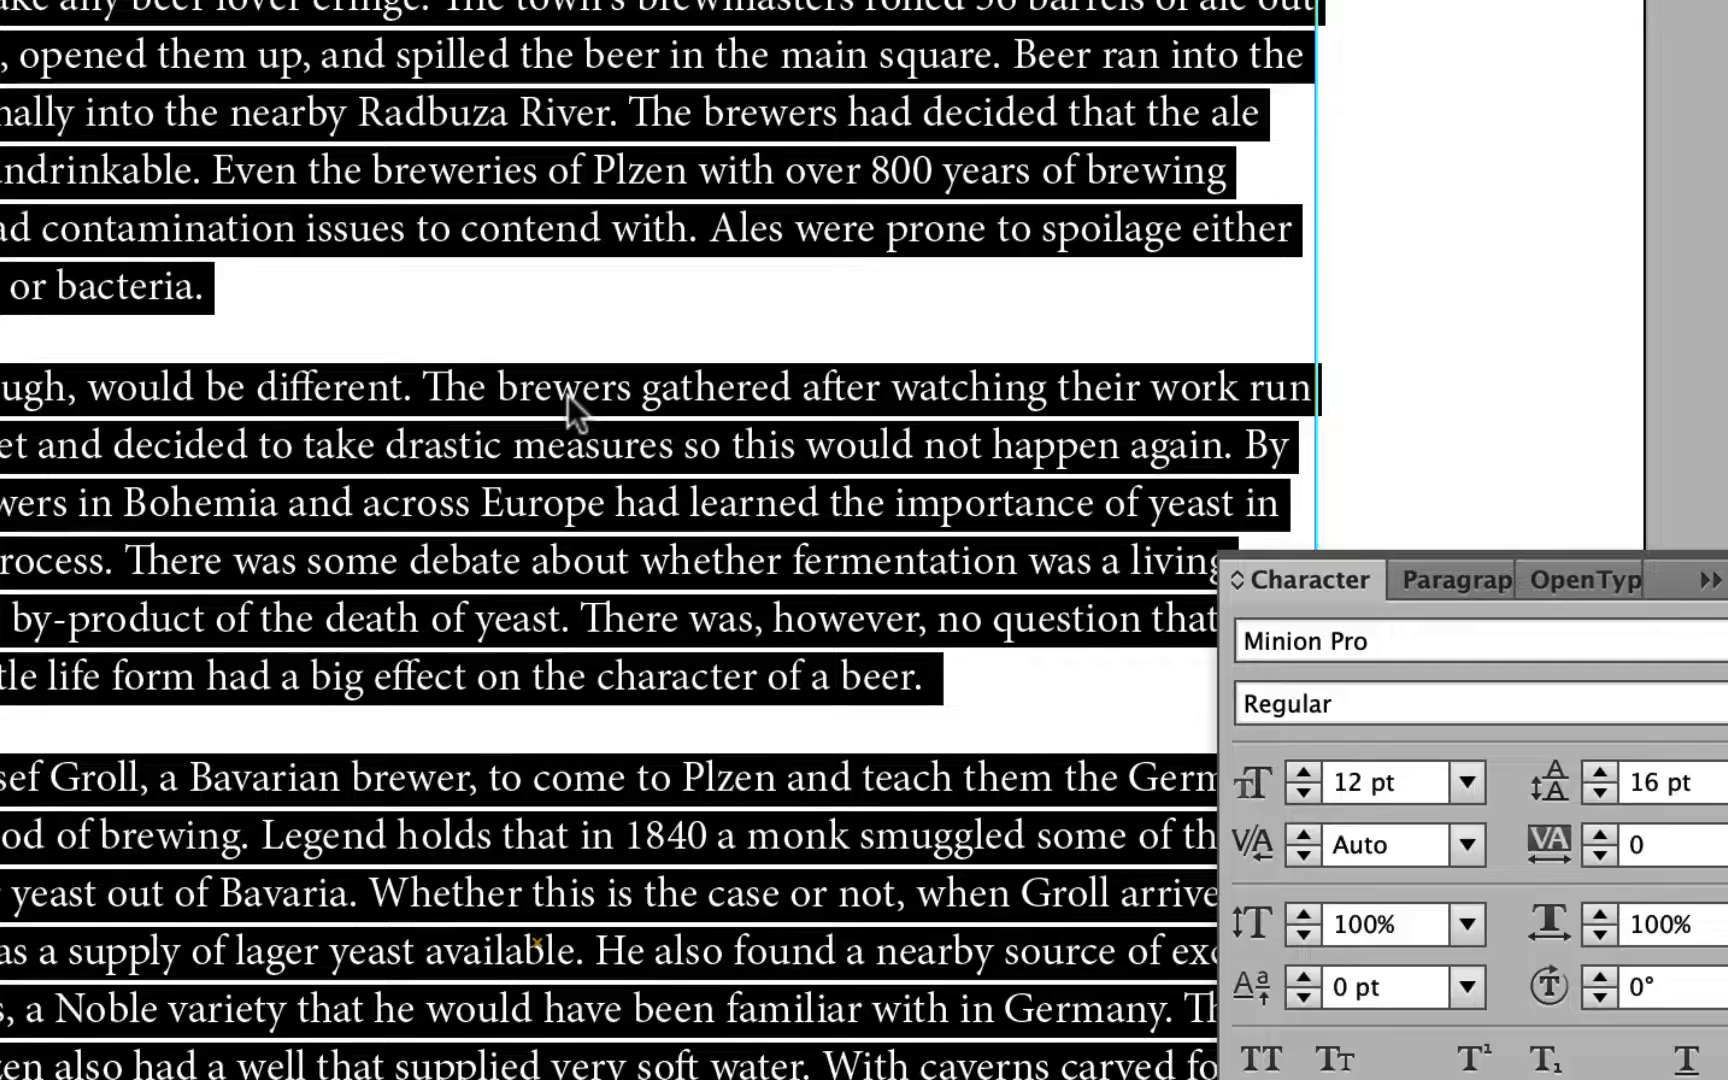
# Finish editing the body text and deselect the whole text block.
pyautogui.scroll(2, 567, 396)
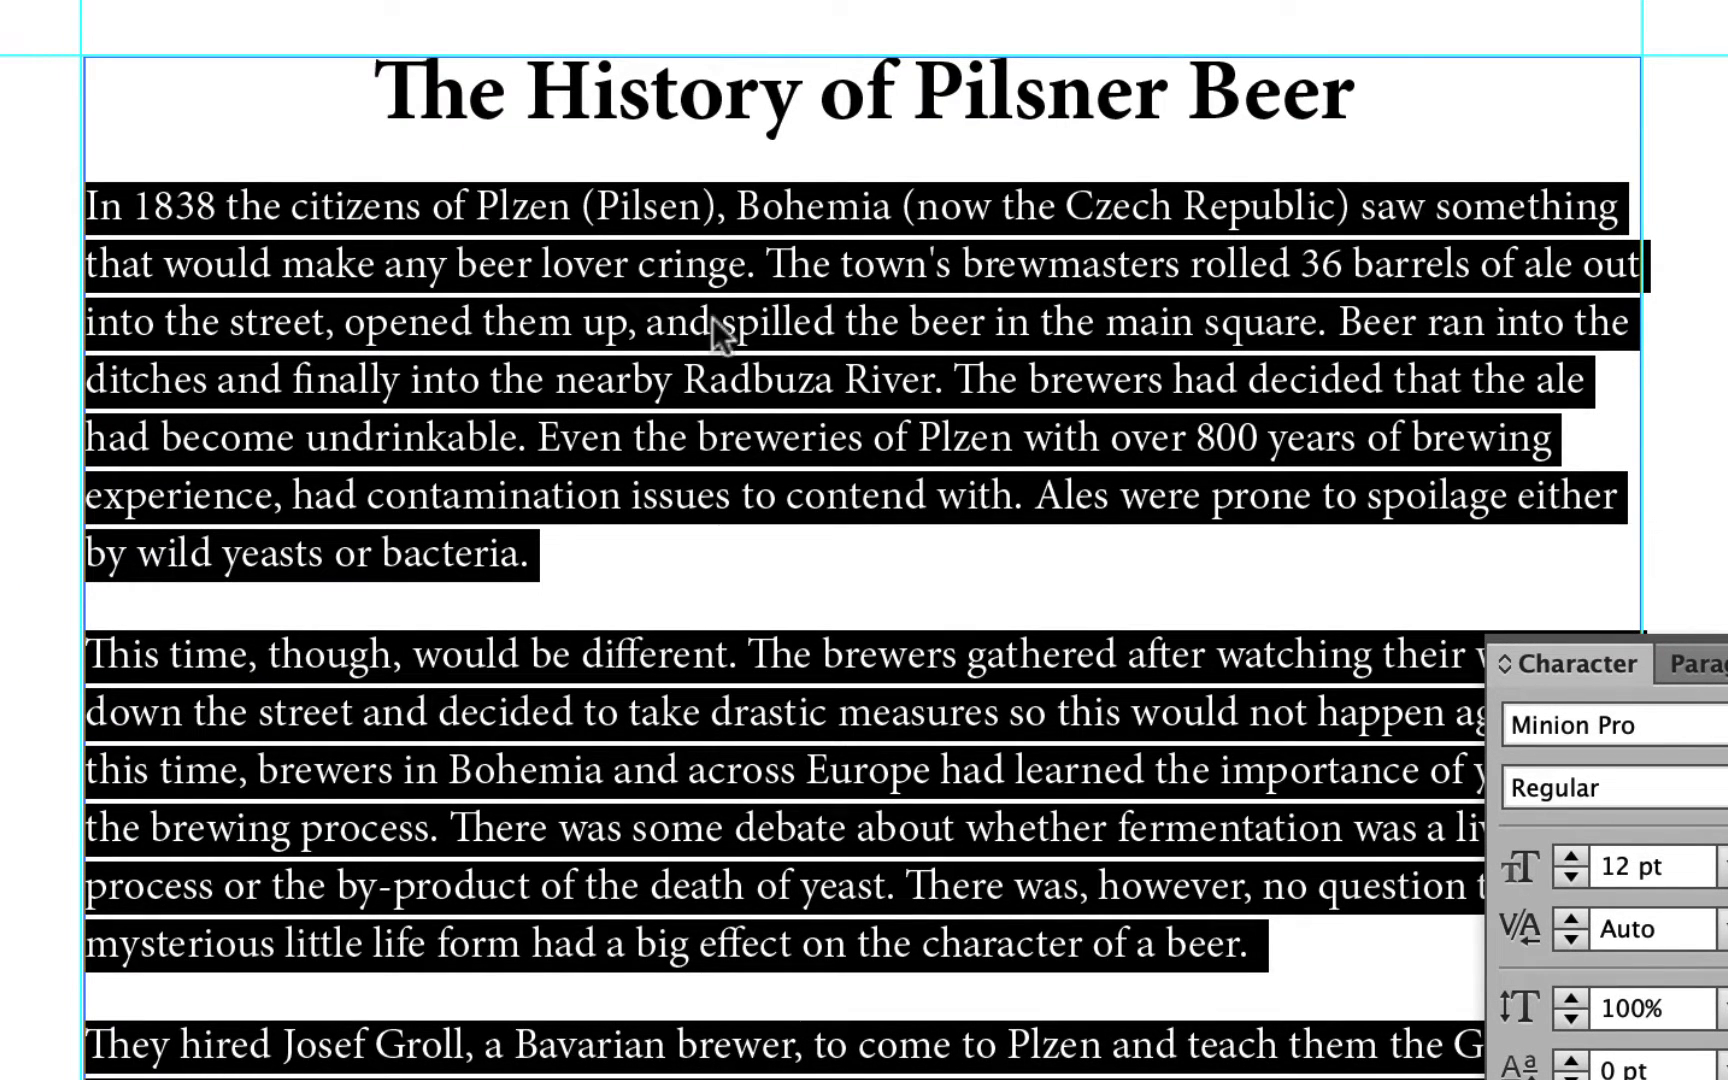
pyautogui.scroll(1, 760, 332)
pyautogui.hscroll(3, 760, 332)
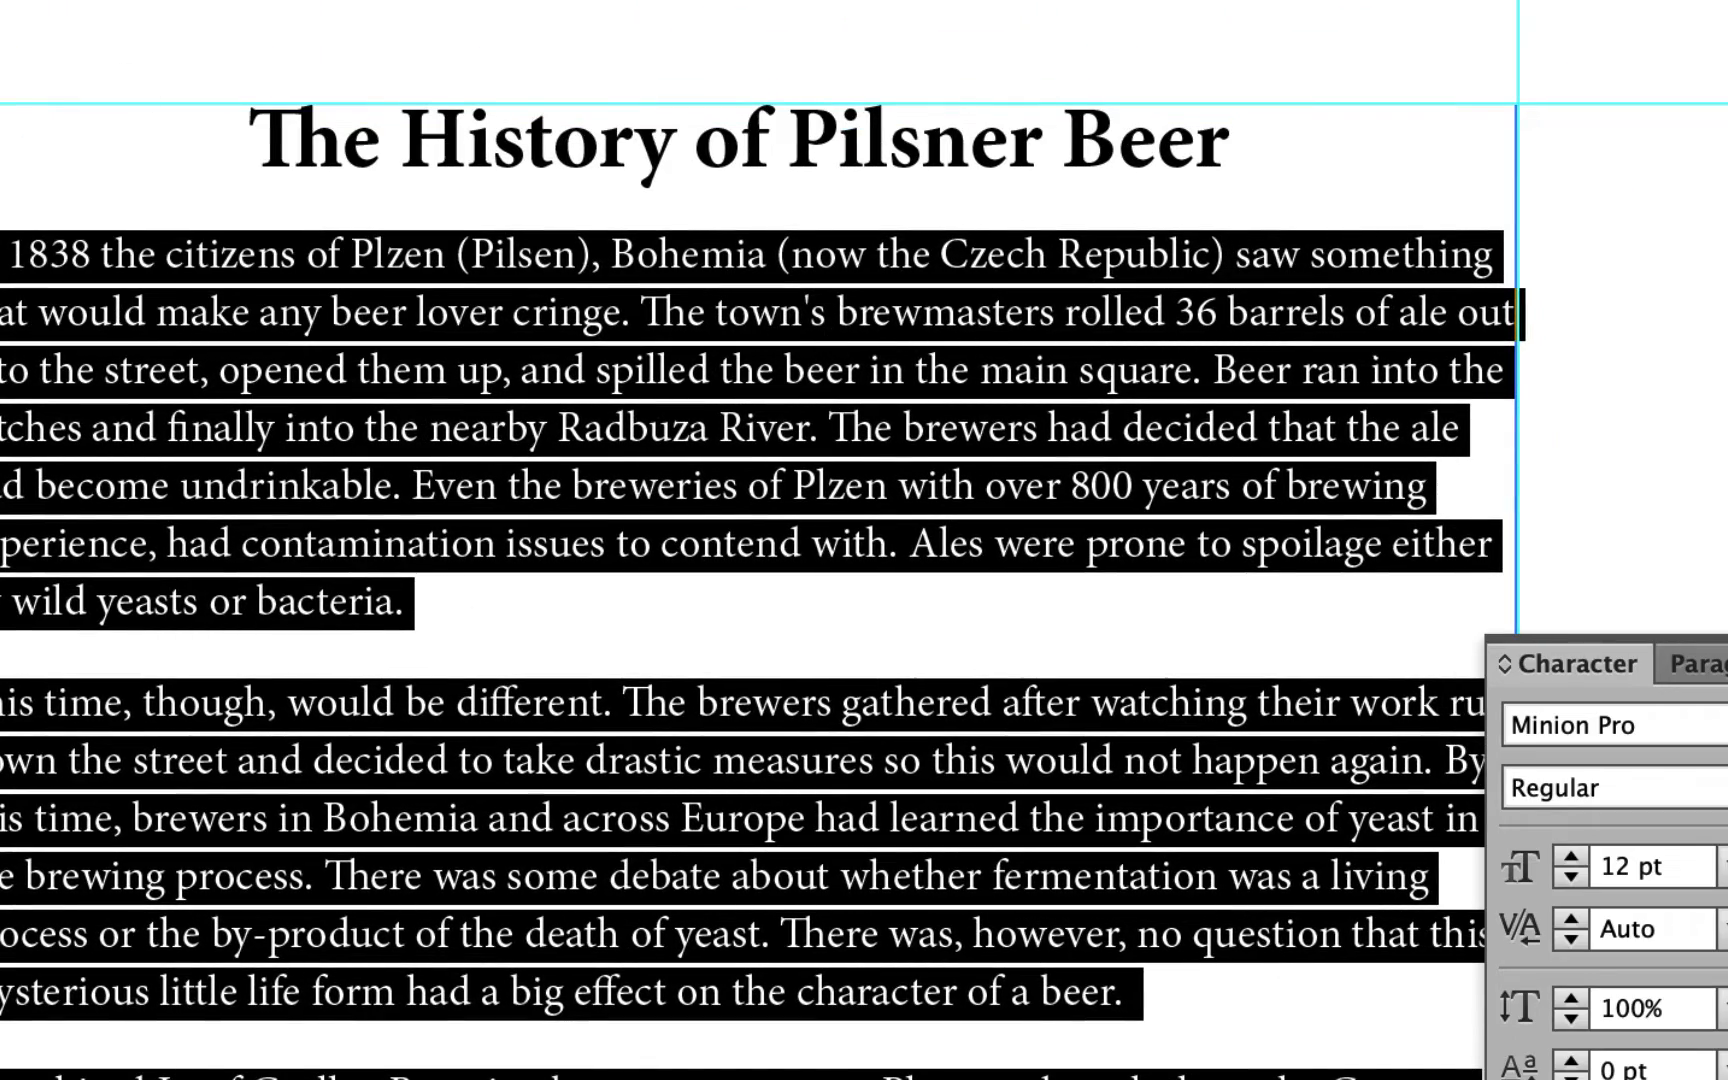
pyautogui.press('Escape')
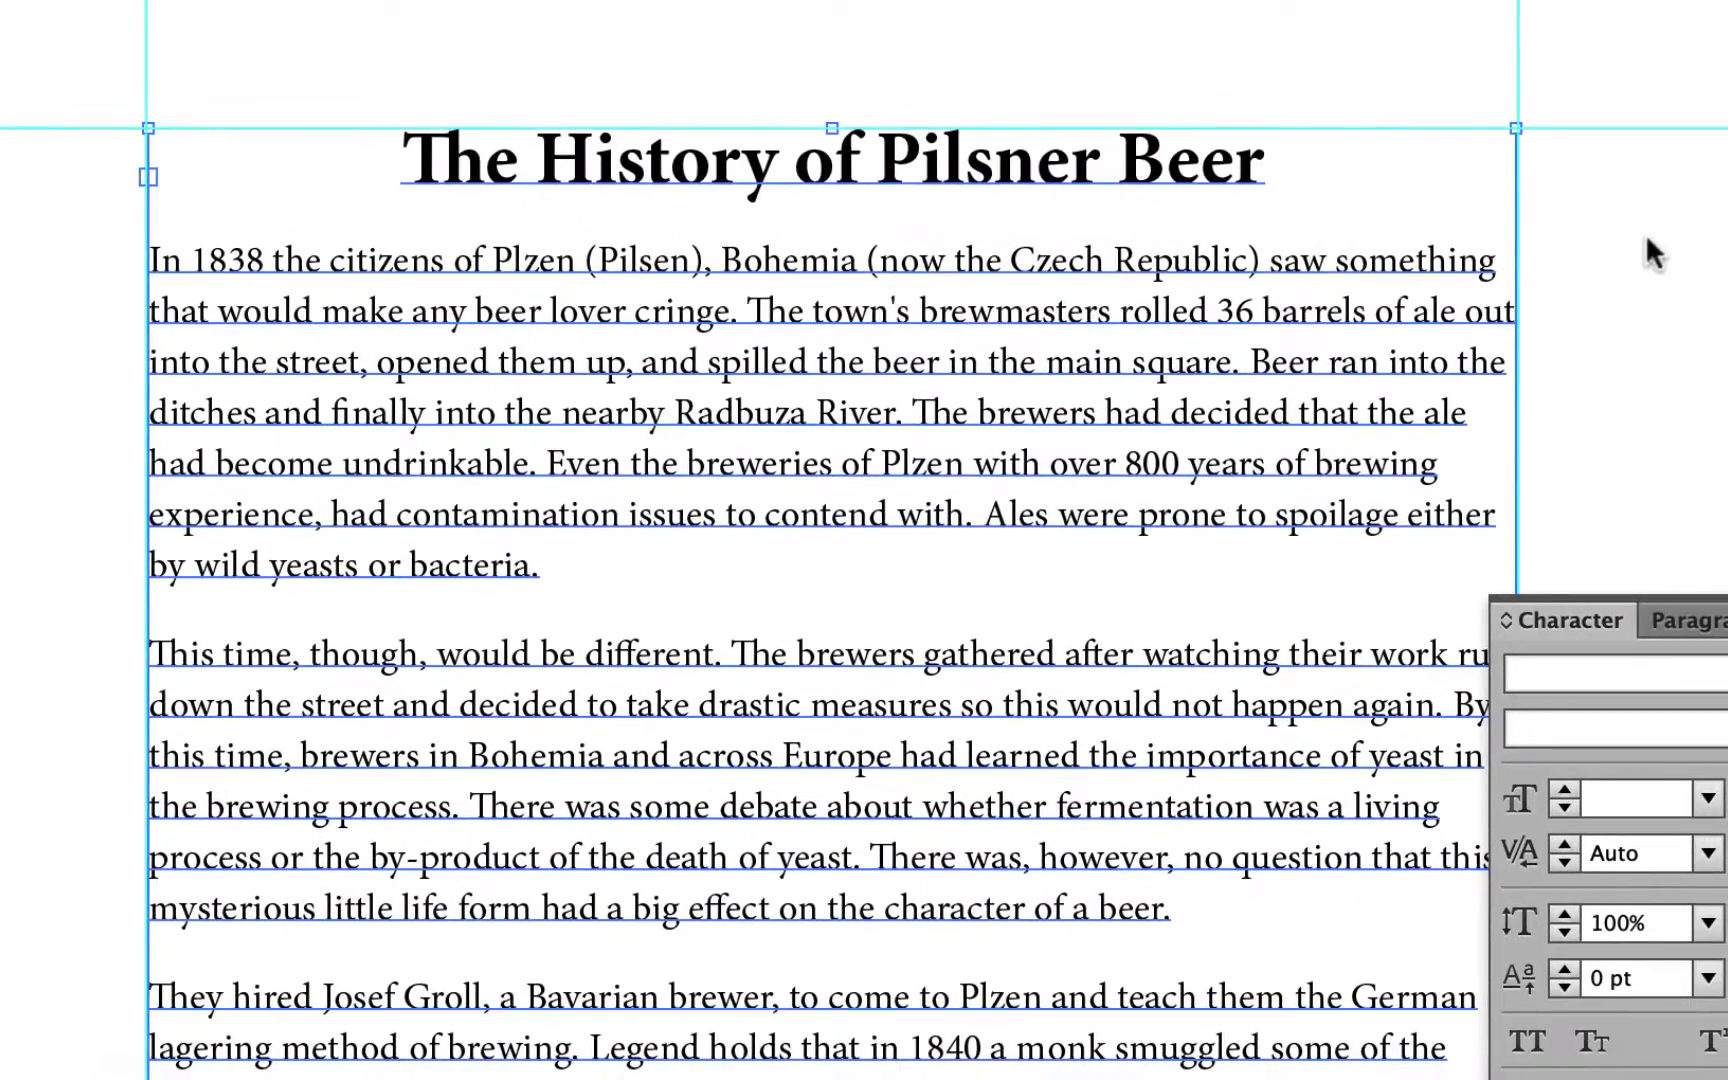
pyautogui.click(1647, 236)
# Review the line spacing, paragraph separation and line width of the article from the headline to the last paragraph.
pyautogui.scroll(-3, 1647, 236)
pyautogui.hscroll(-1, 1647, 236)
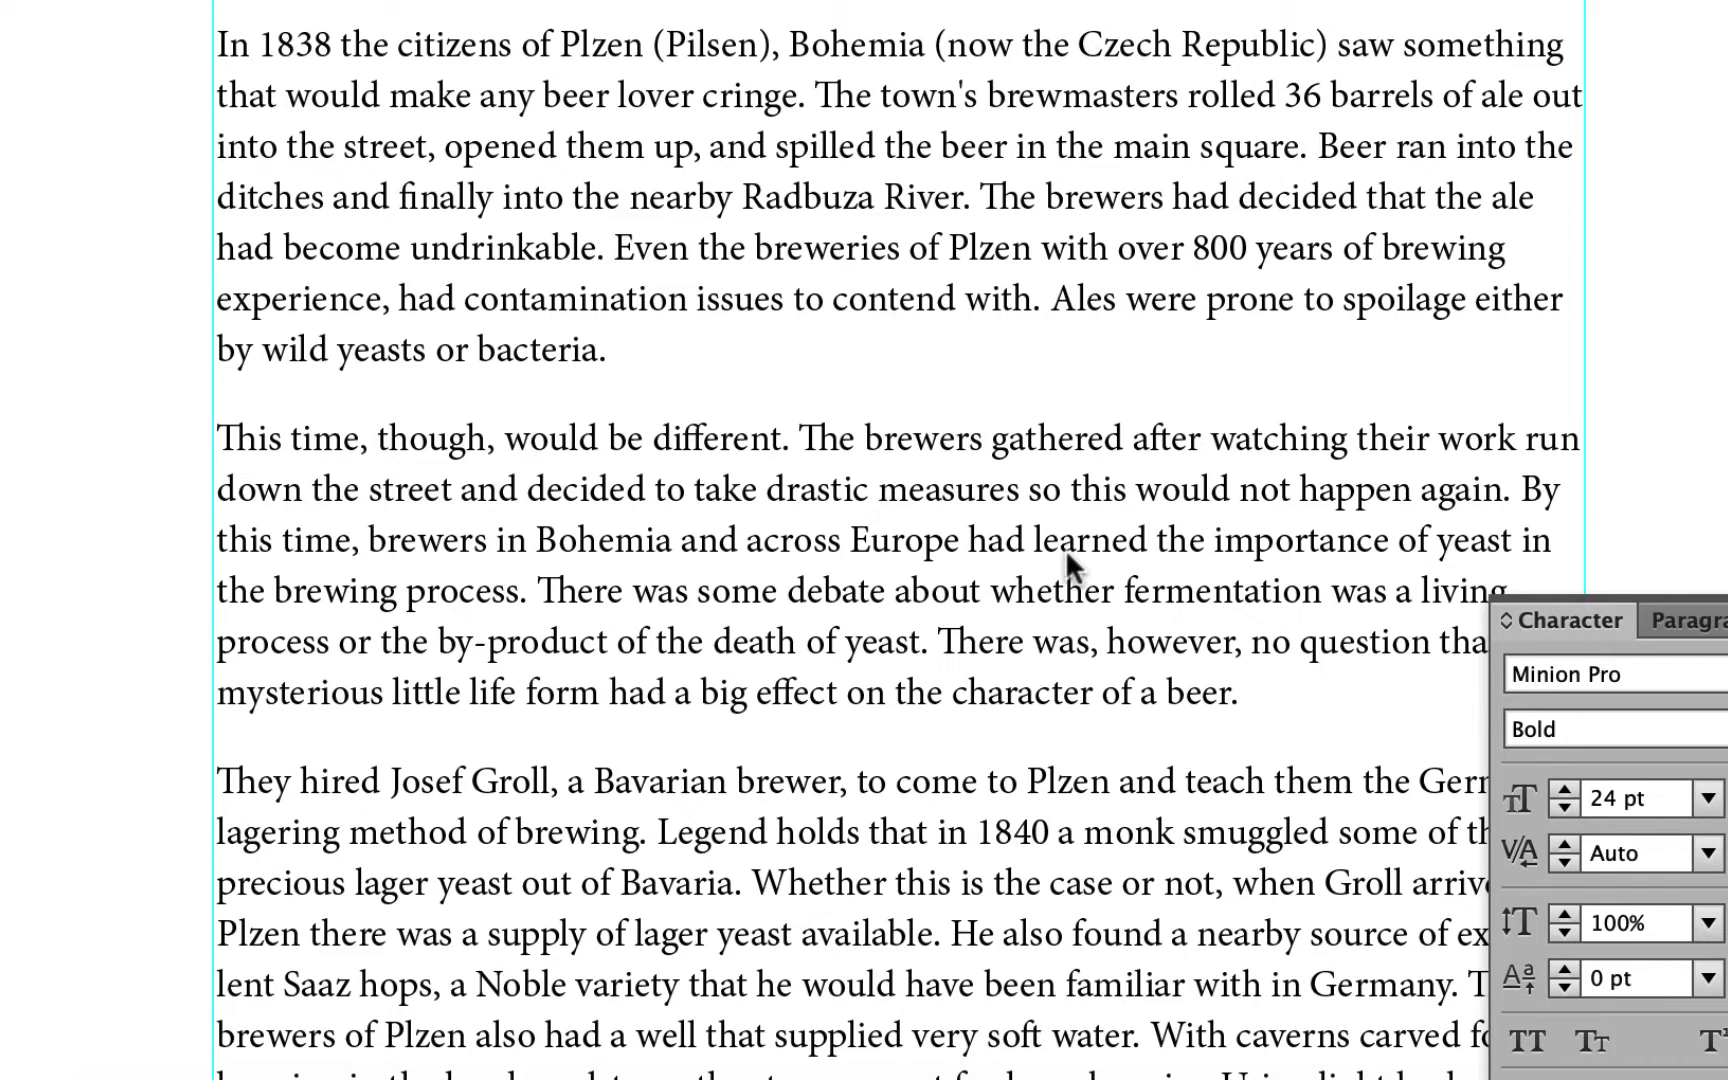
pyautogui.scroll(-10, 1065, 548)
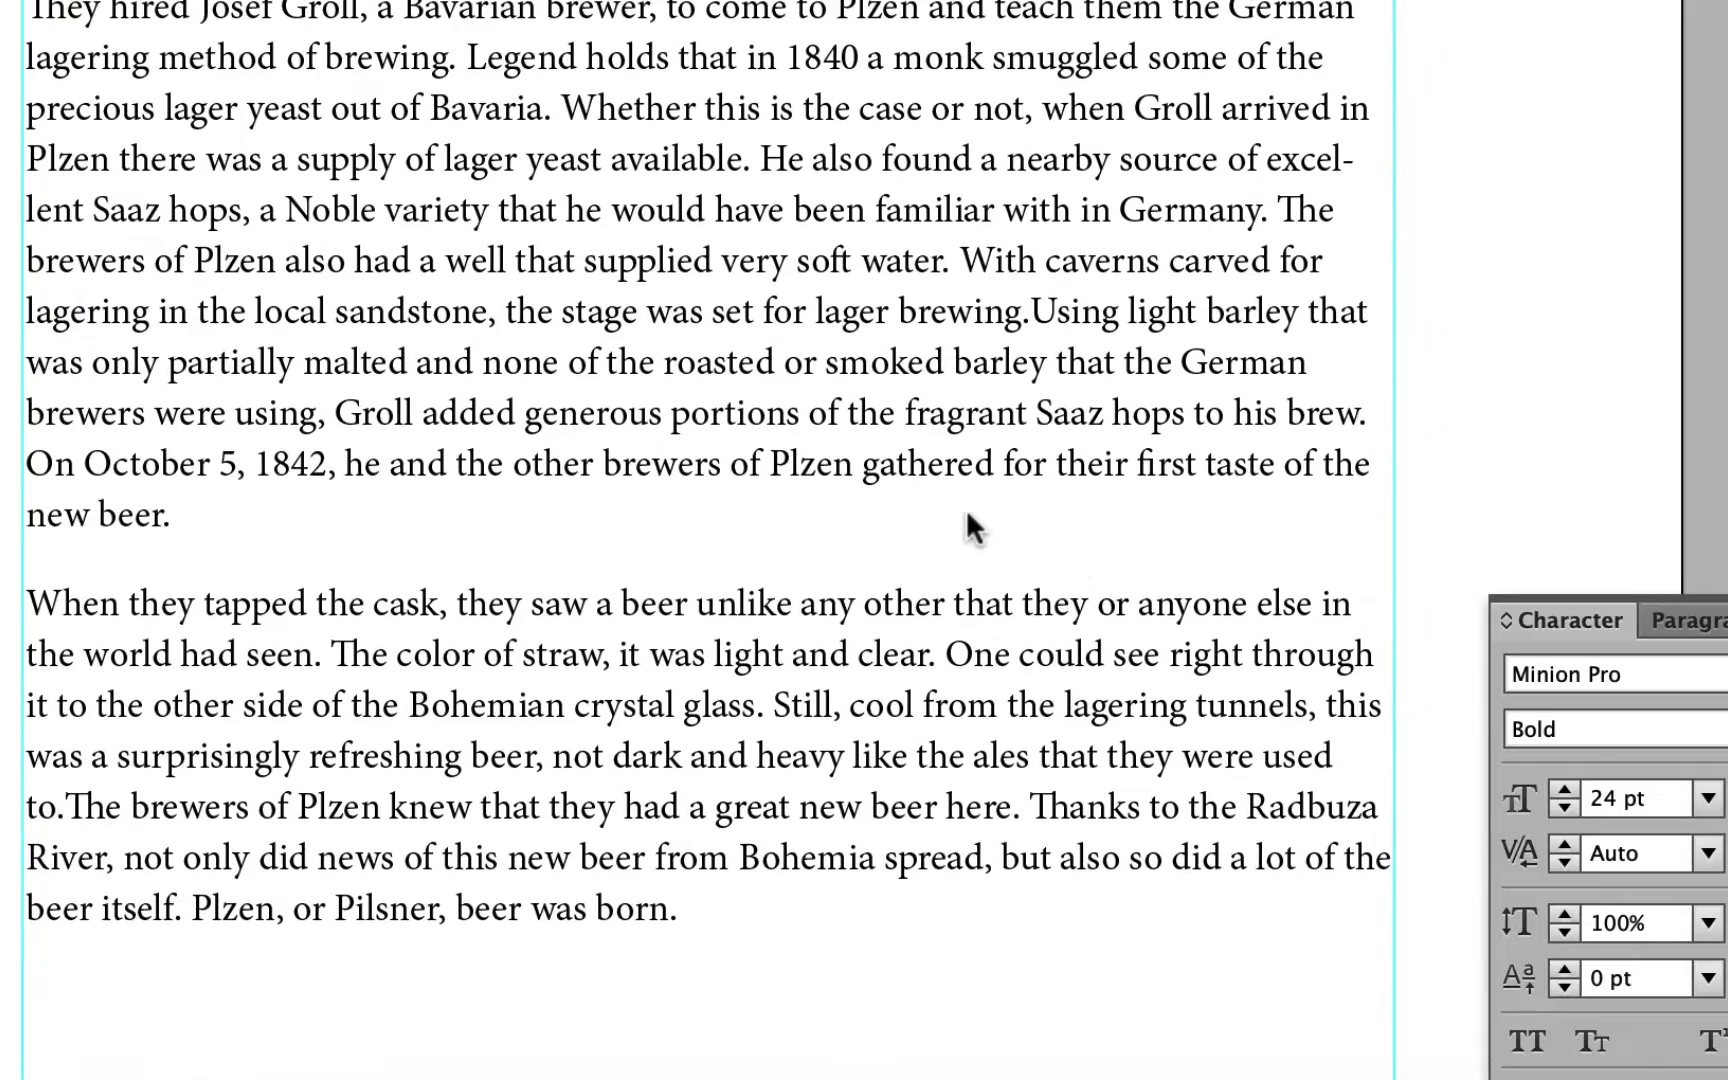
pyautogui.scroll(4, 967, 509)
pyautogui.hscroll(-2, 967, 509)
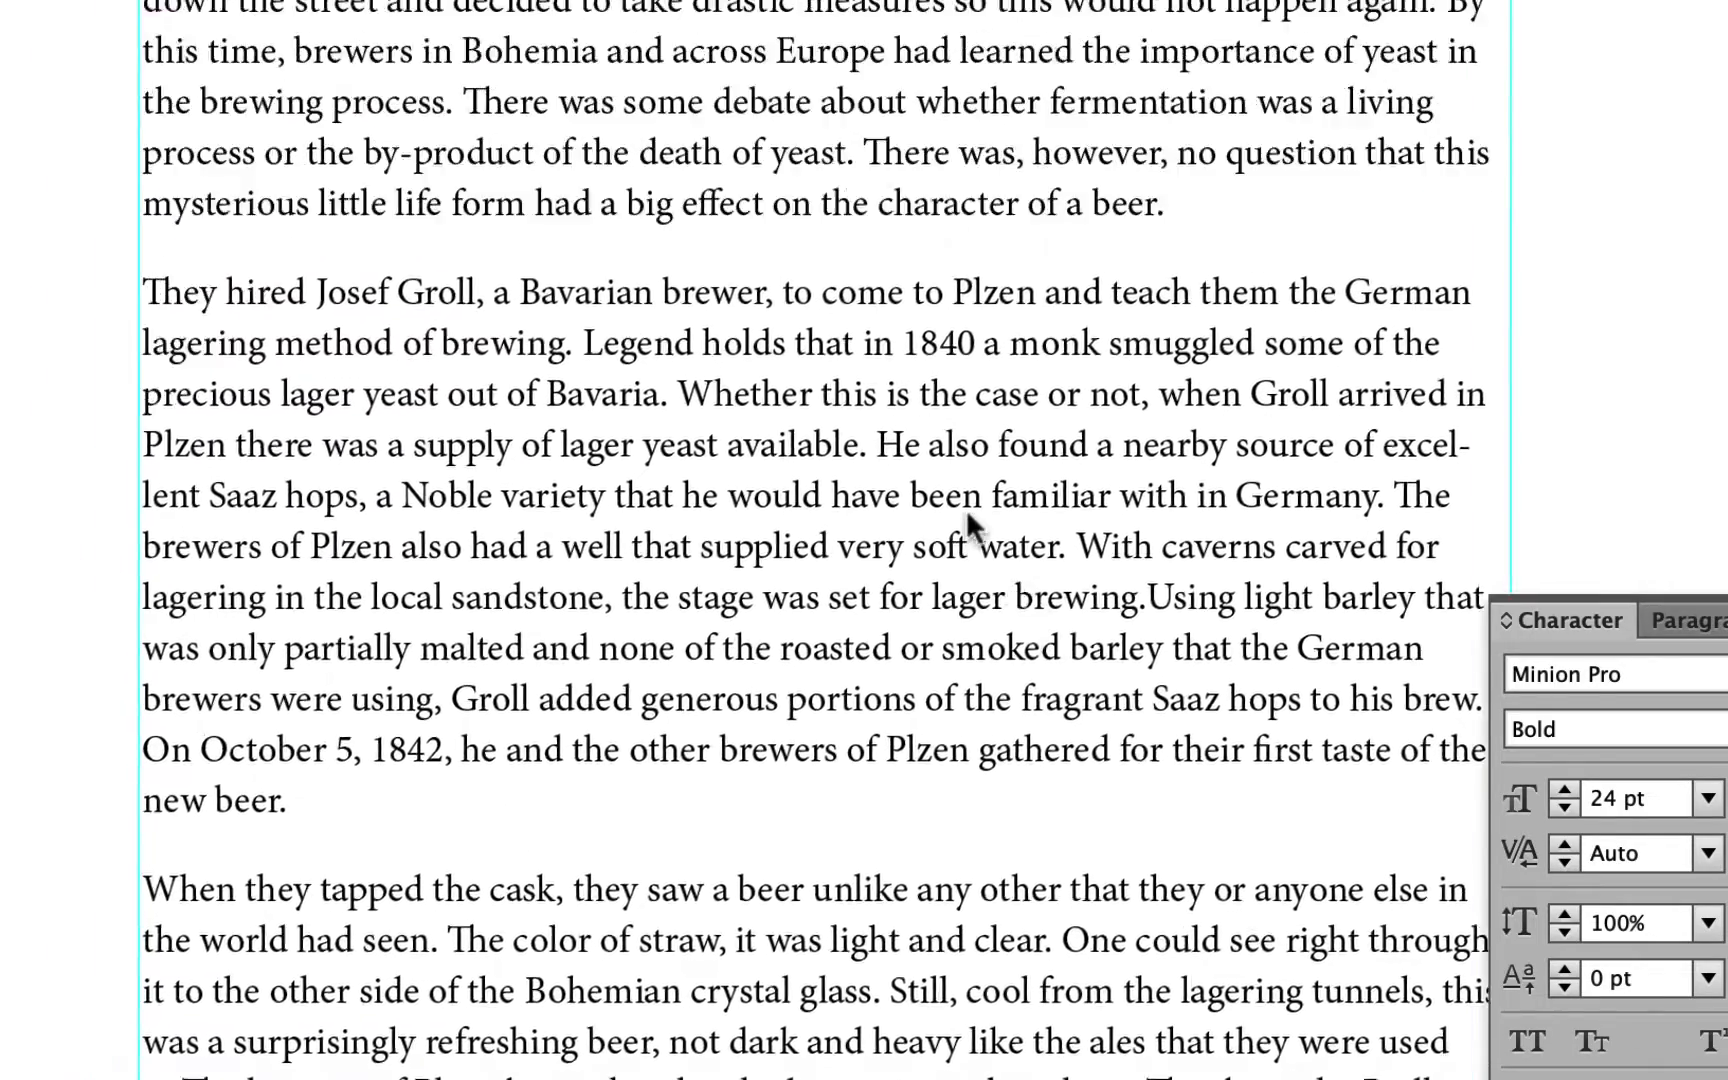
pyautogui.scroll(7, 967, 510)
pyautogui.hscroll(-3, 967, 510)
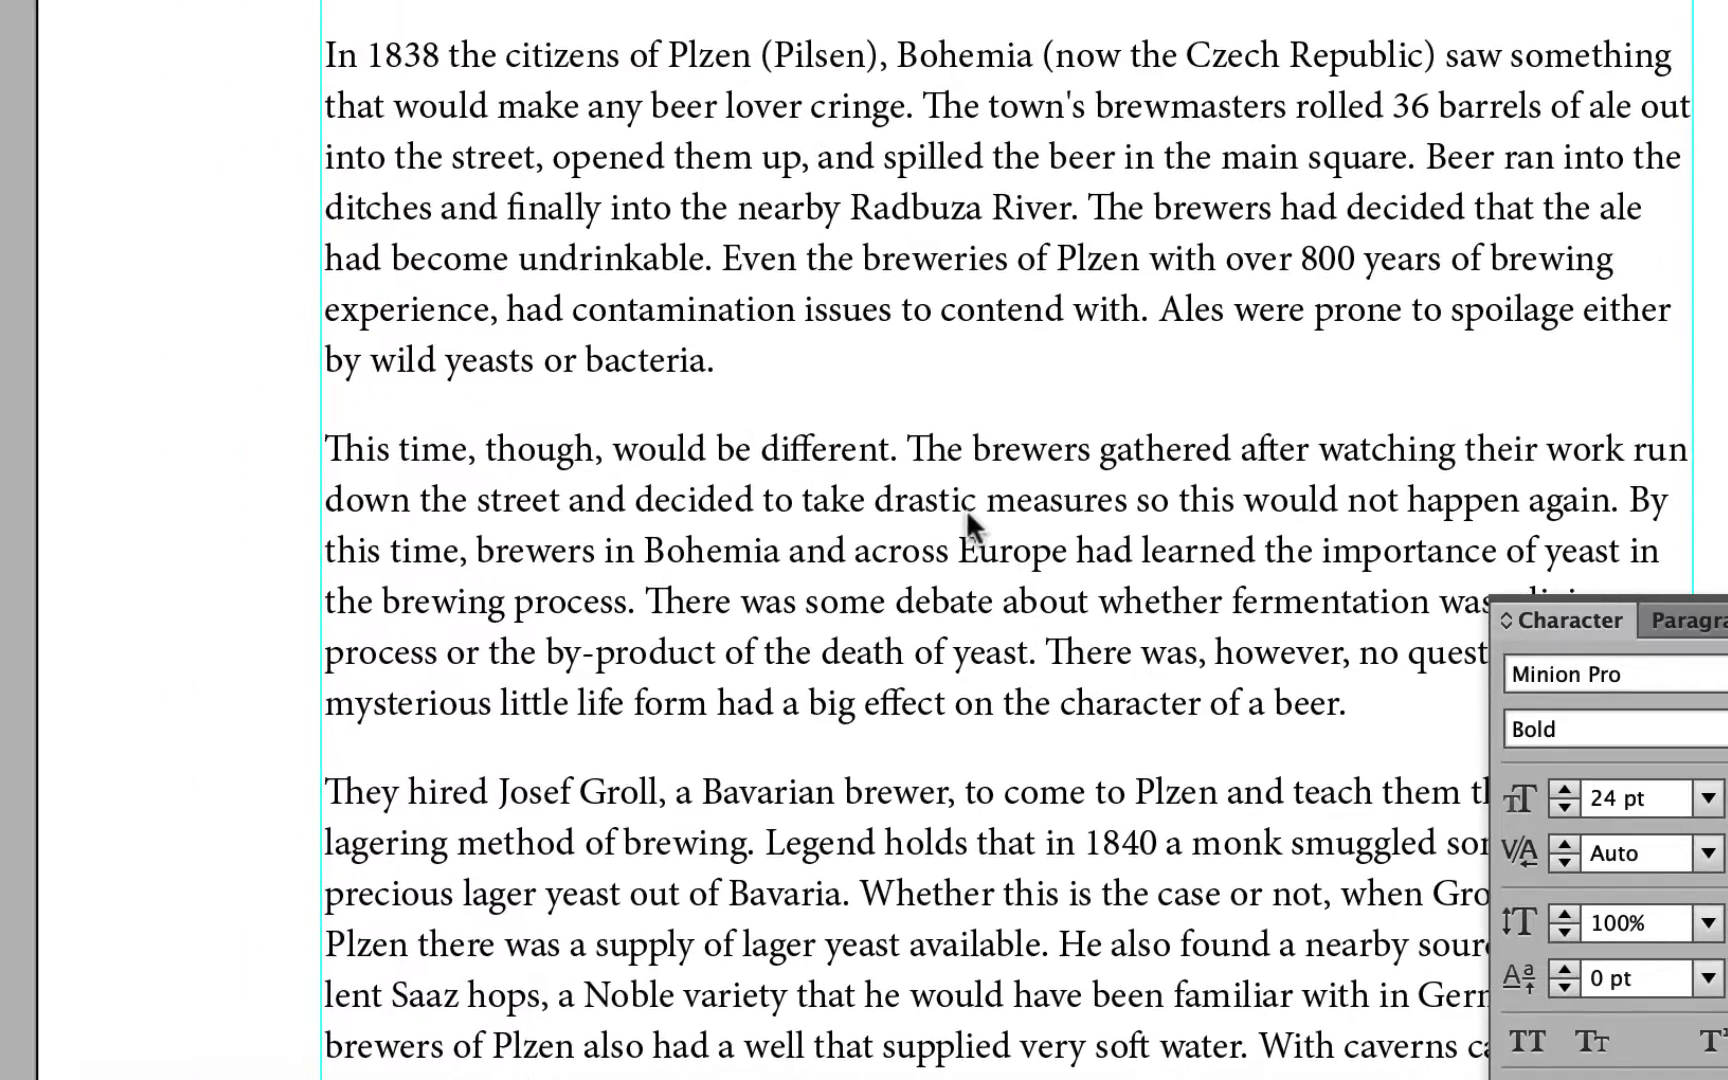
pyautogui.scroll(2, 967, 515)
pyautogui.hscroll(3, 967, 515)
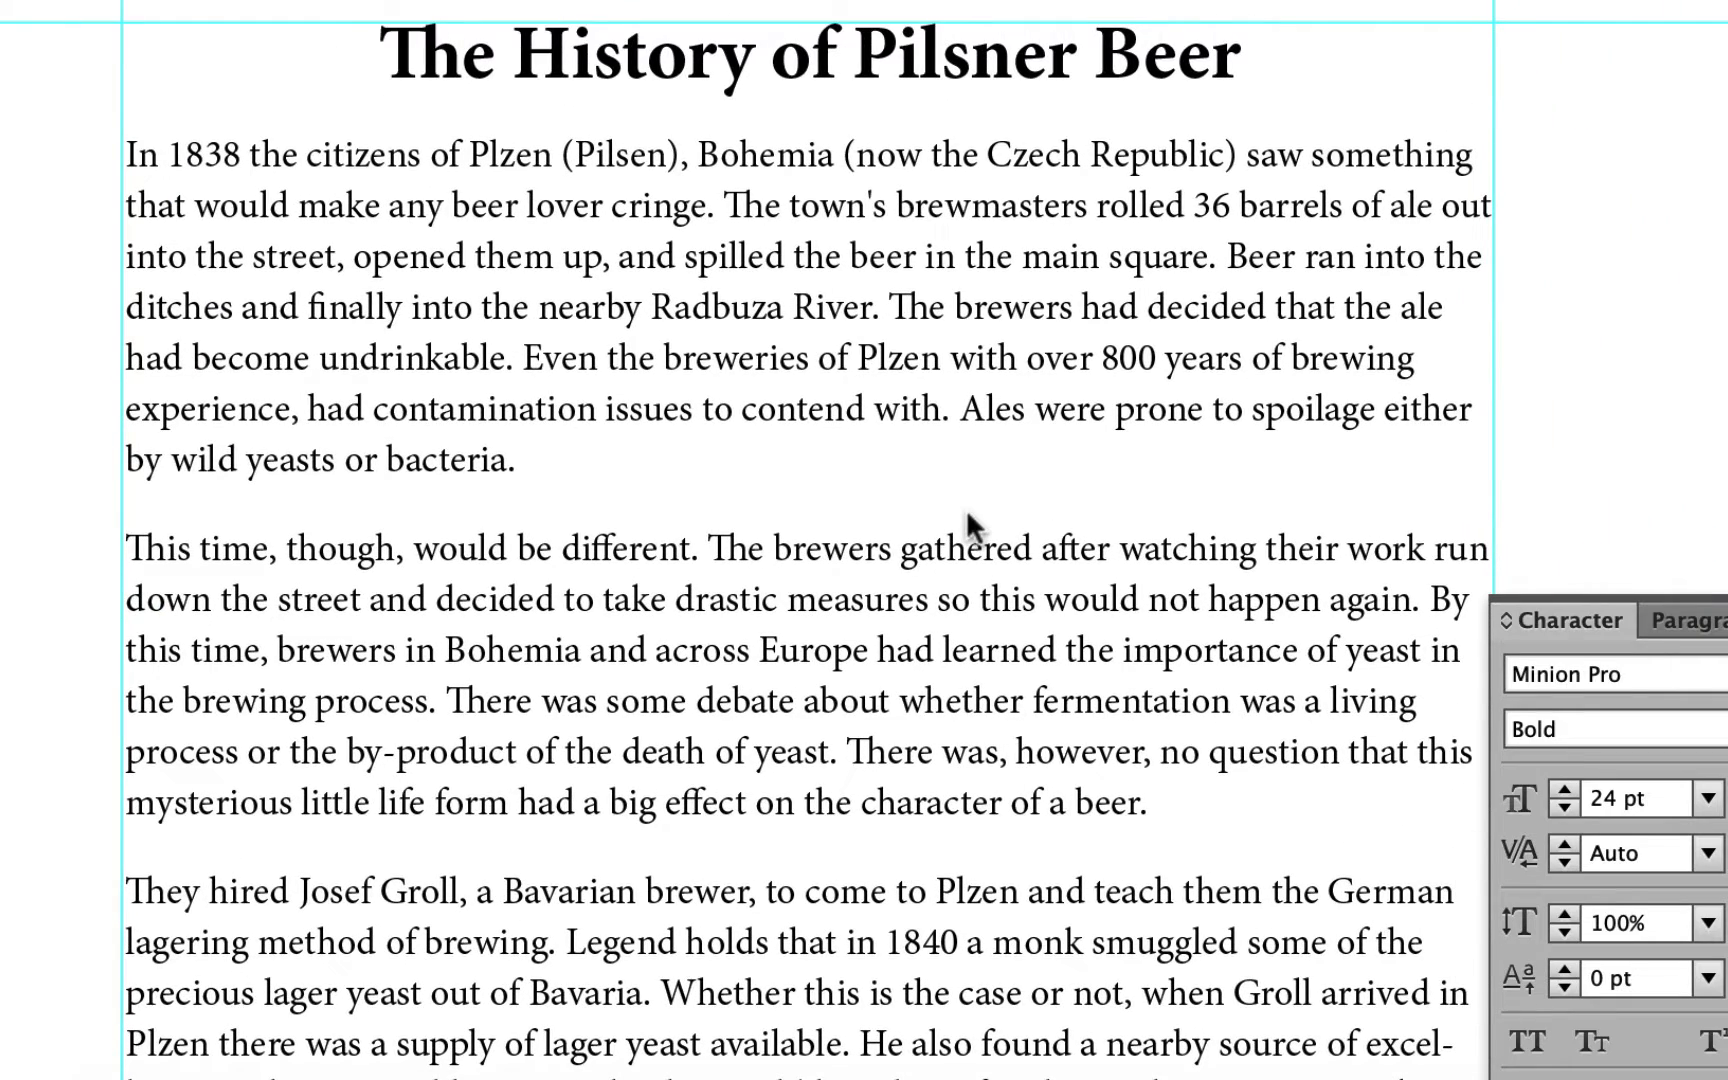
pyautogui.scroll(-1, 938, 460)
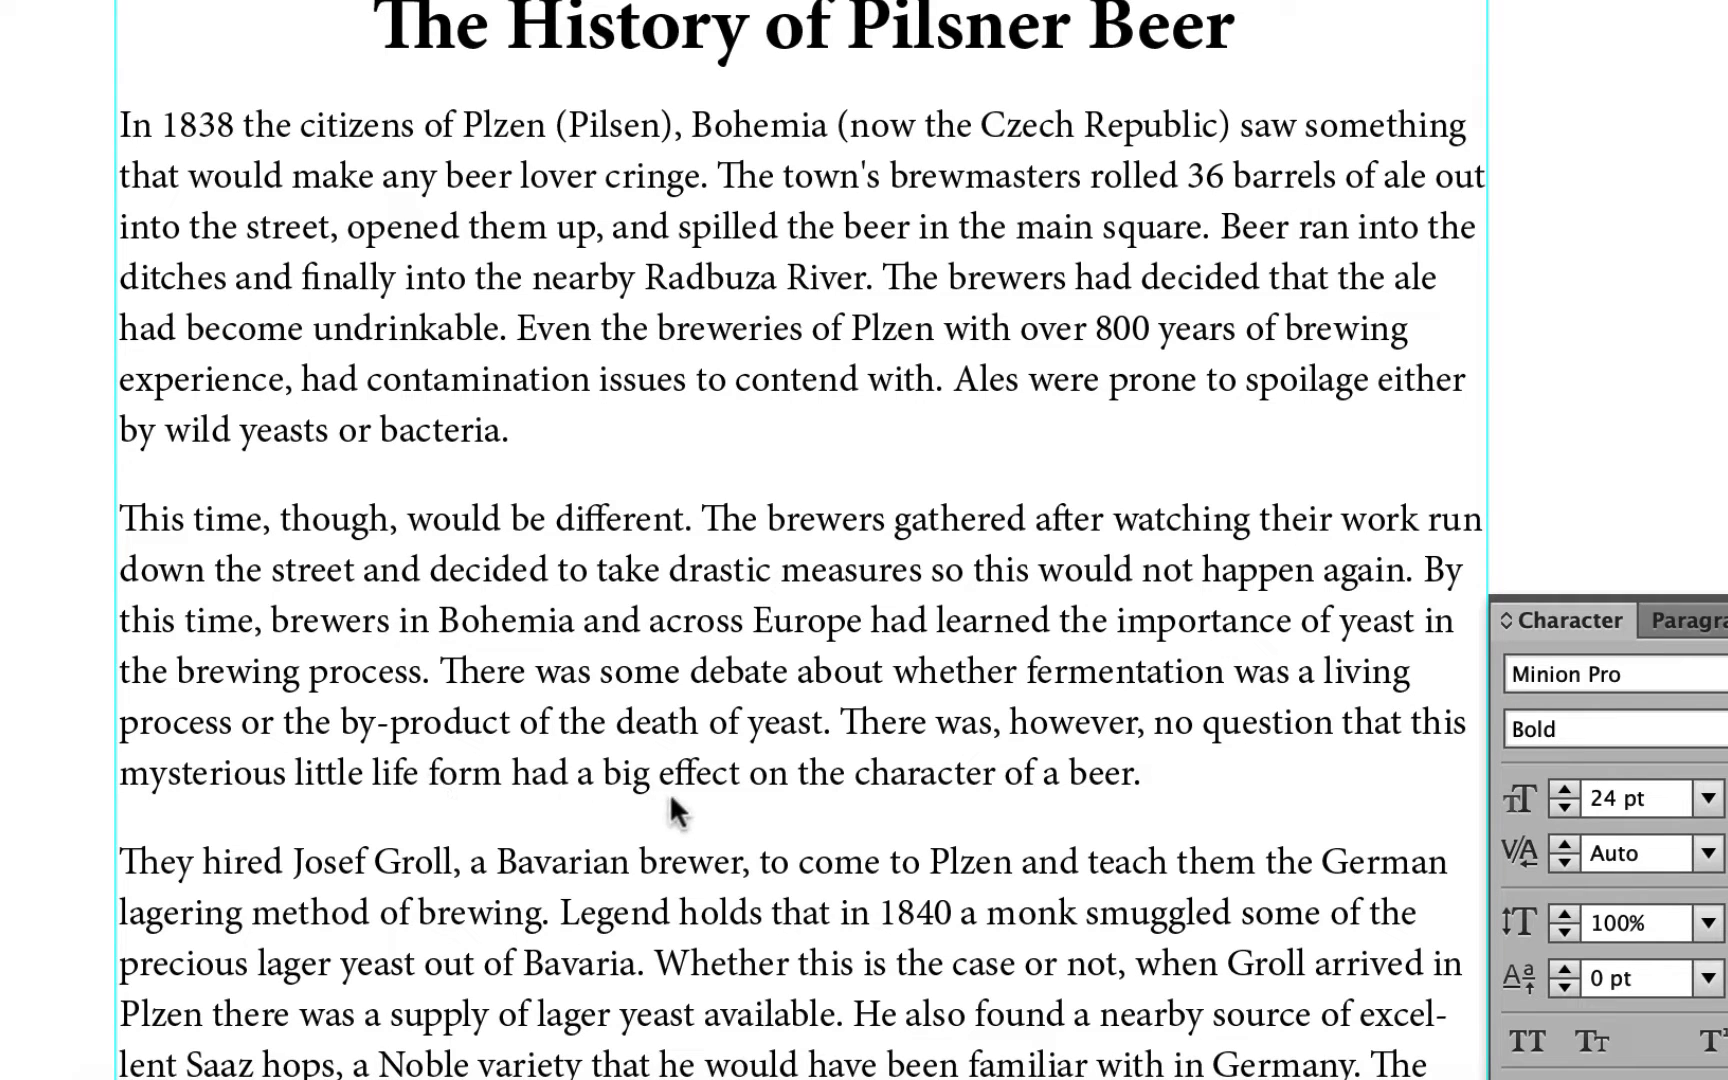
pyautogui.scroll(-5, 670, 792)
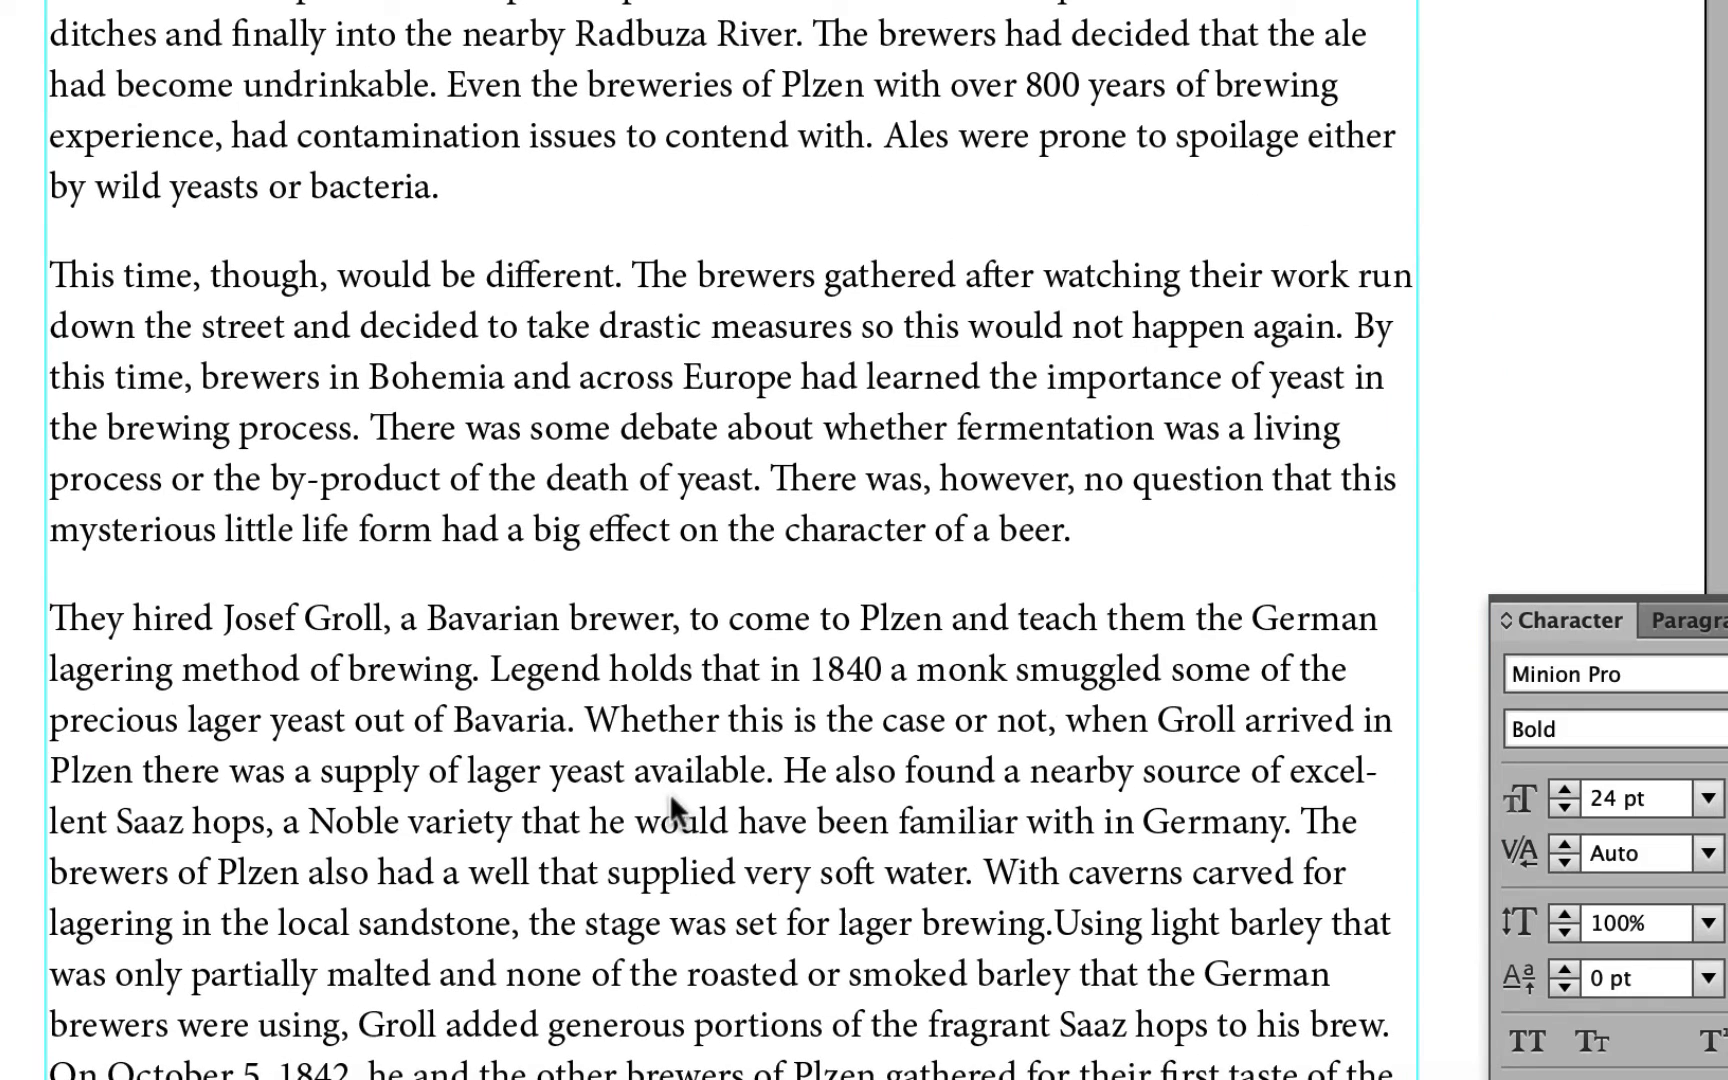
pyautogui.scroll(4, 670, 792)
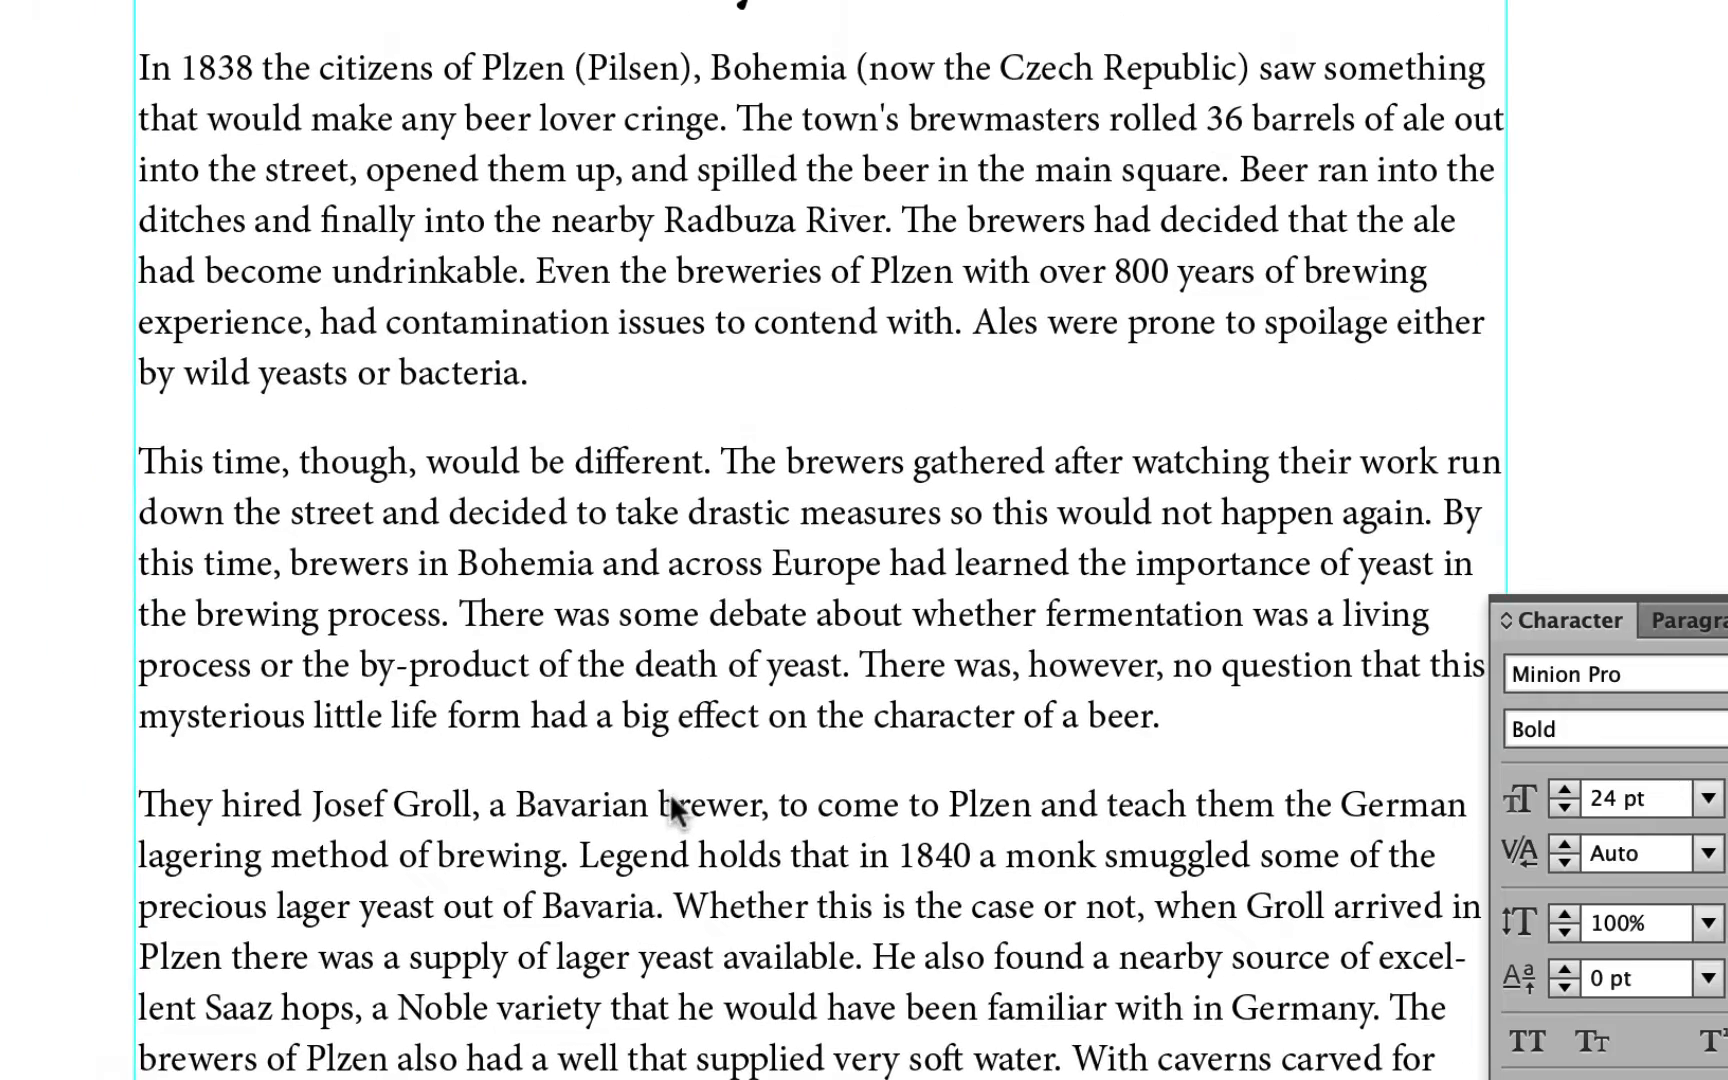